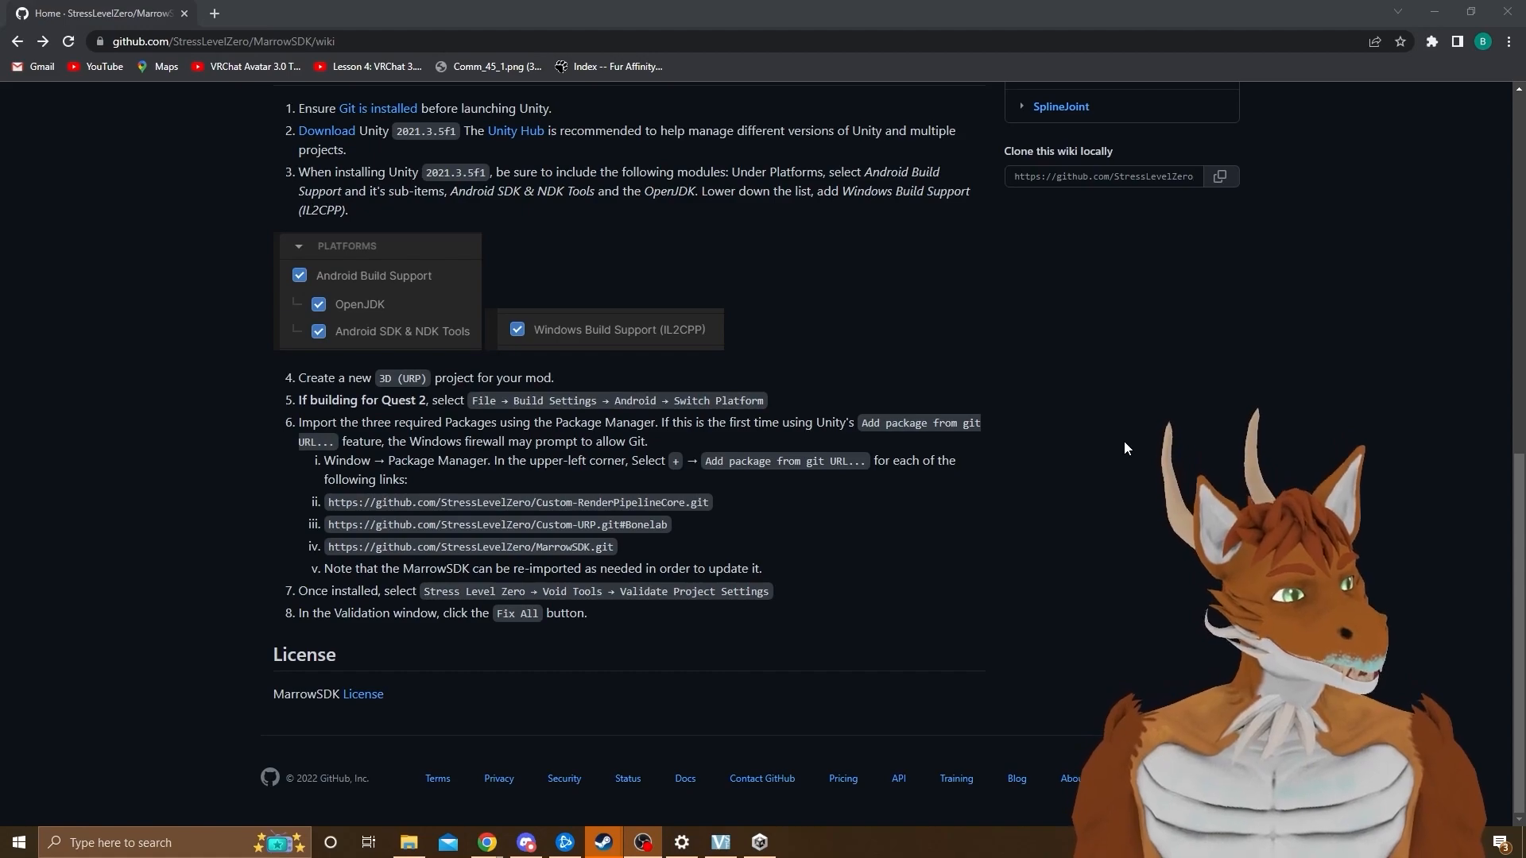
# Check the Git downloads page linked in the wiki's Project Setup section and review the Unity setup instructions
pyautogui.scroll(4, 1112, 425)
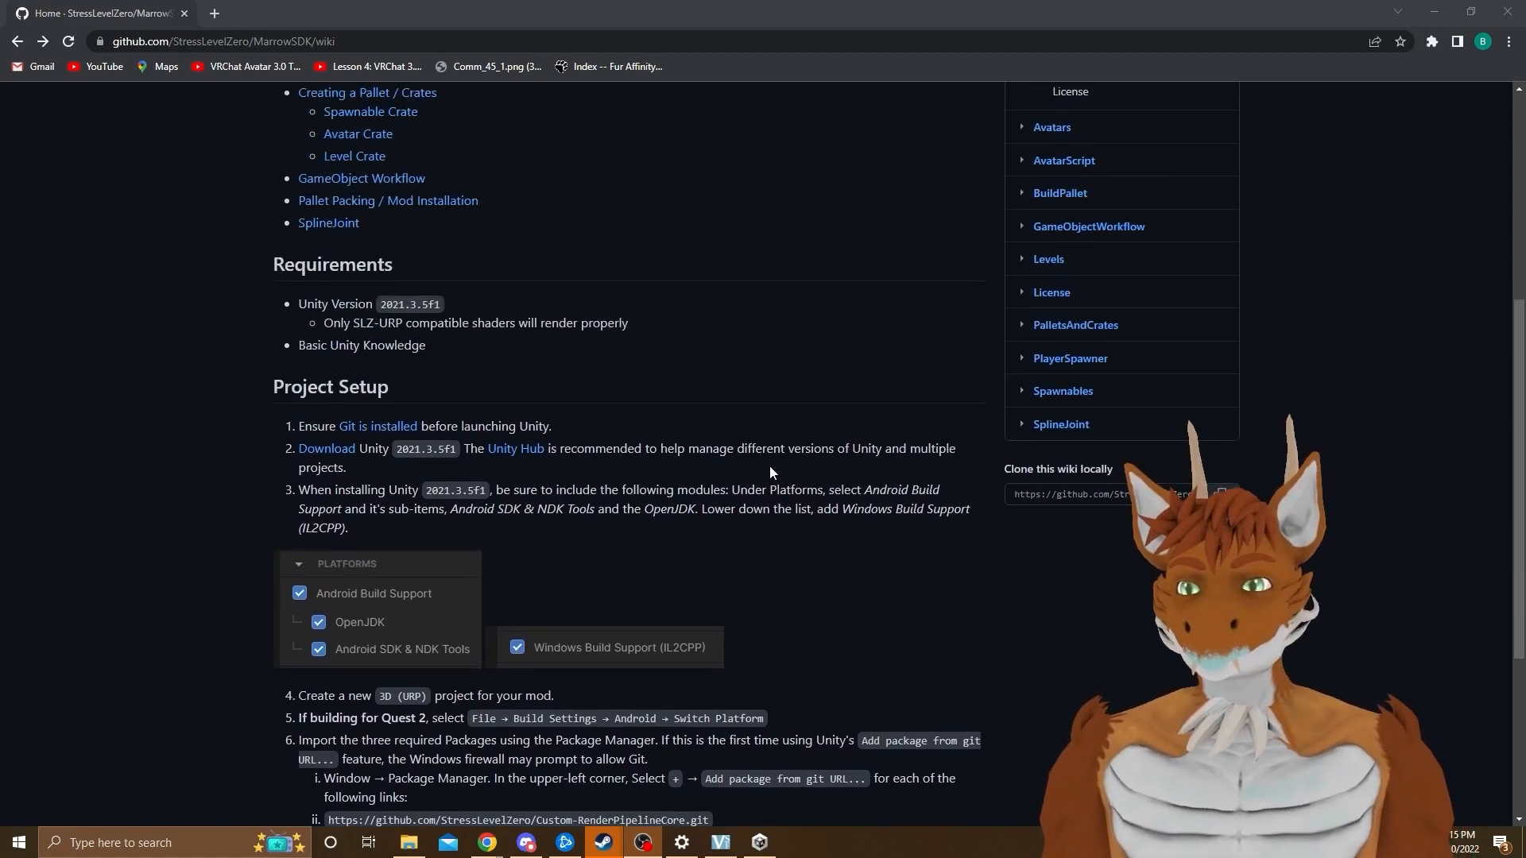
pyautogui.click(378, 427)
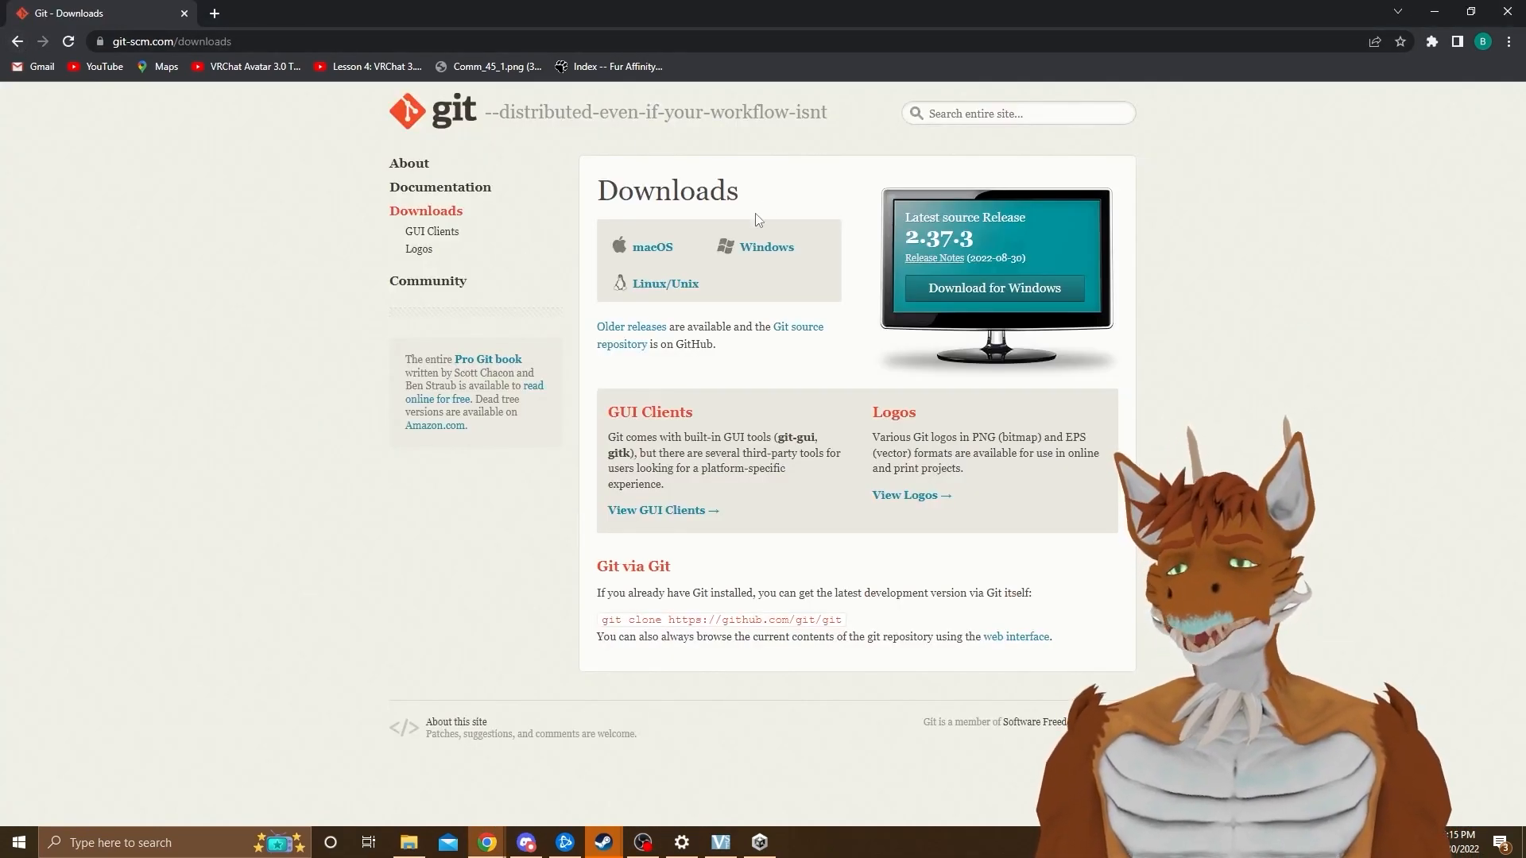
pyautogui.click(17, 41)
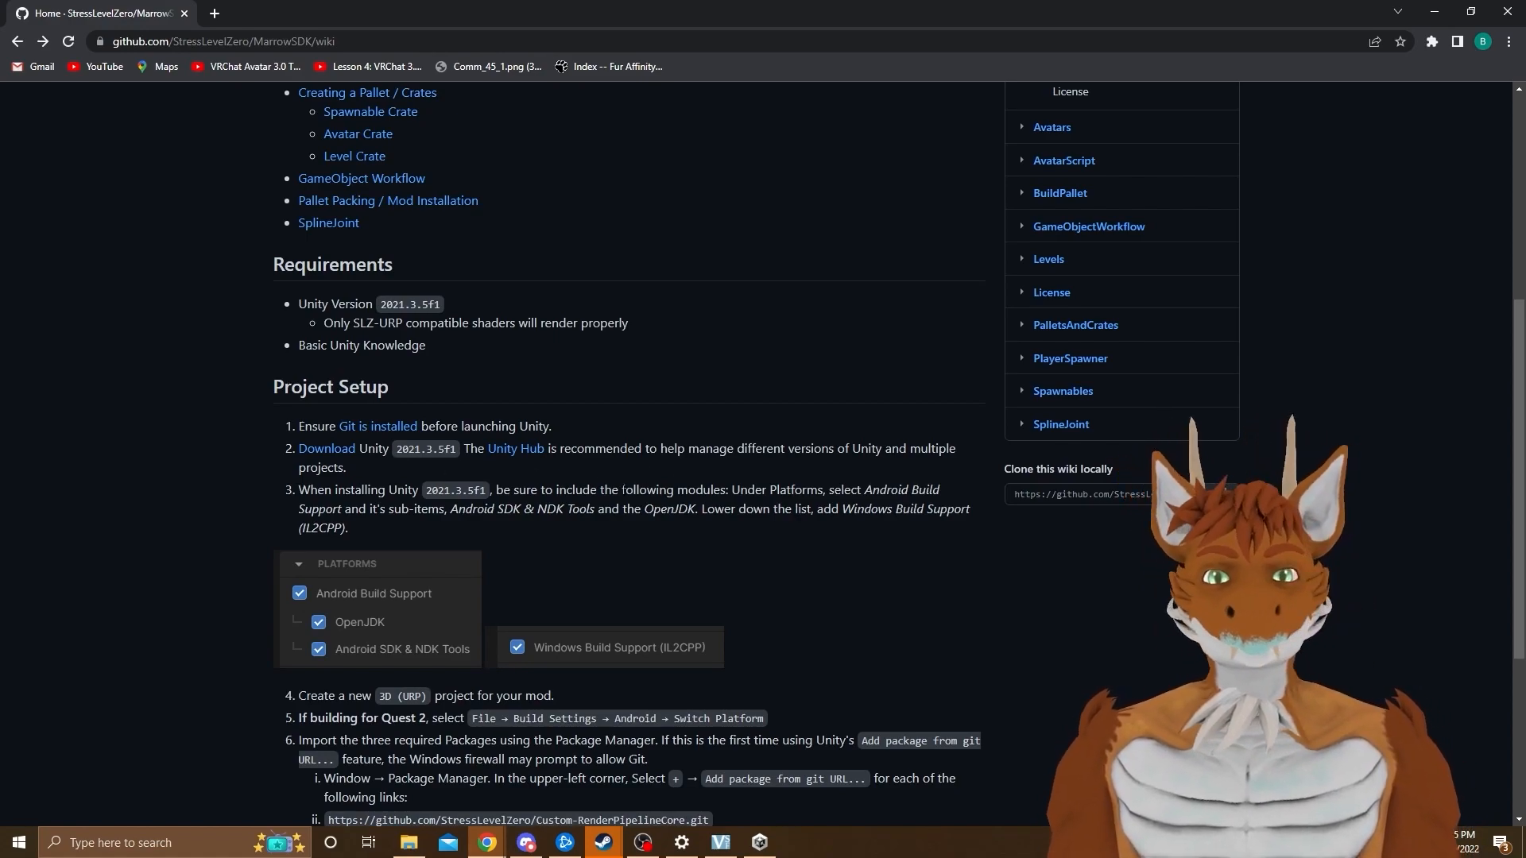
pyautogui.scroll(-2, 575, 462)
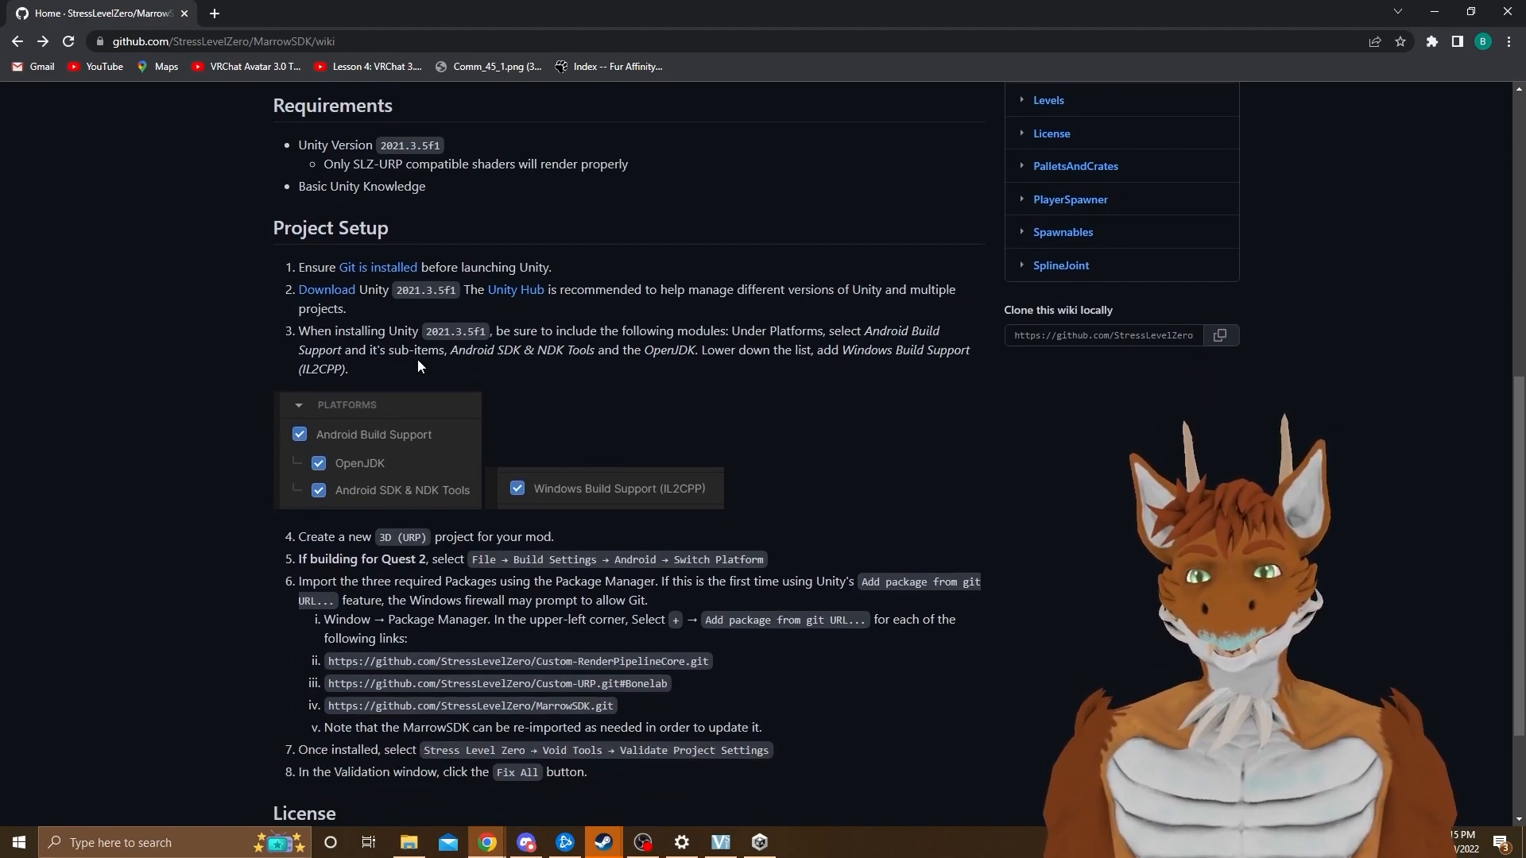
pyautogui.scroll(-2, 712, 485)
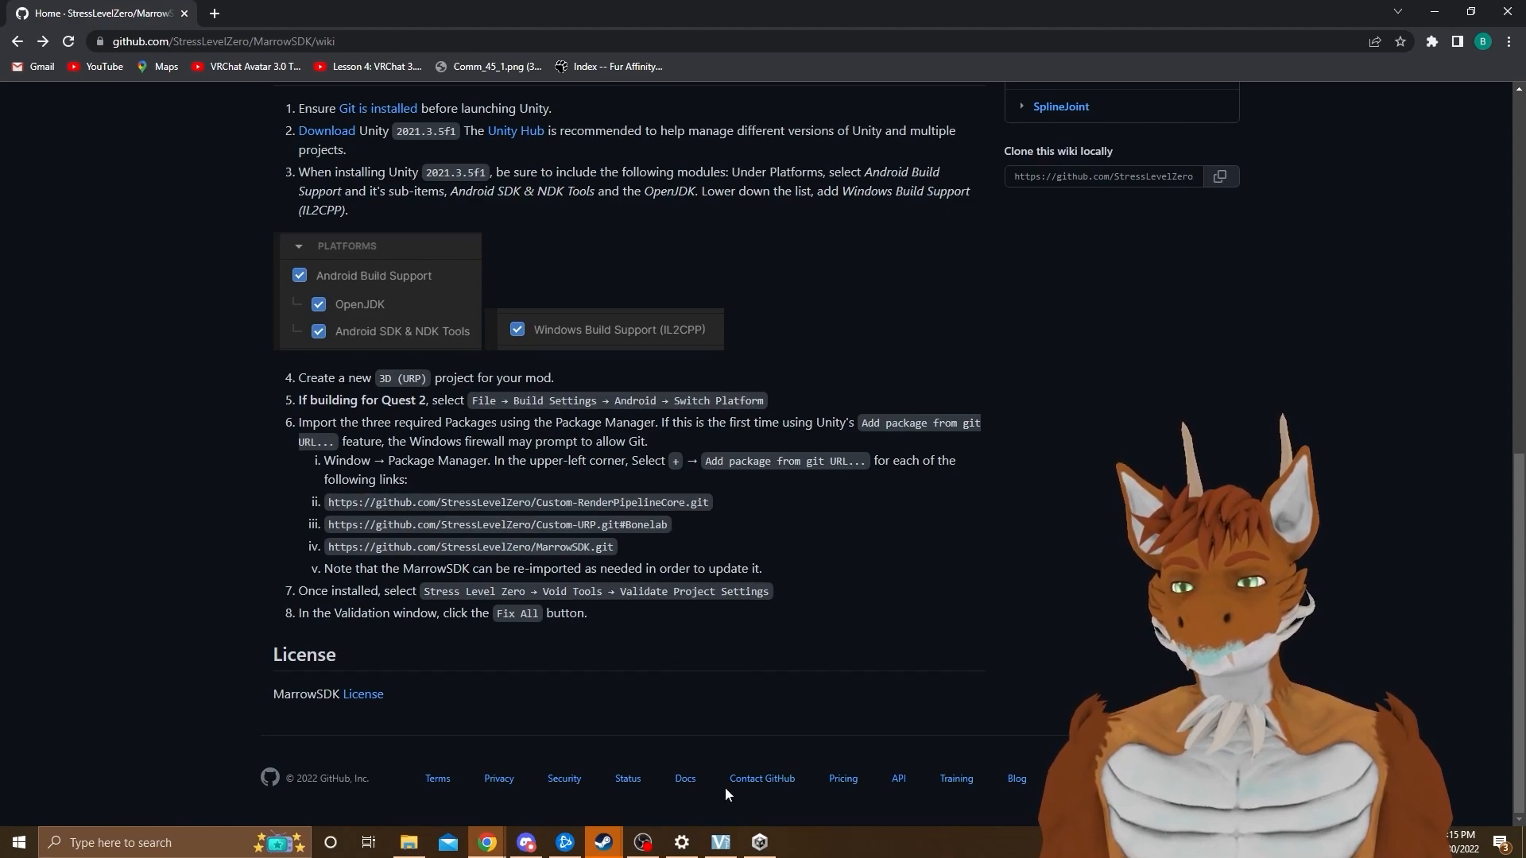
# Switch to Unity Hub and create a new project with editor version 2021.3.5f1 and the 3D (URP) template
pyautogui.moveTo(761, 844)
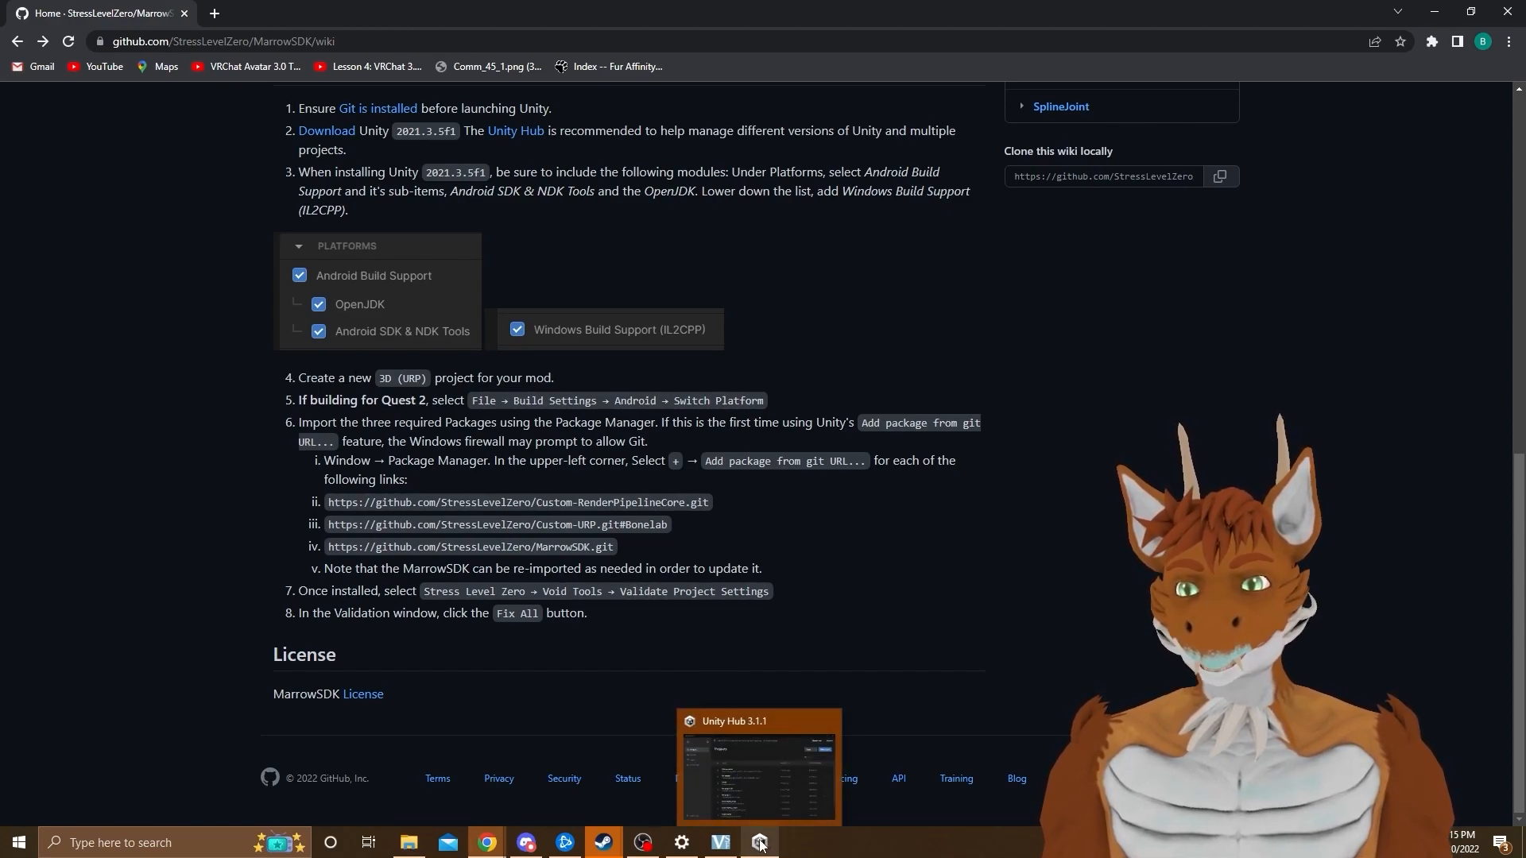
pyautogui.moveTo(656, 842)
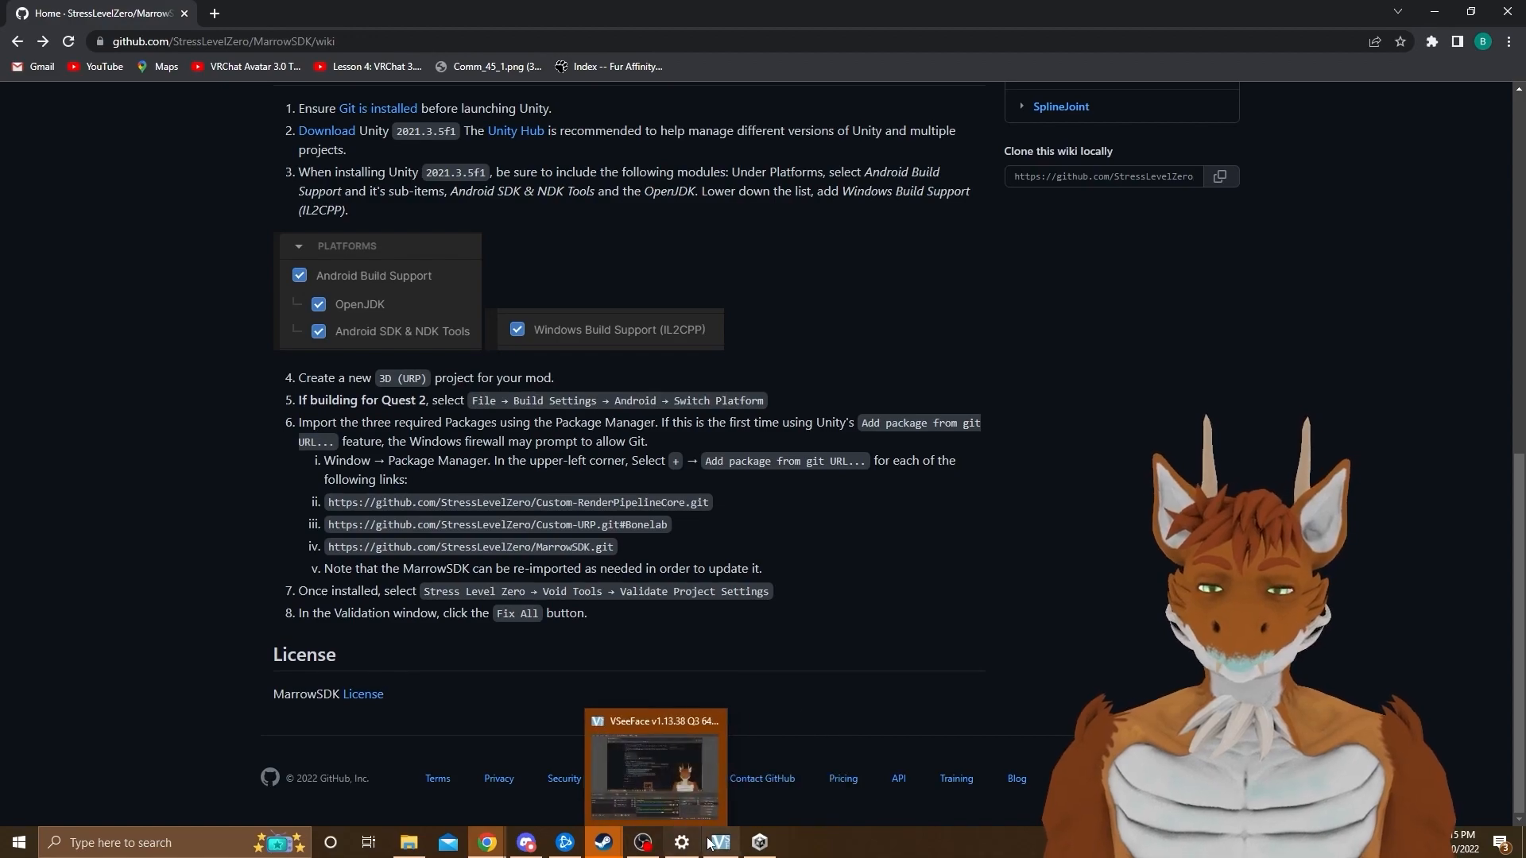
pyautogui.click(758, 842)
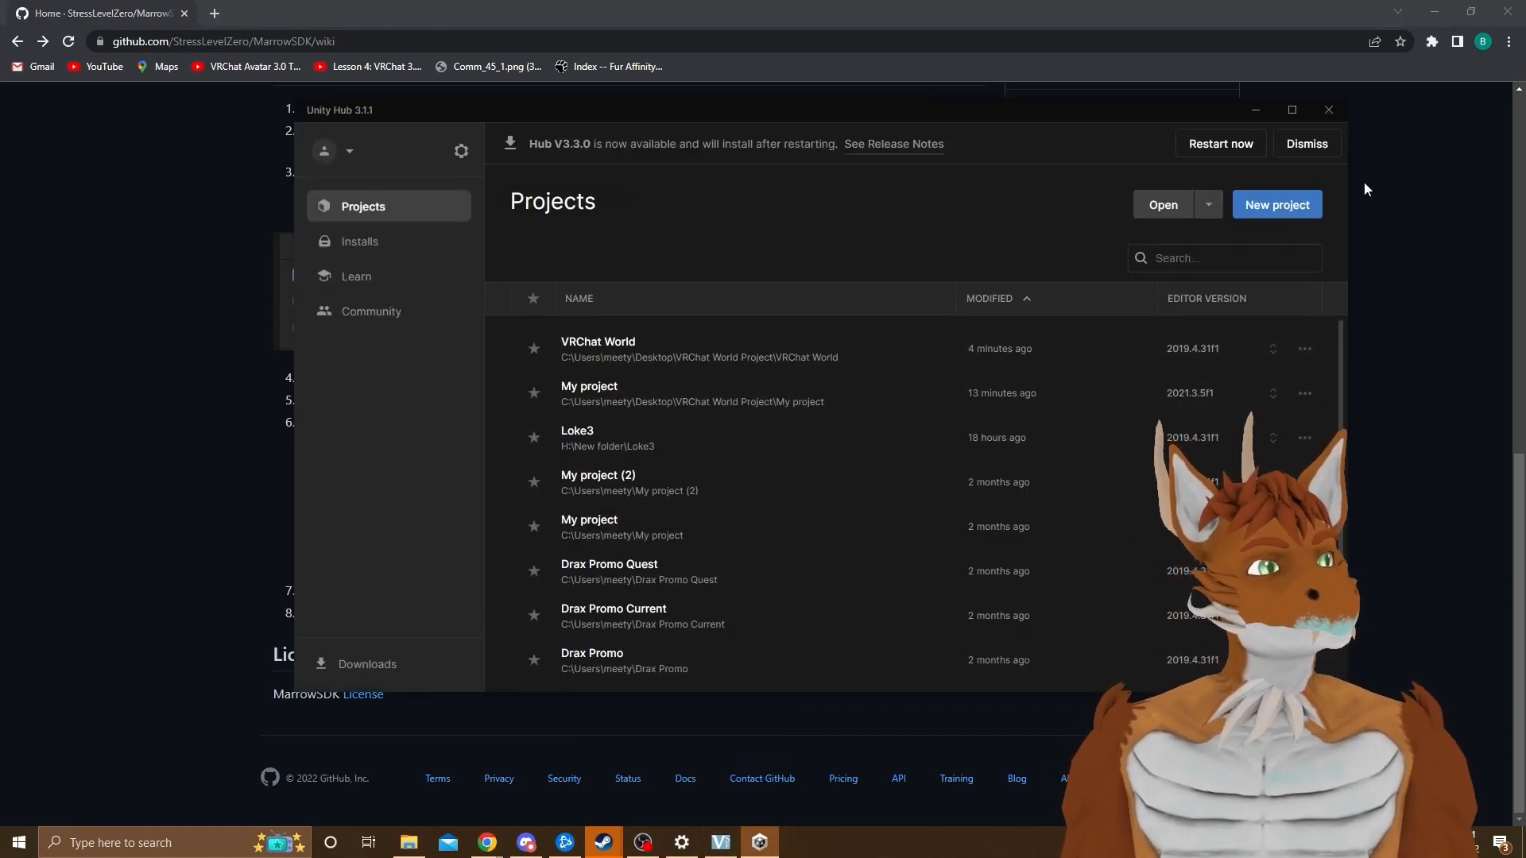
pyautogui.click(1317, 205)
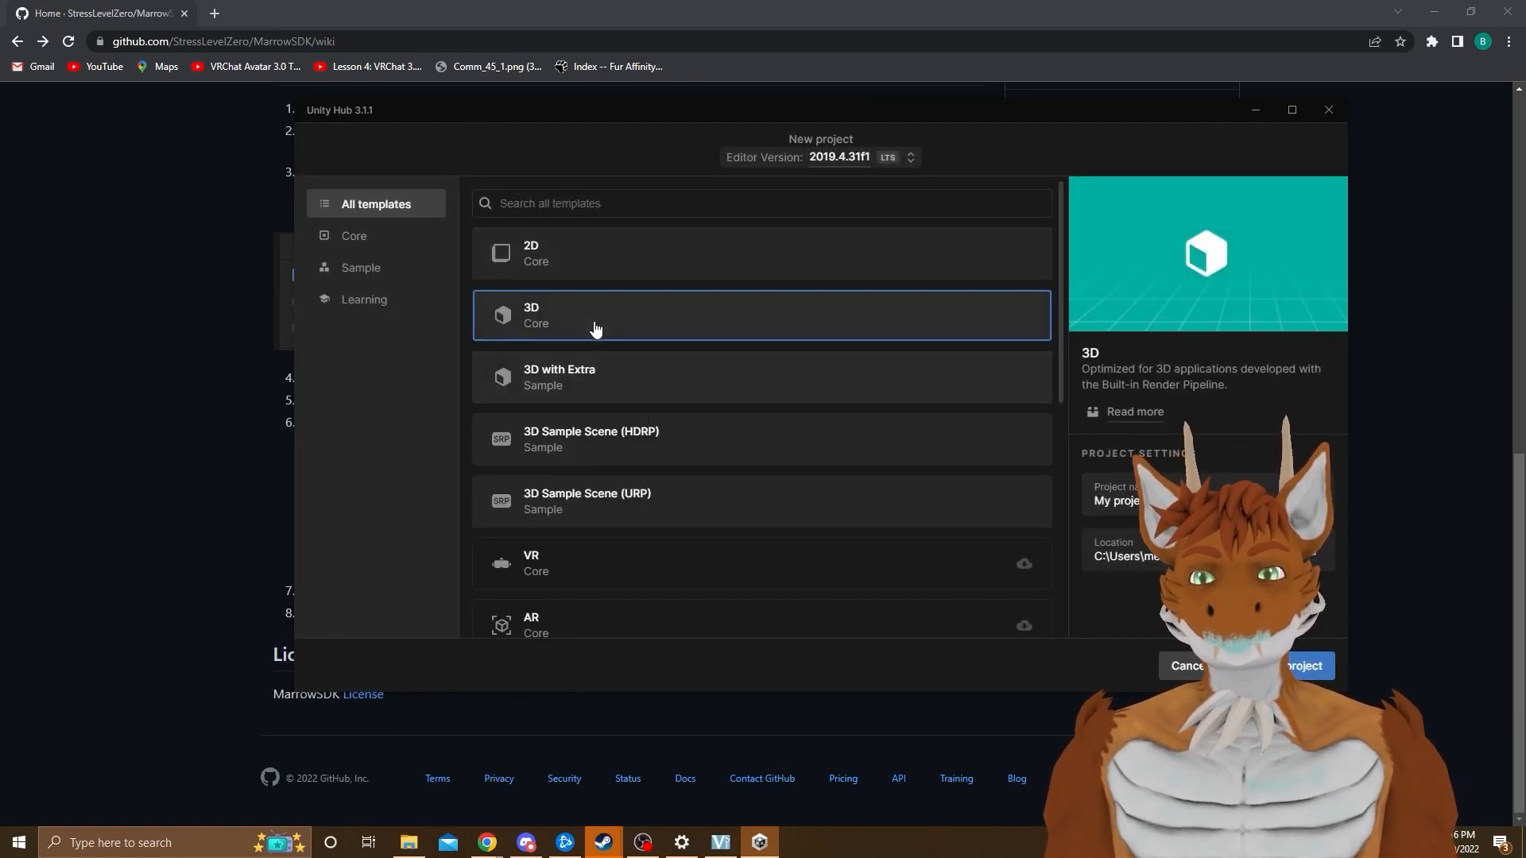
pyautogui.click(839, 158)
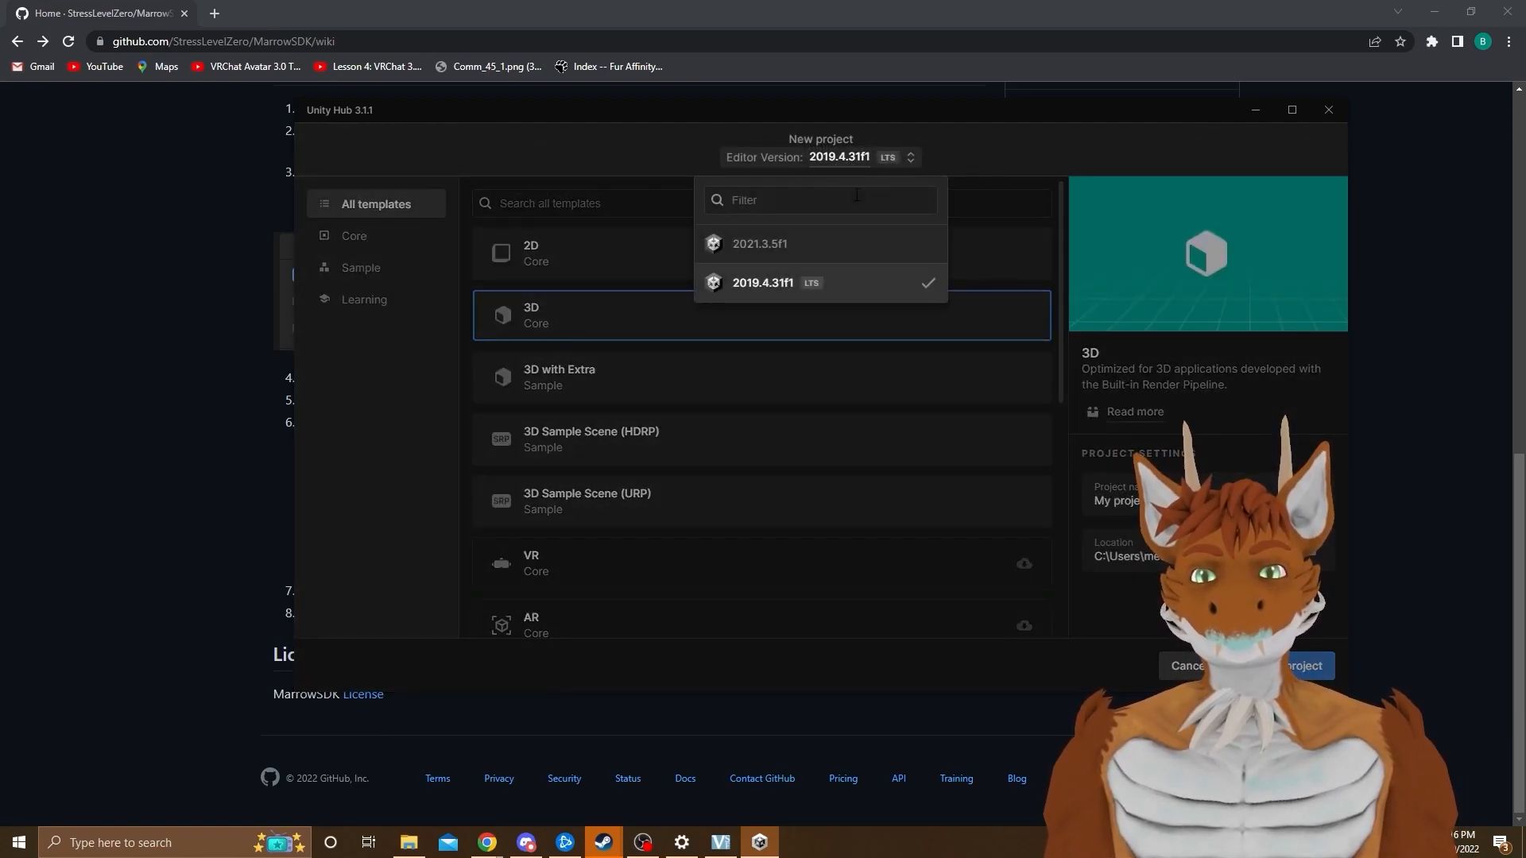
pyautogui.click(832, 247)
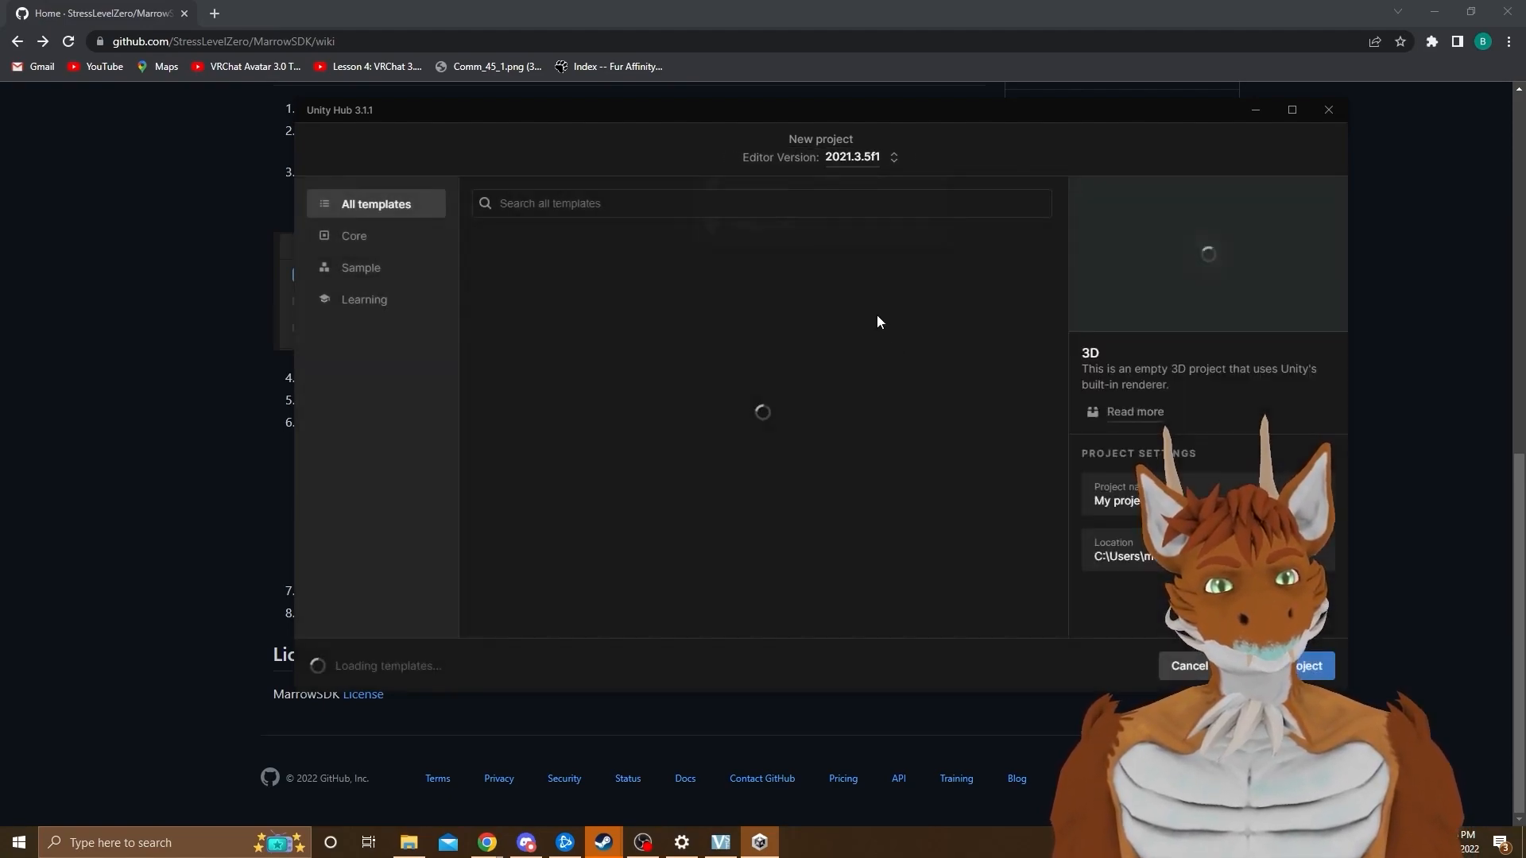
pyautogui.click(820, 435)
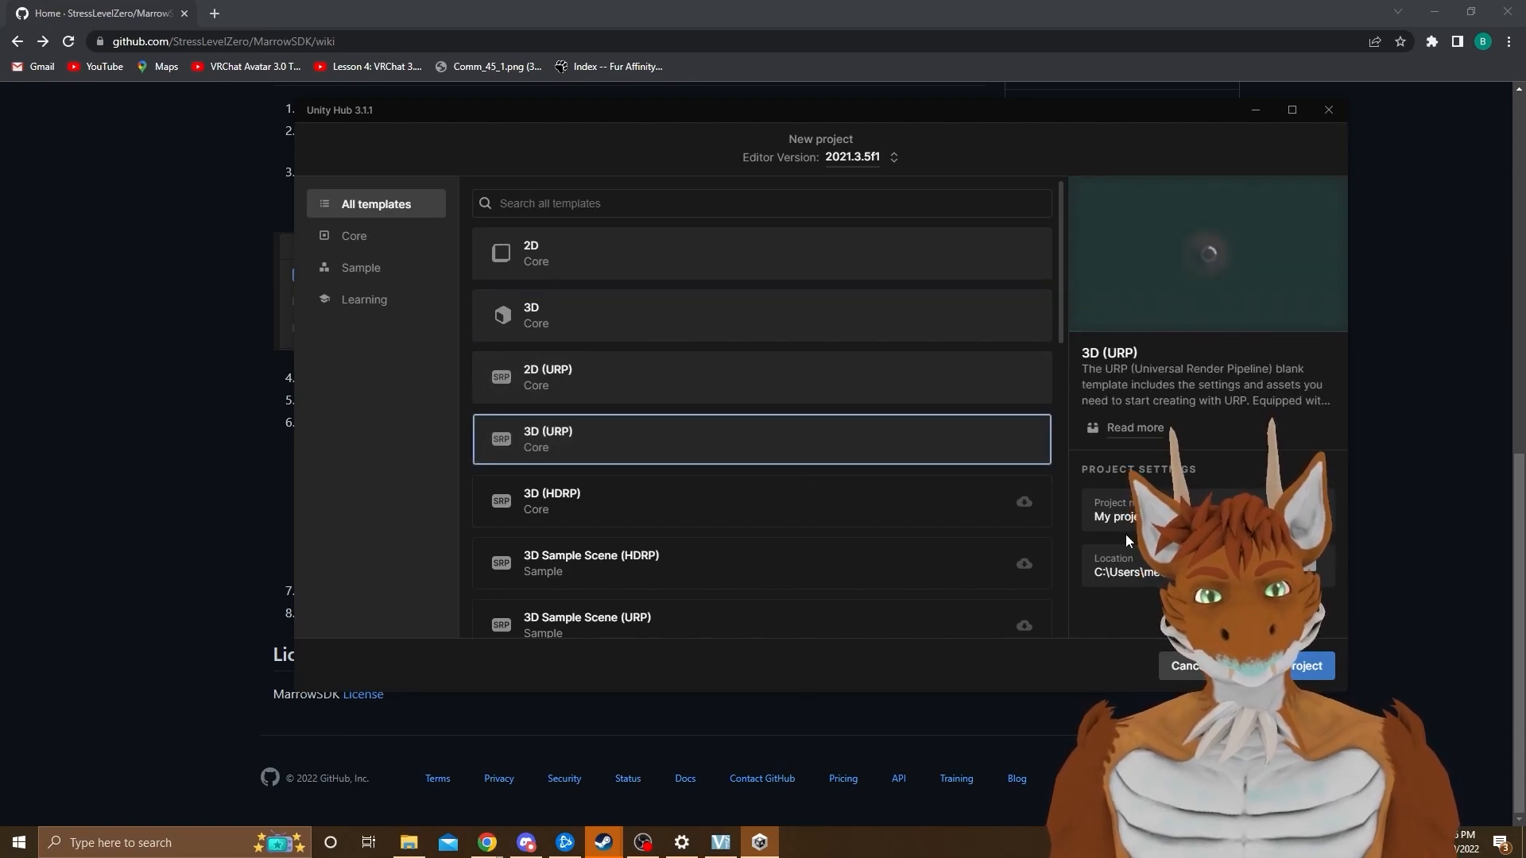
pyautogui.click(1309, 670)
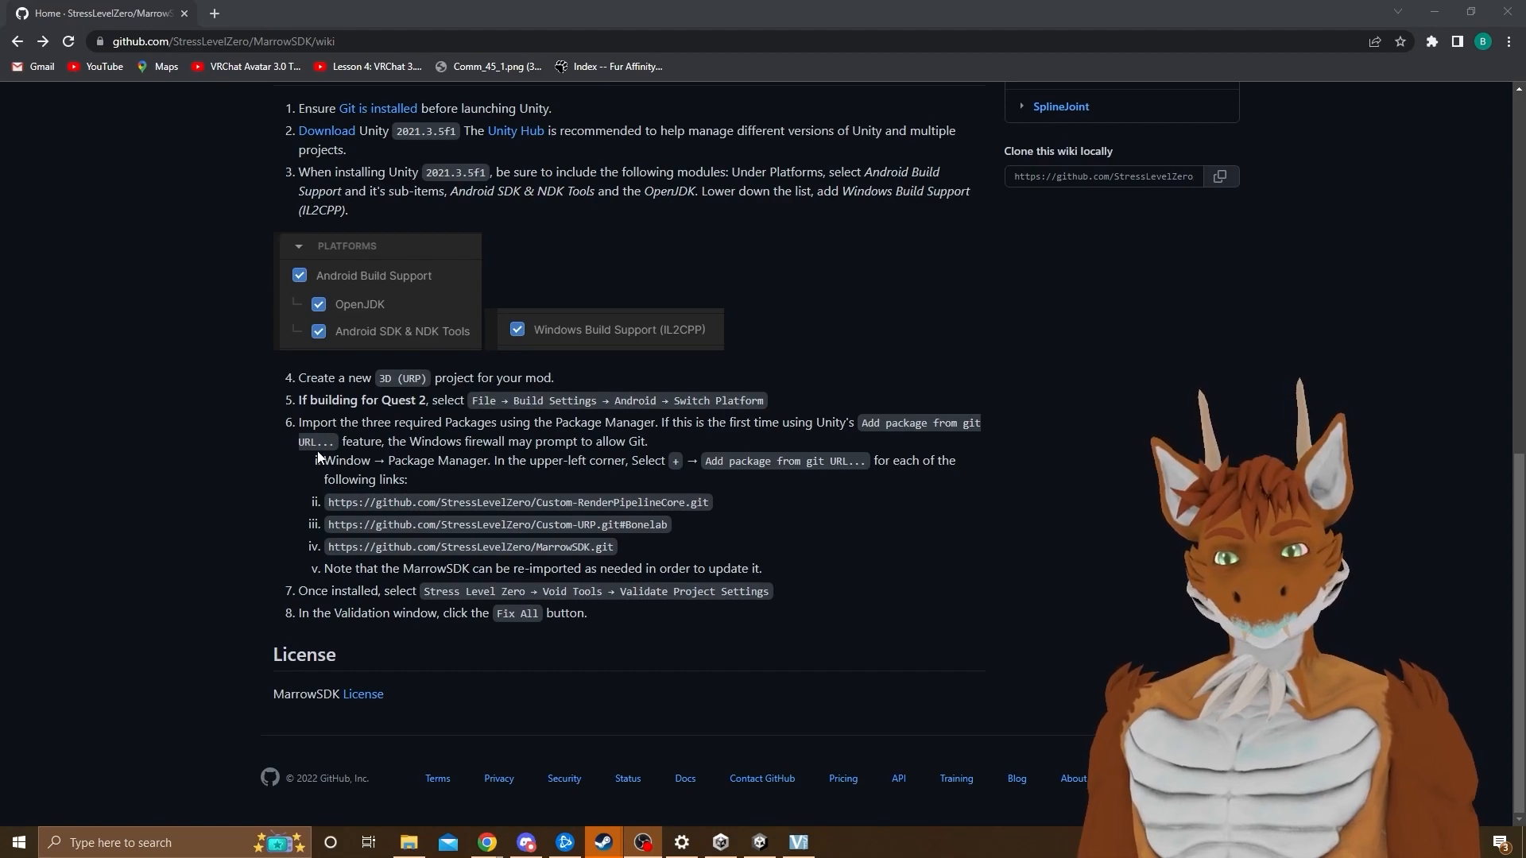
pyautogui.click(761, 847)
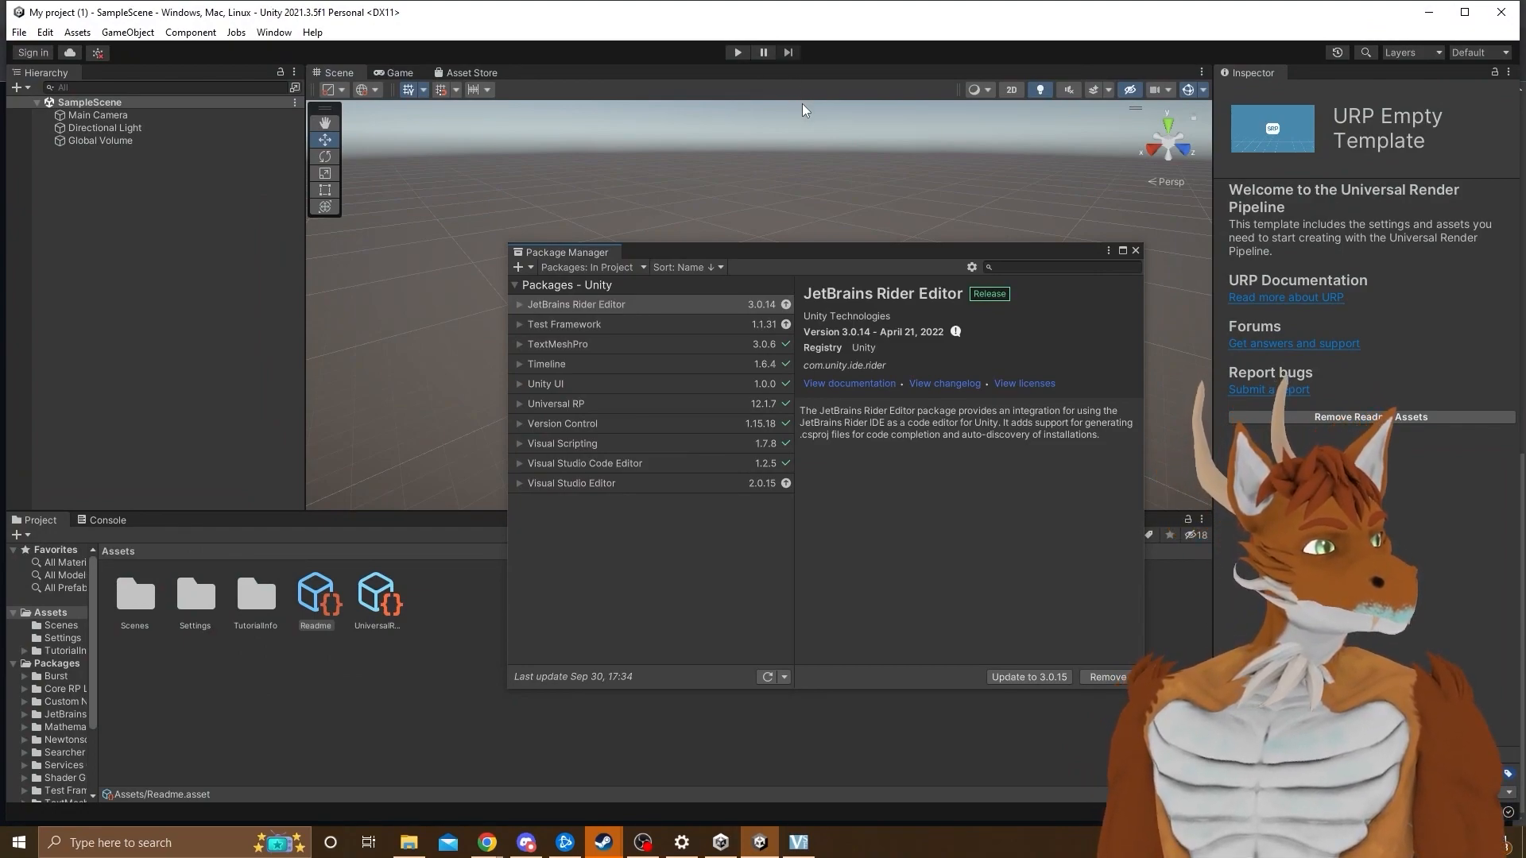
pyautogui.click(531, 268)
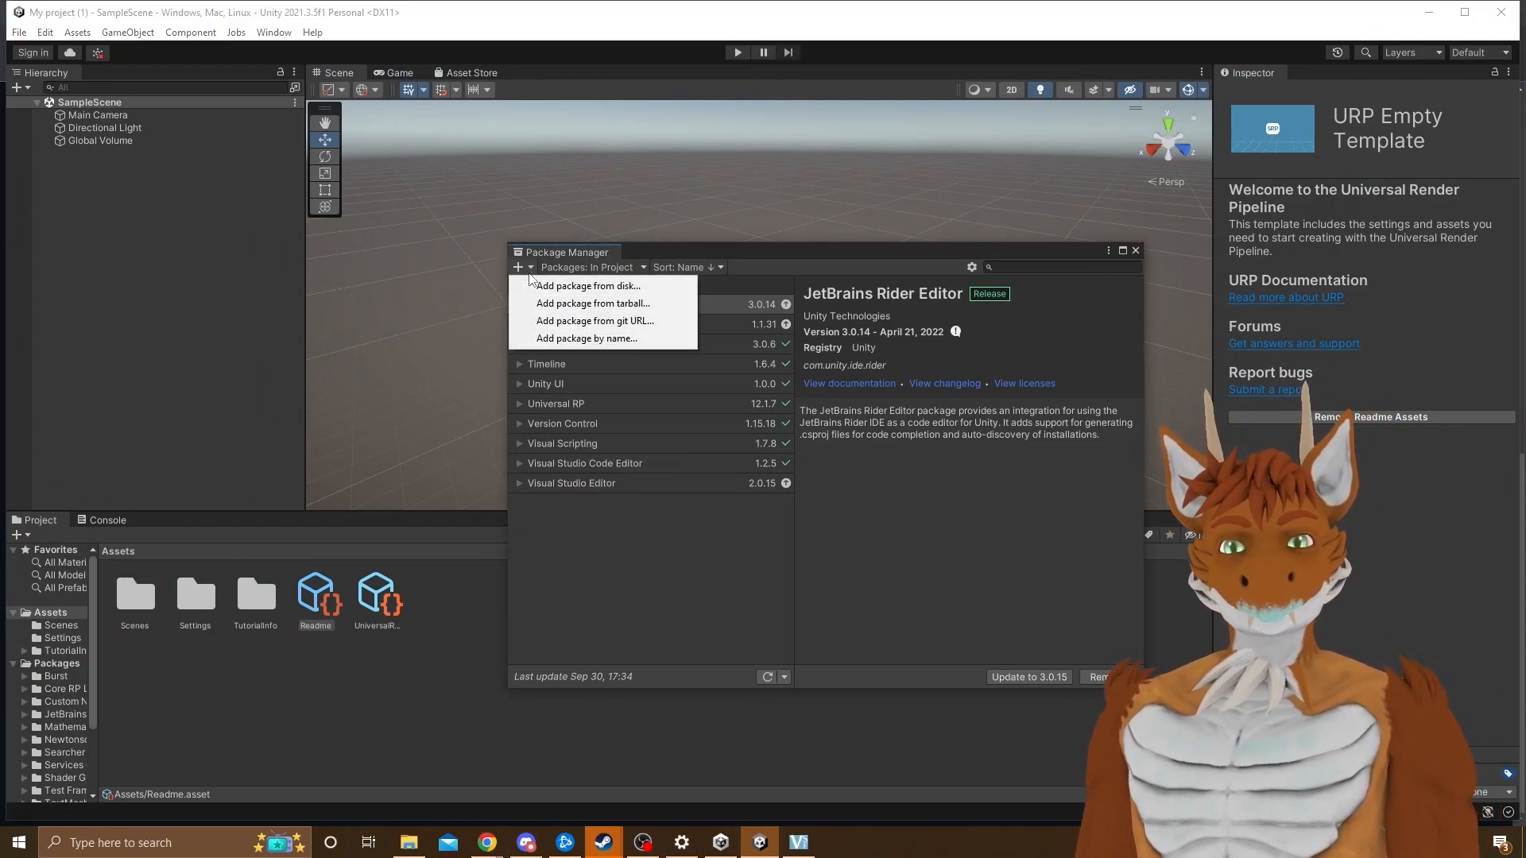
pyautogui.click(633, 326)
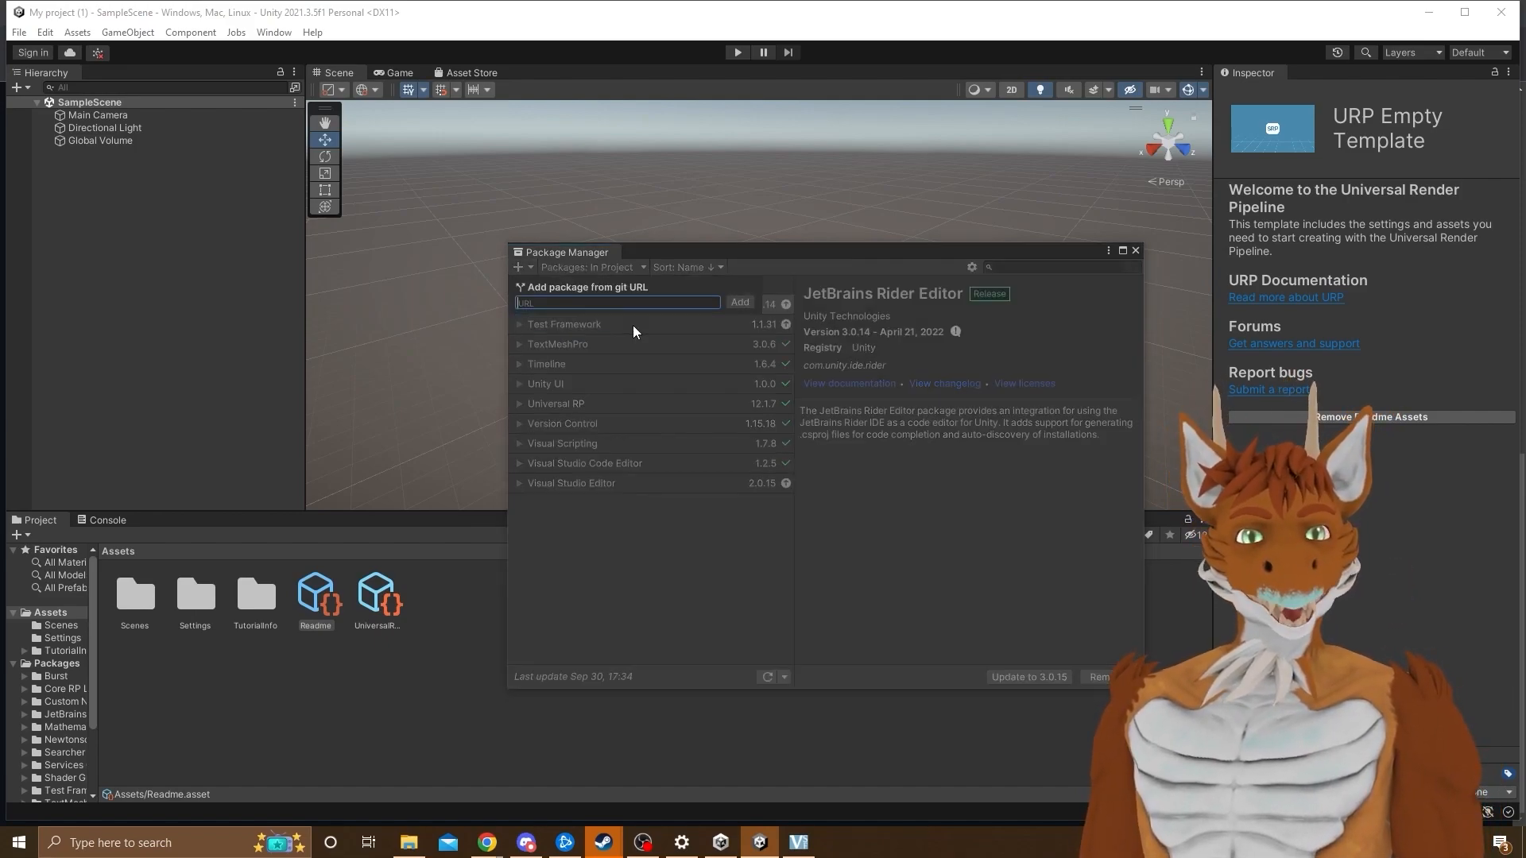
pyautogui.click(484, 843)
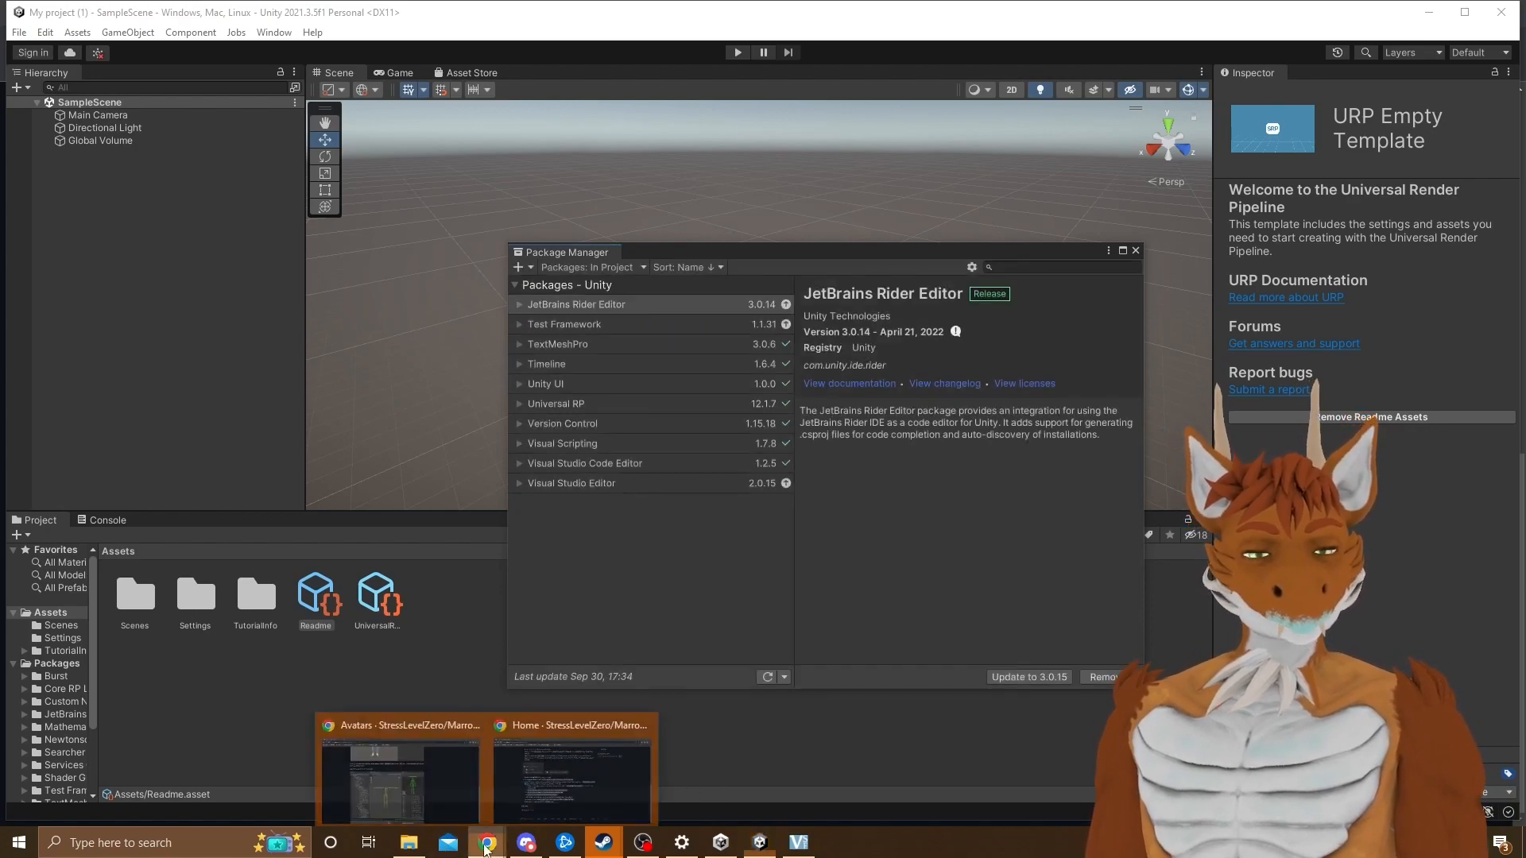
pyautogui.click(561, 778)
pyautogui.moveTo(329, 502); pyautogui.dragTo(733, 506)
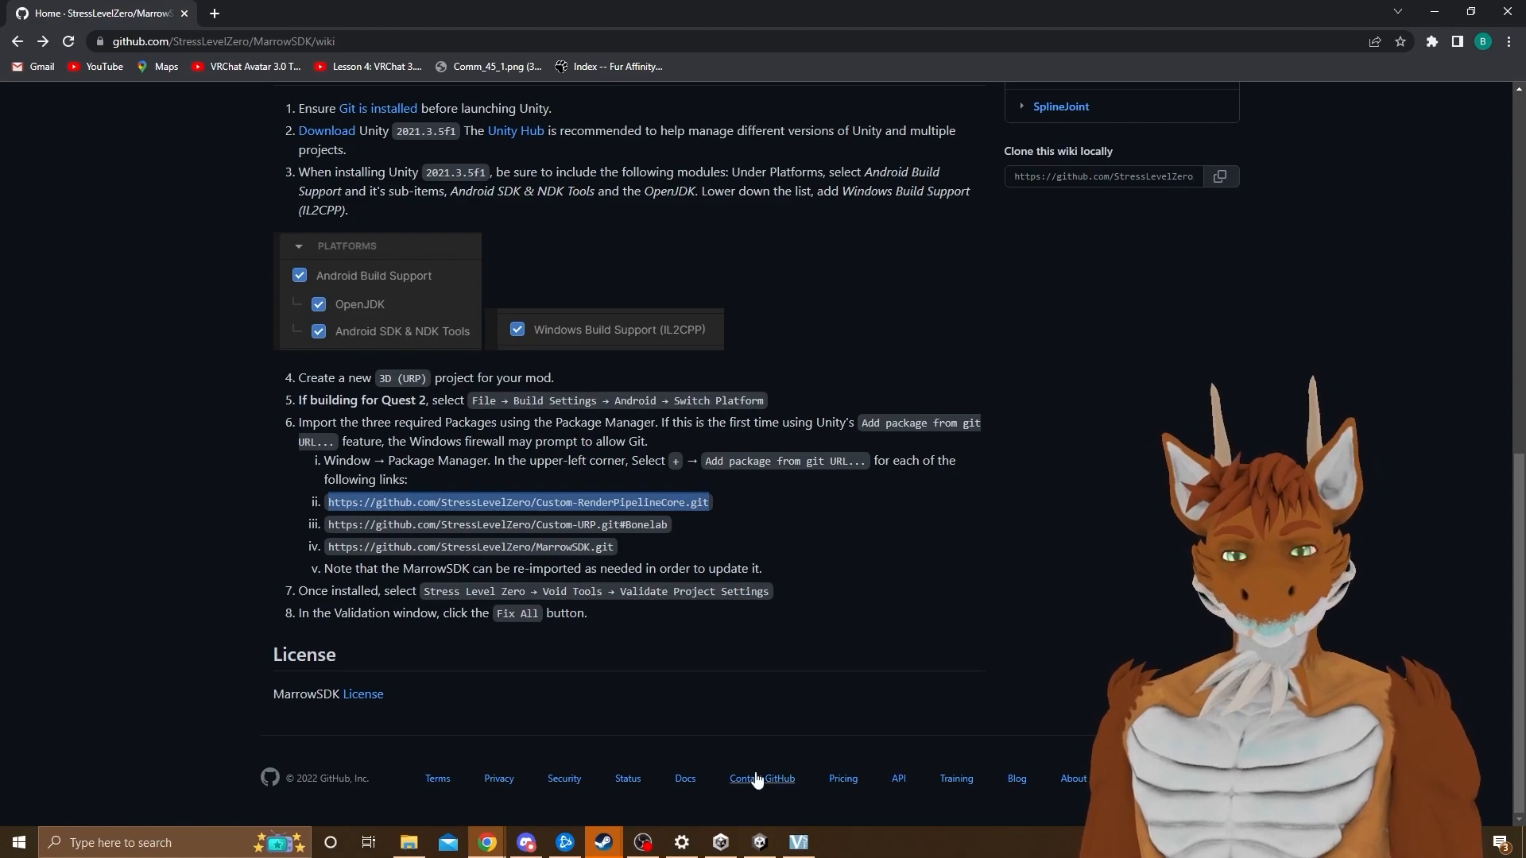
pyautogui.hotkey('alt', 'Tab')
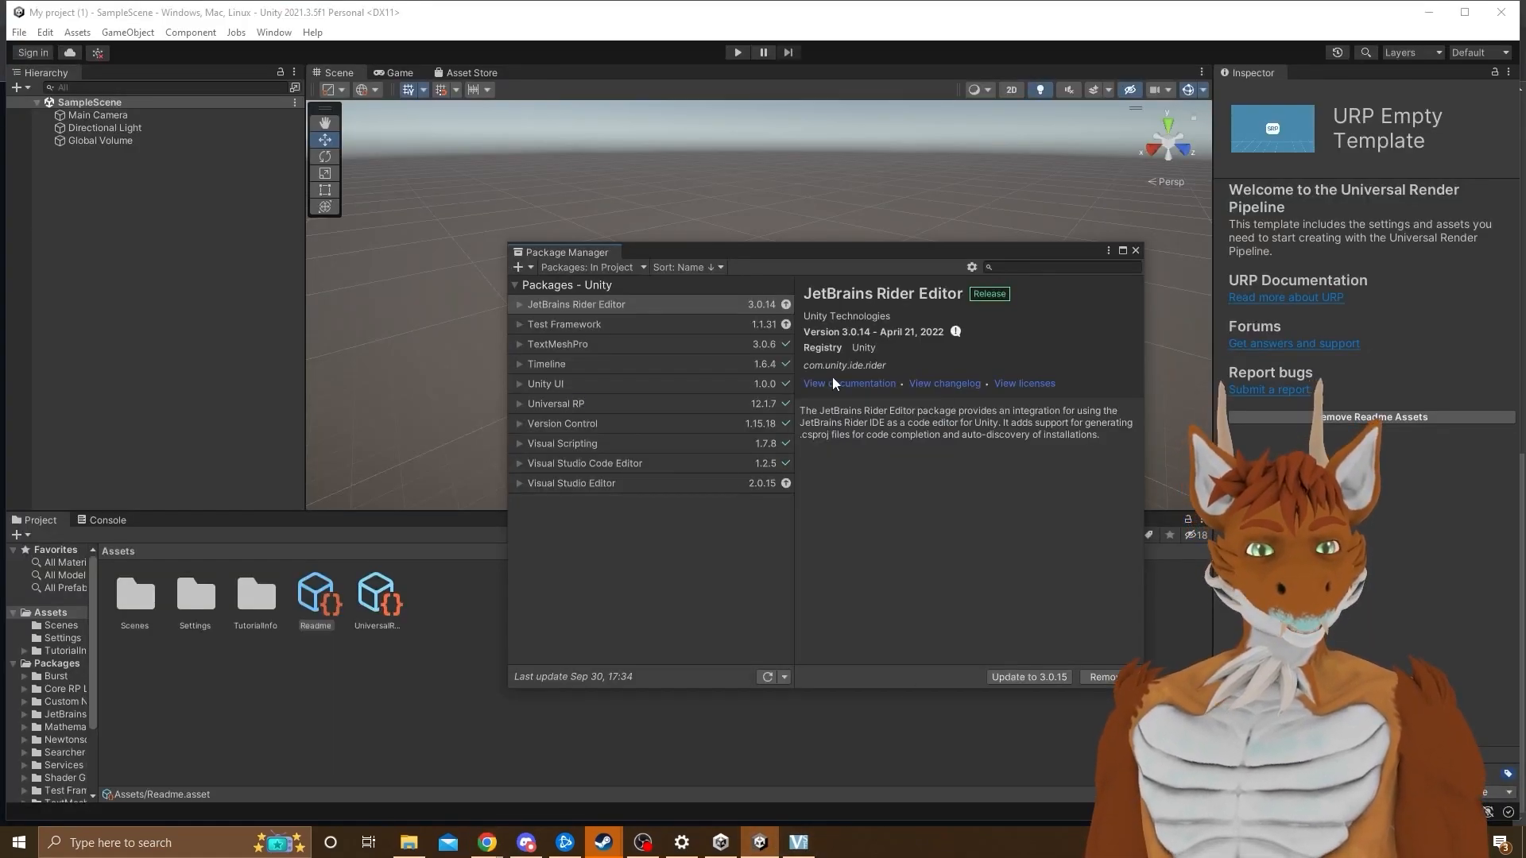
pyautogui.click(531, 269)
pyautogui.click(592, 320)
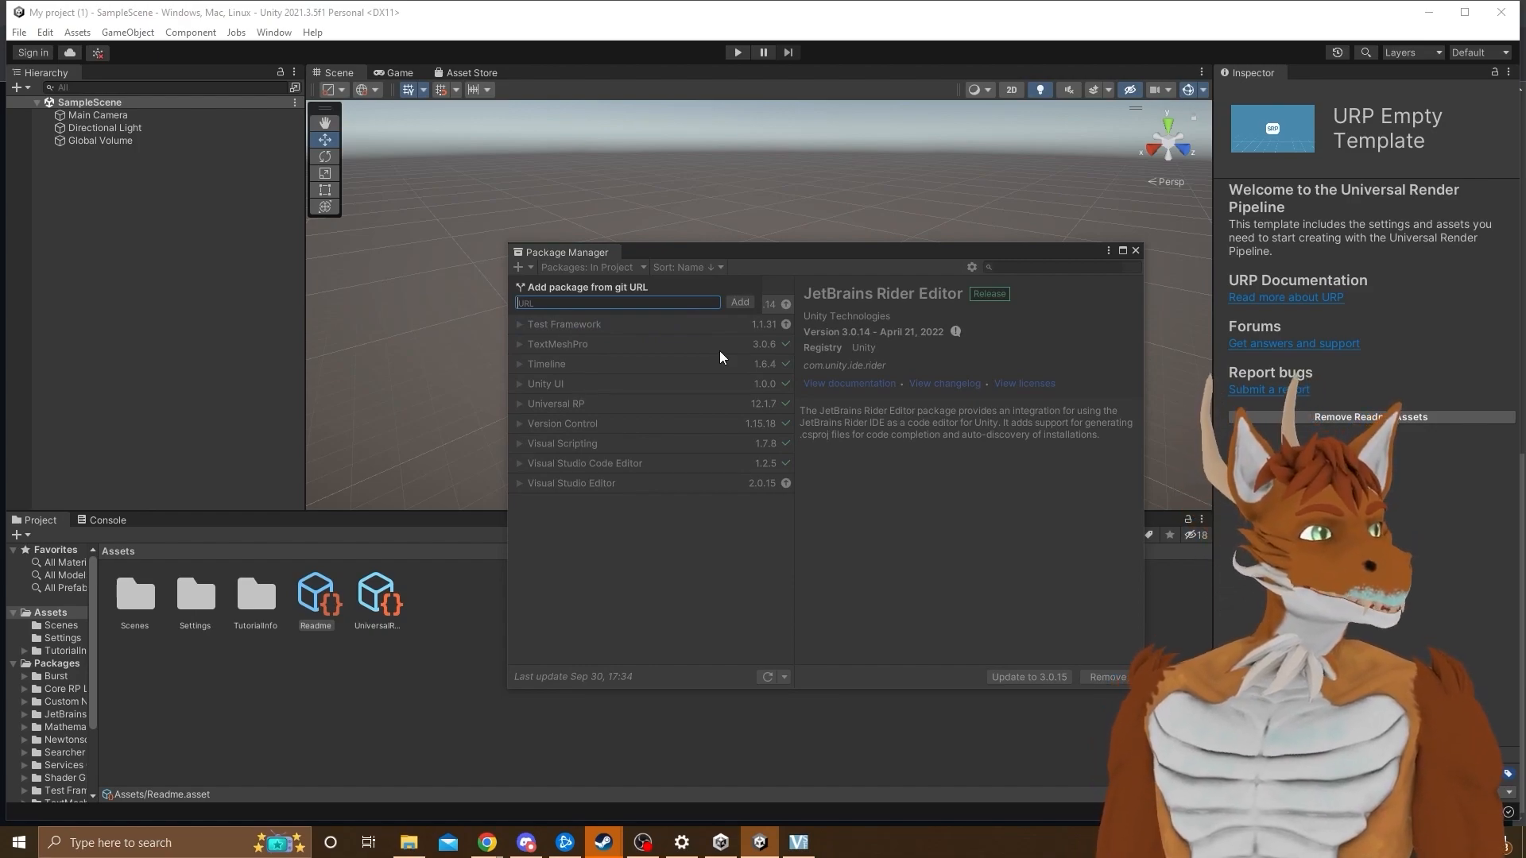
pyautogui.click(736, 304)
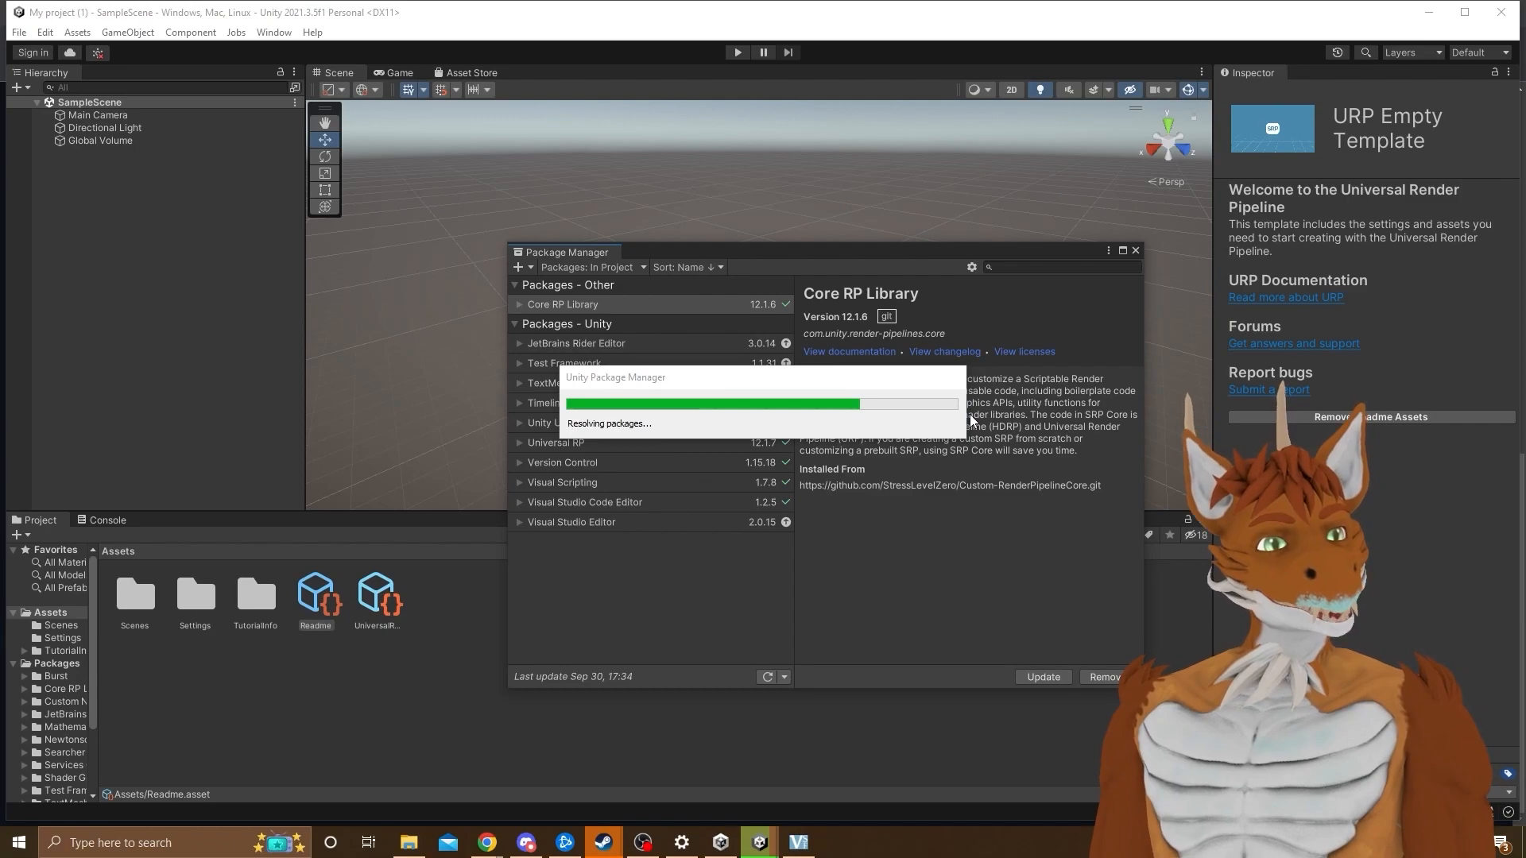
# Switch to the MarrowSDK wiki in Chrome to consult the package links and the project validation instructions
pyautogui.moveTo(487, 842)
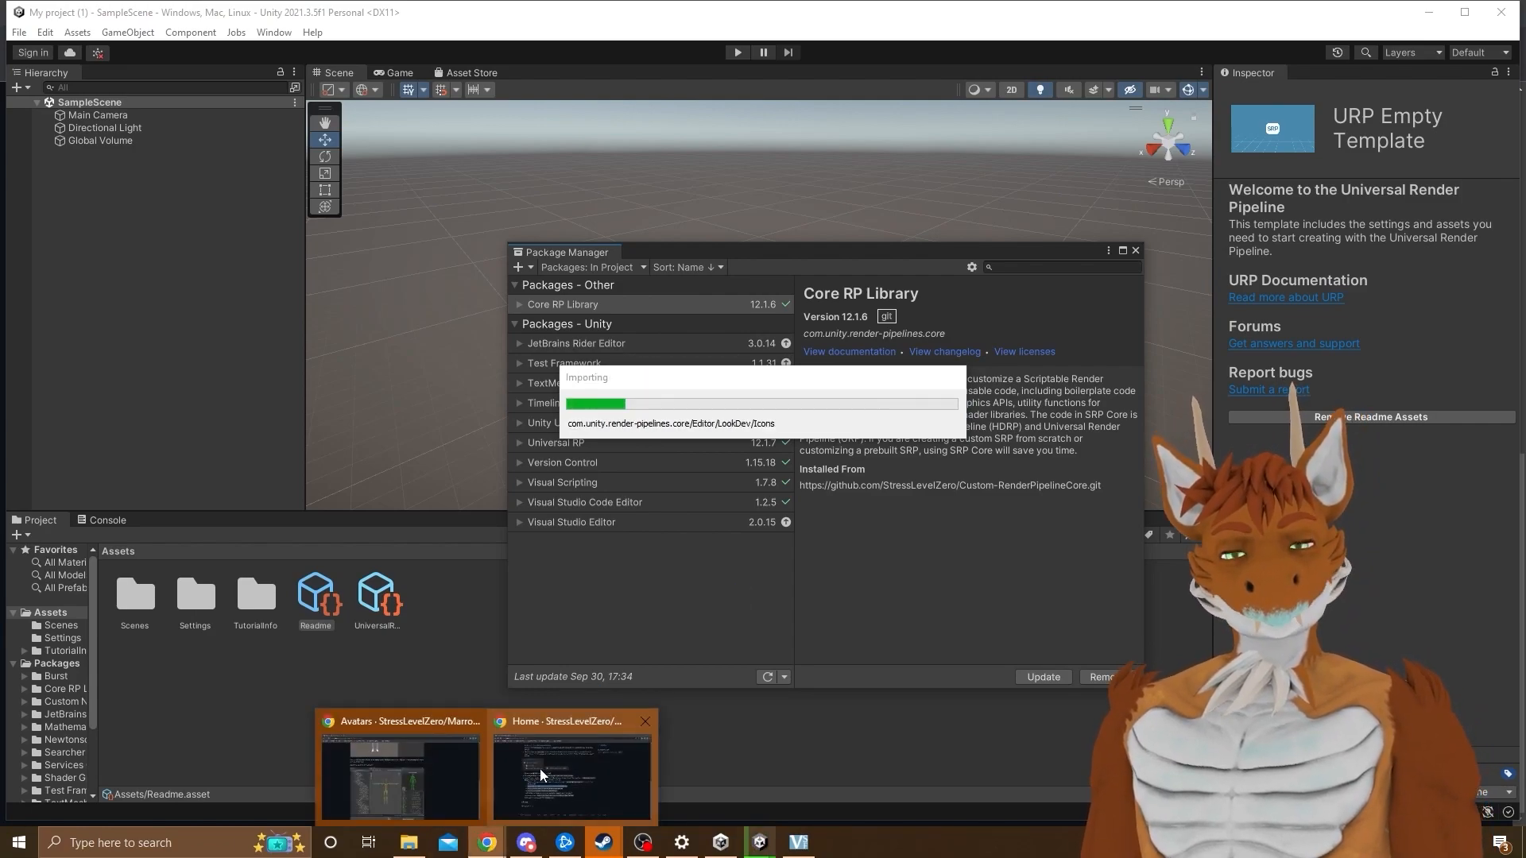
pyautogui.click(540, 769)
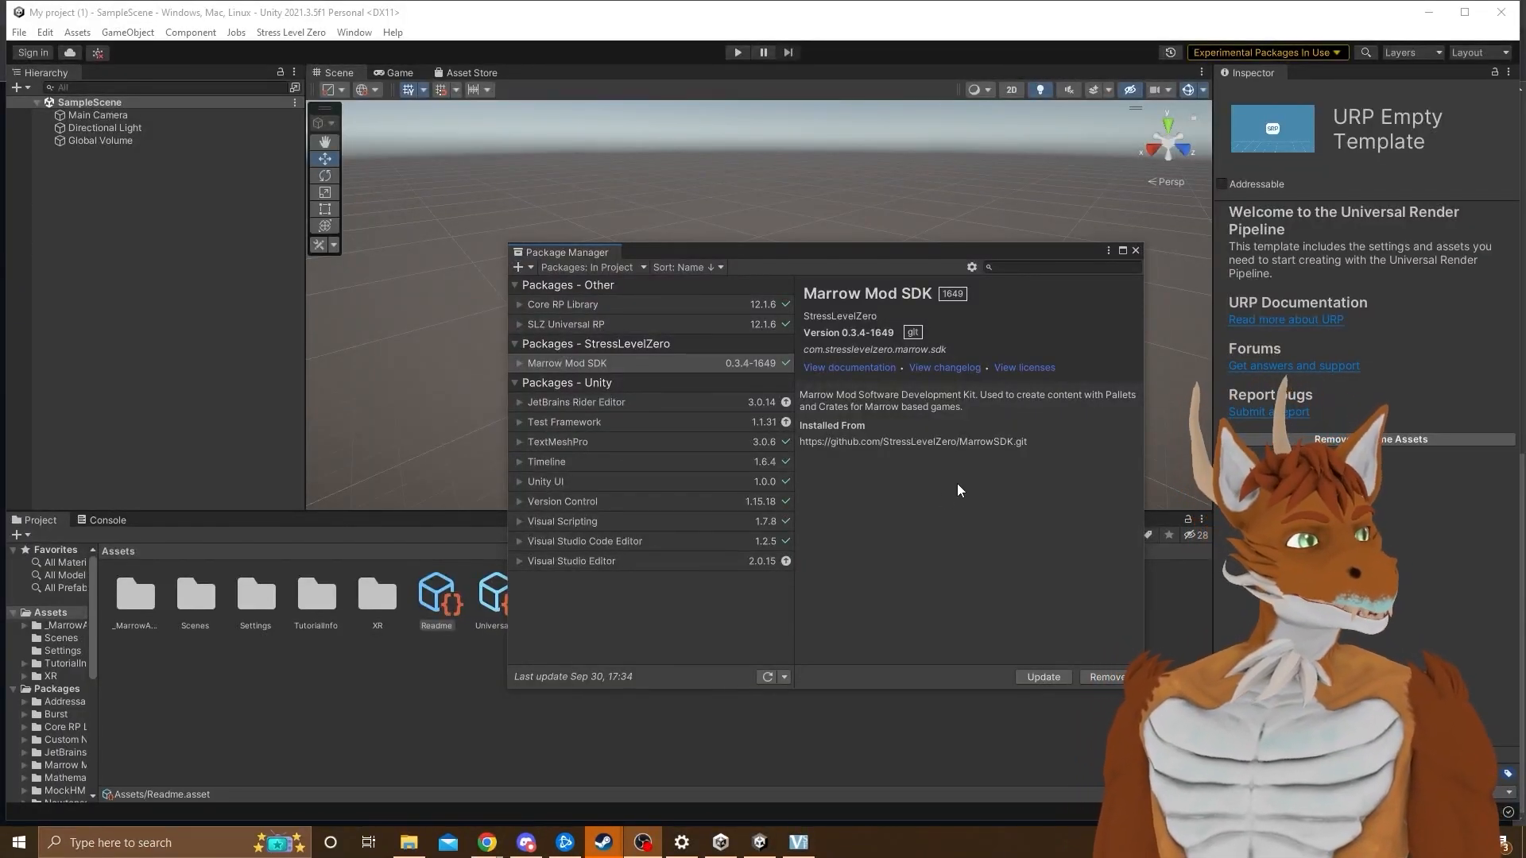
pyautogui.moveTo(488, 842)
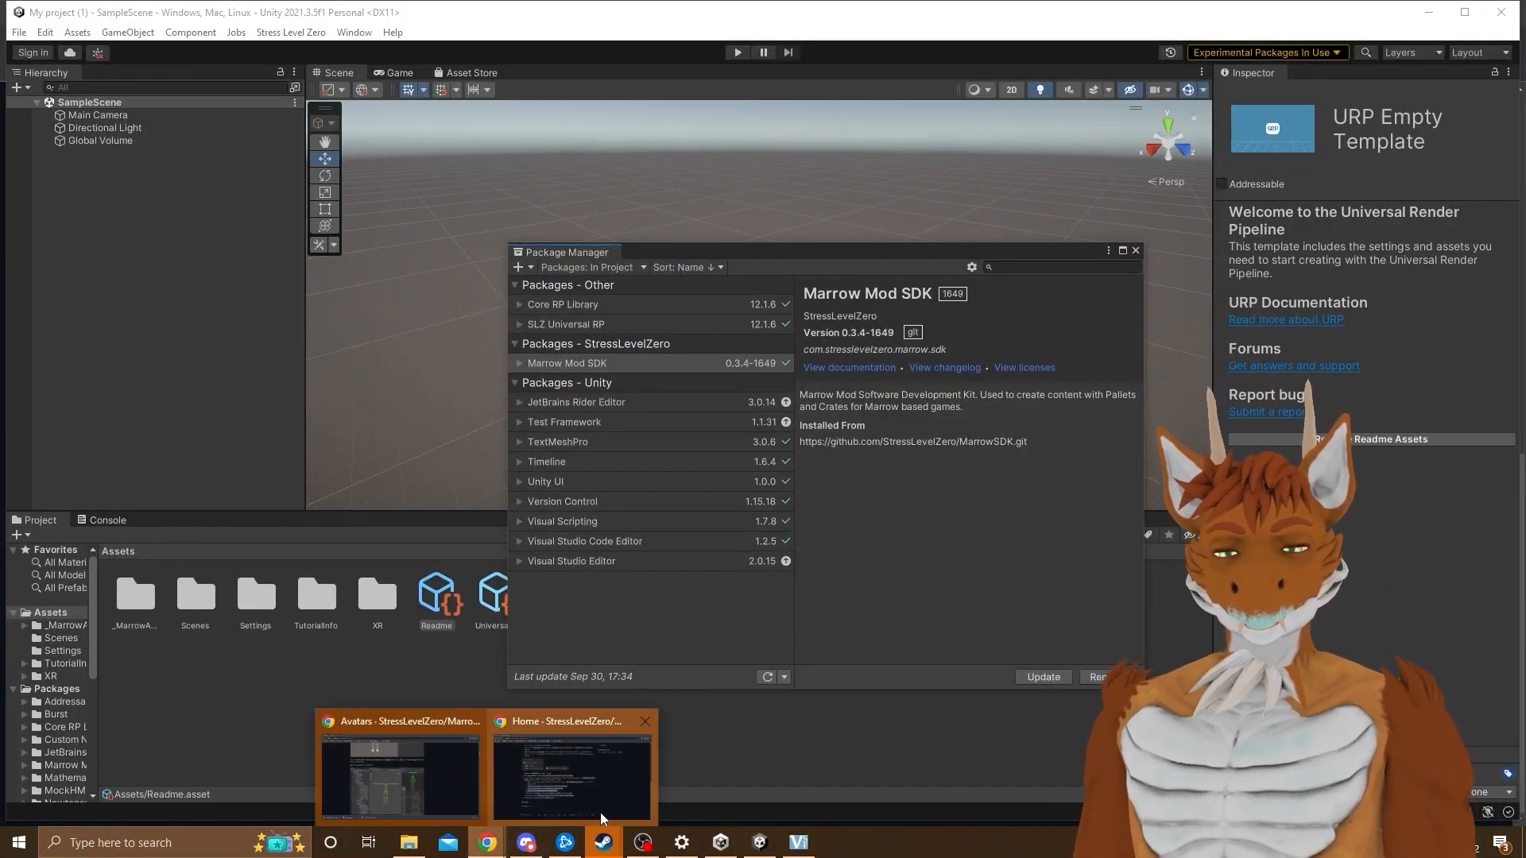
pyautogui.click(567, 793)
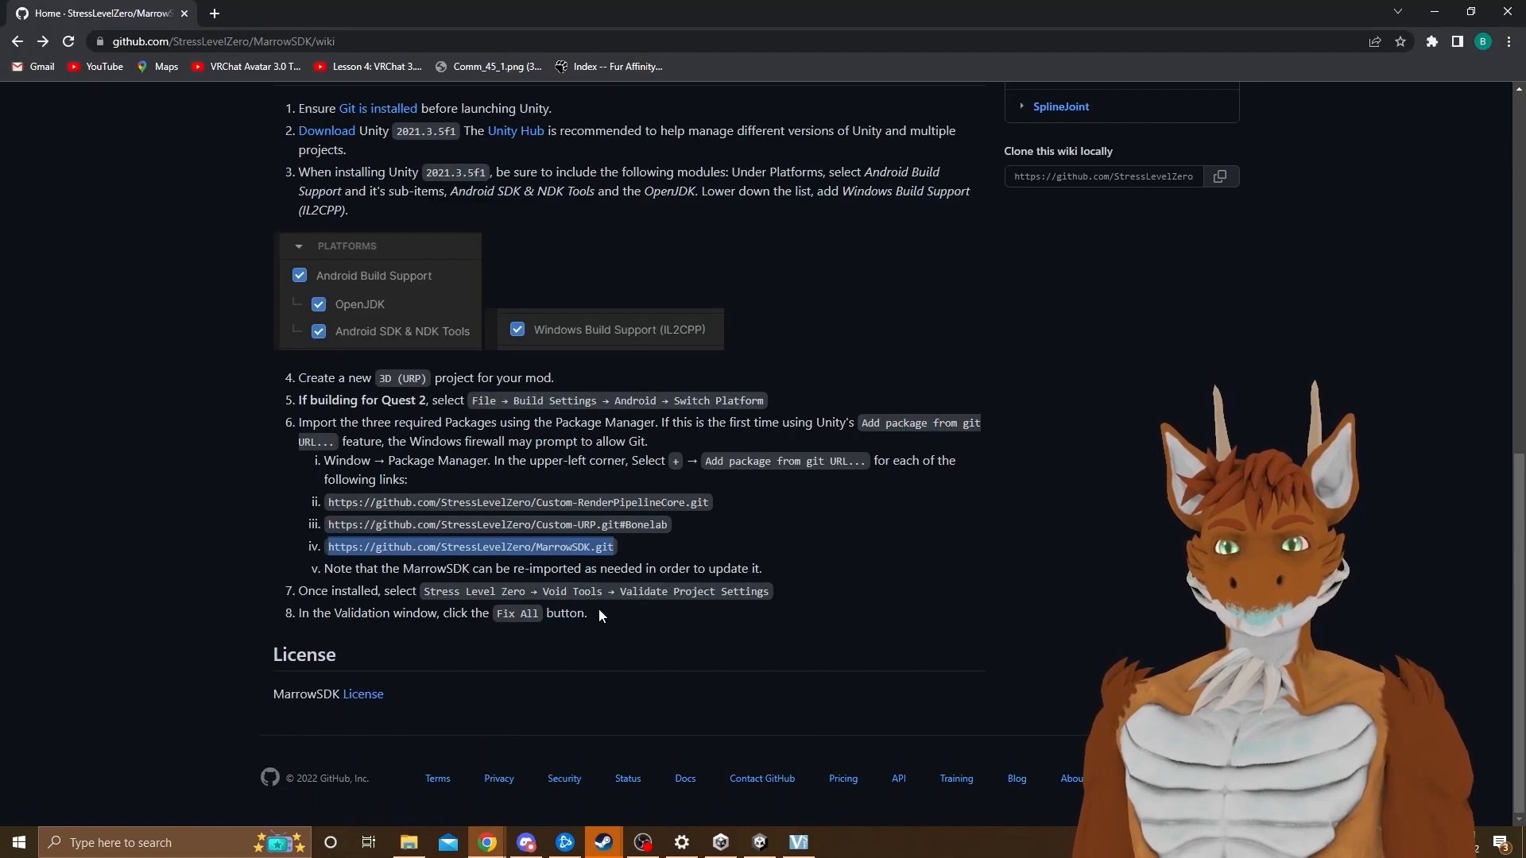
# Return to Unity, run Validate Marrow Project Settings from Void Tools, and fix all reported project issues
pyautogui.click(760, 844)
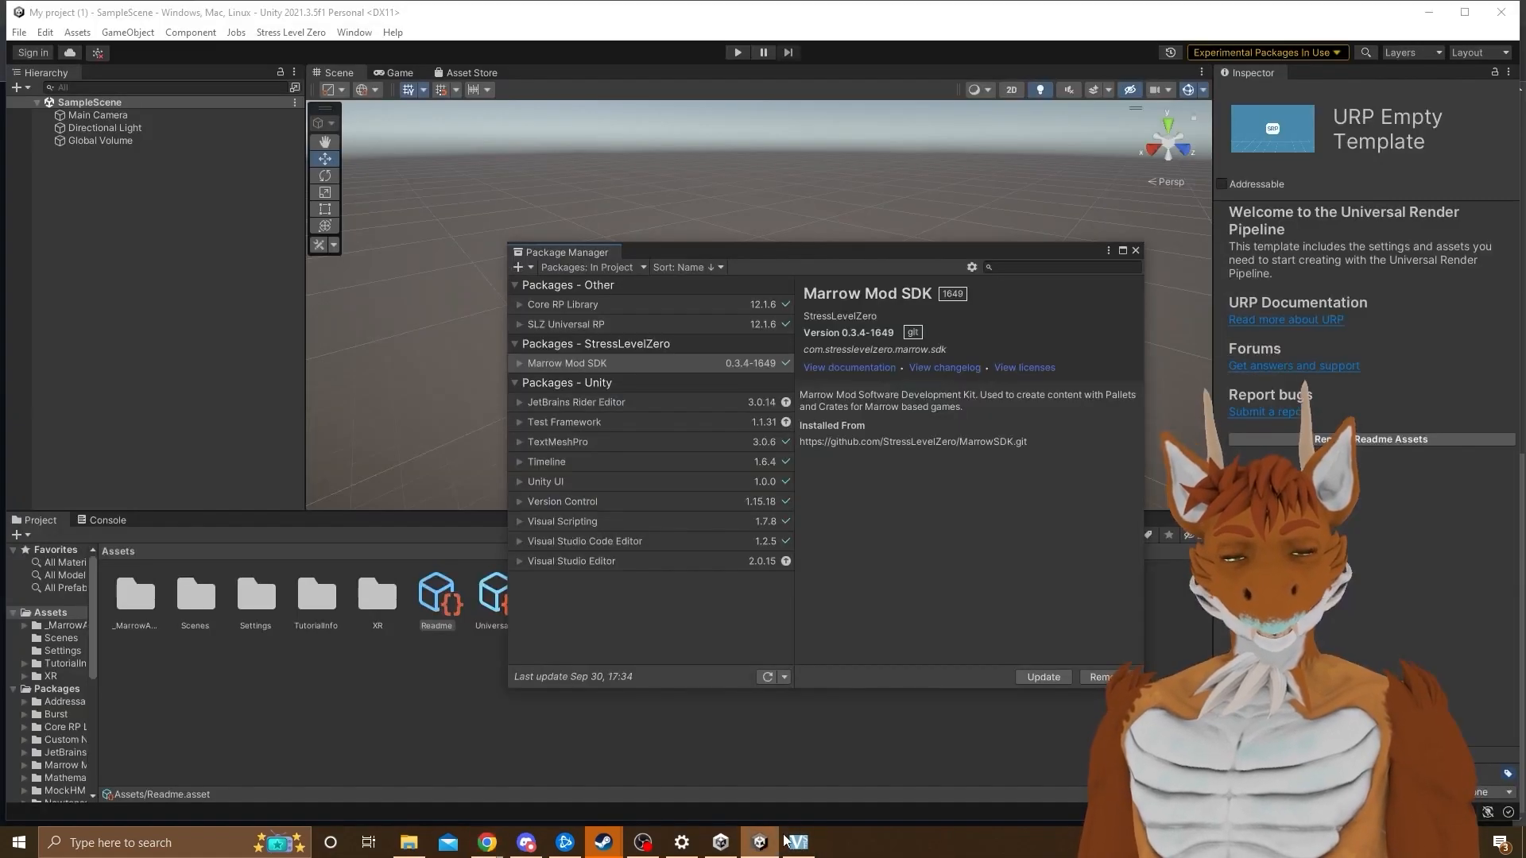
pyautogui.click(290, 32)
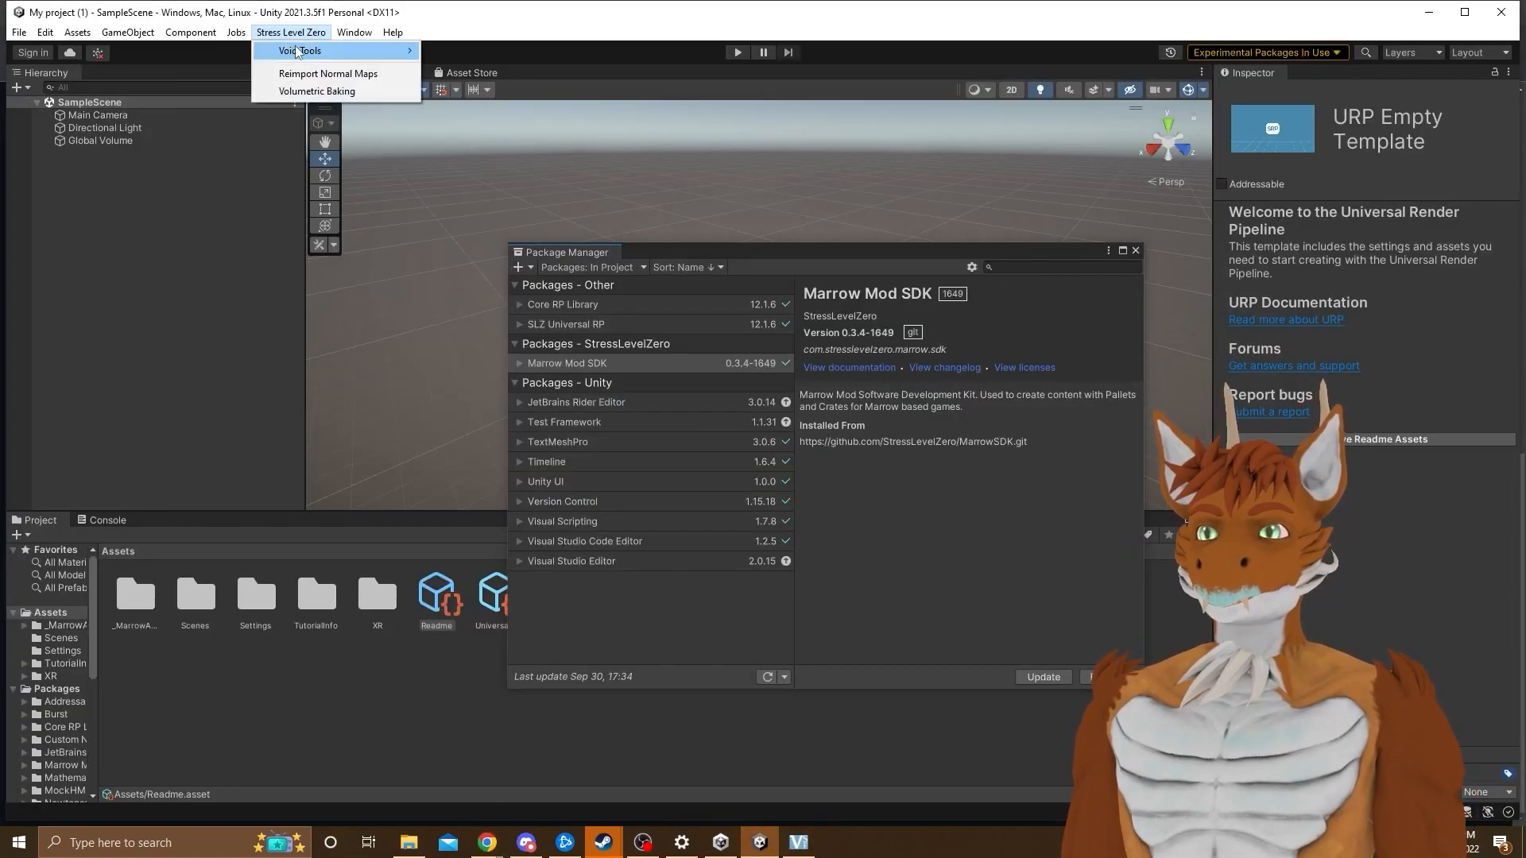
pyautogui.moveTo(299, 53)
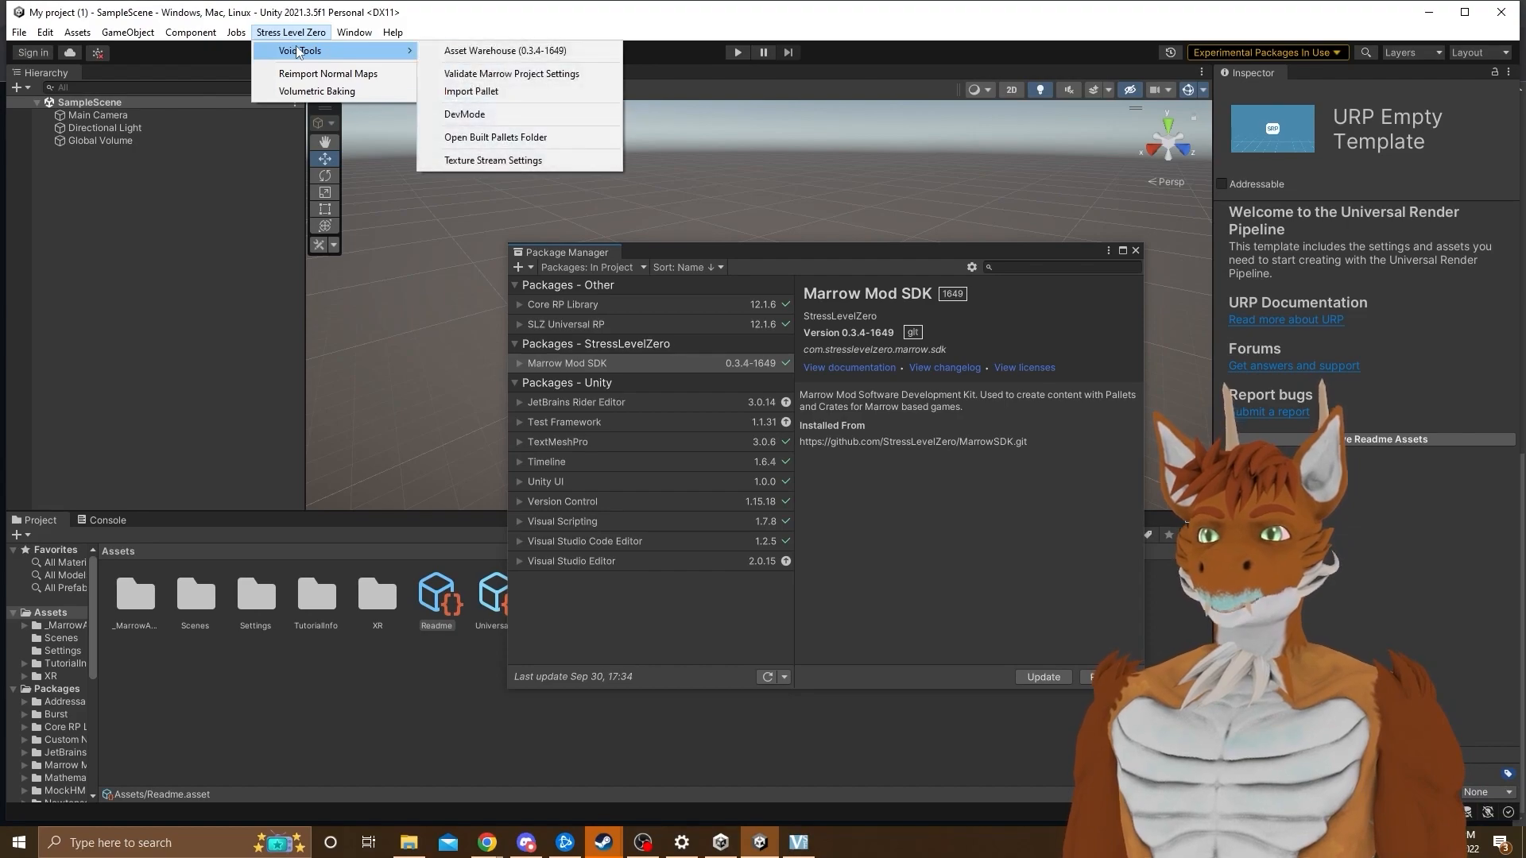
pyautogui.click(498, 74)
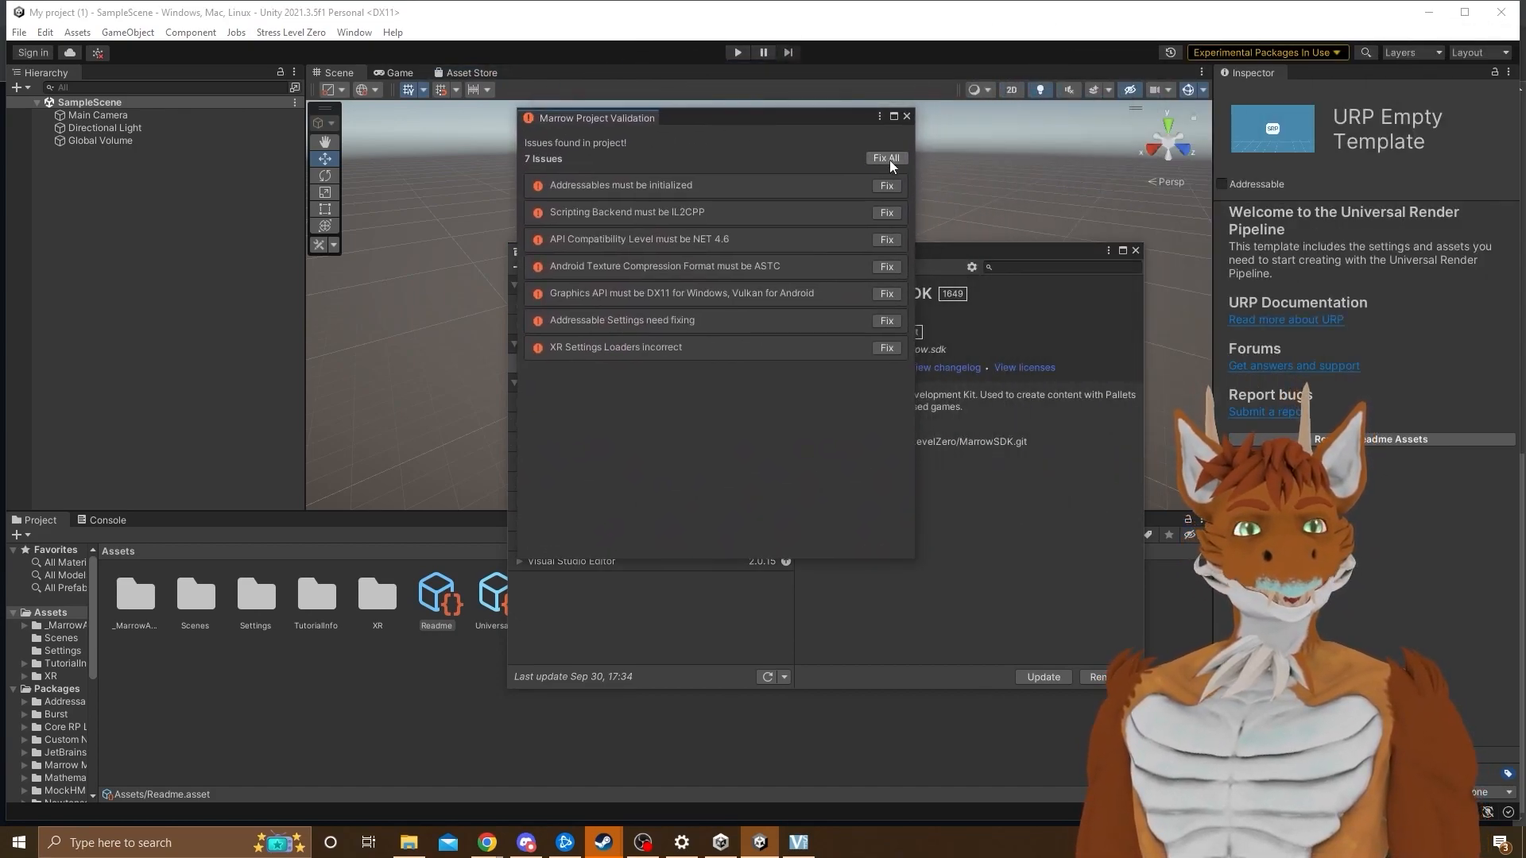
pyautogui.click(888, 159)
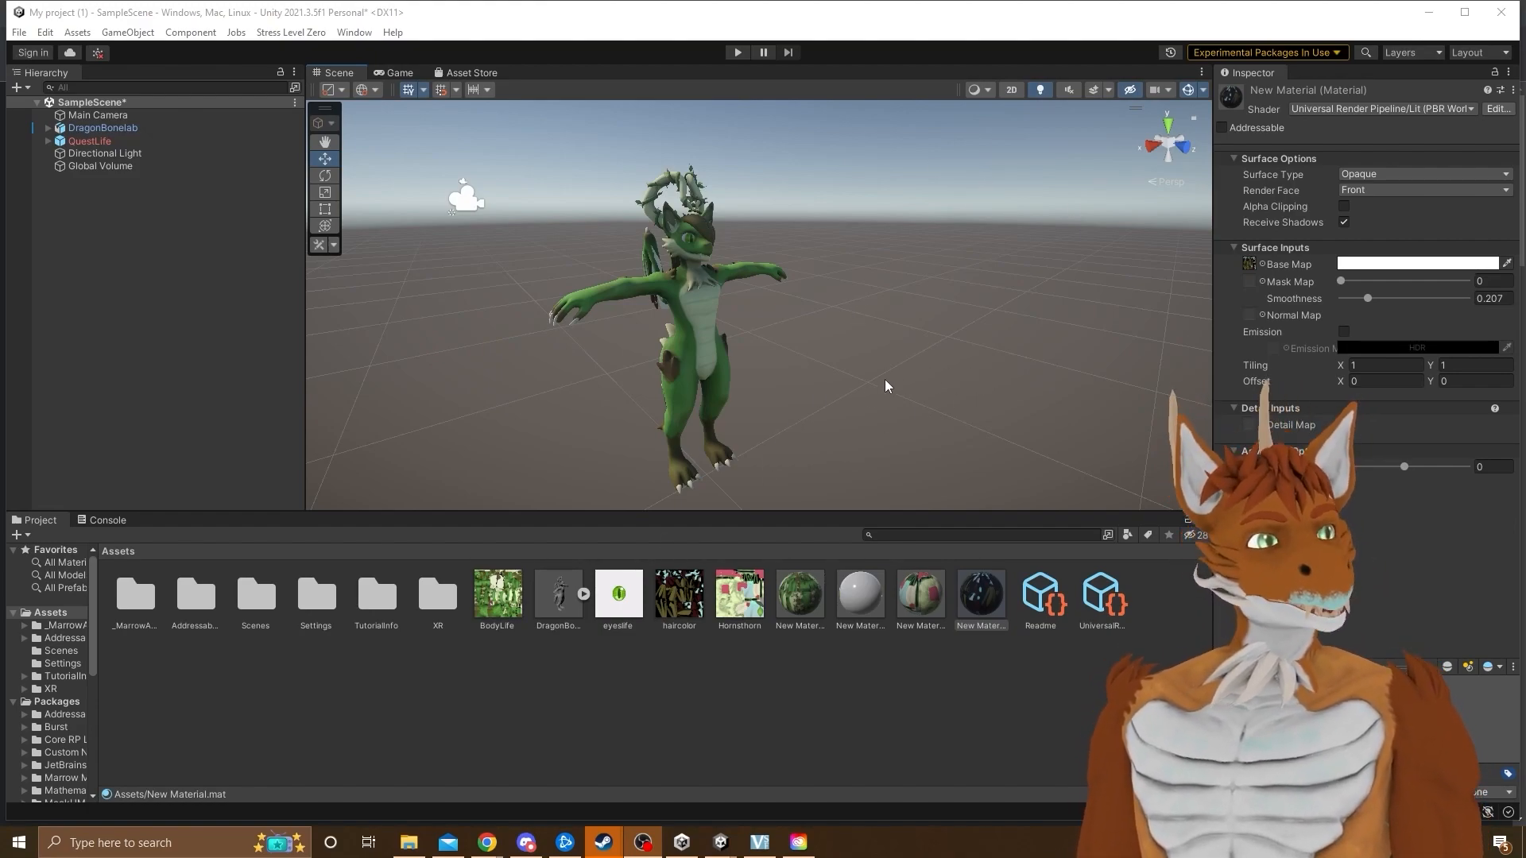
# Set the DragonBonelab model's rig Animation Type to Humanoid and apply the import settings
pyautogui.click(566, 598)
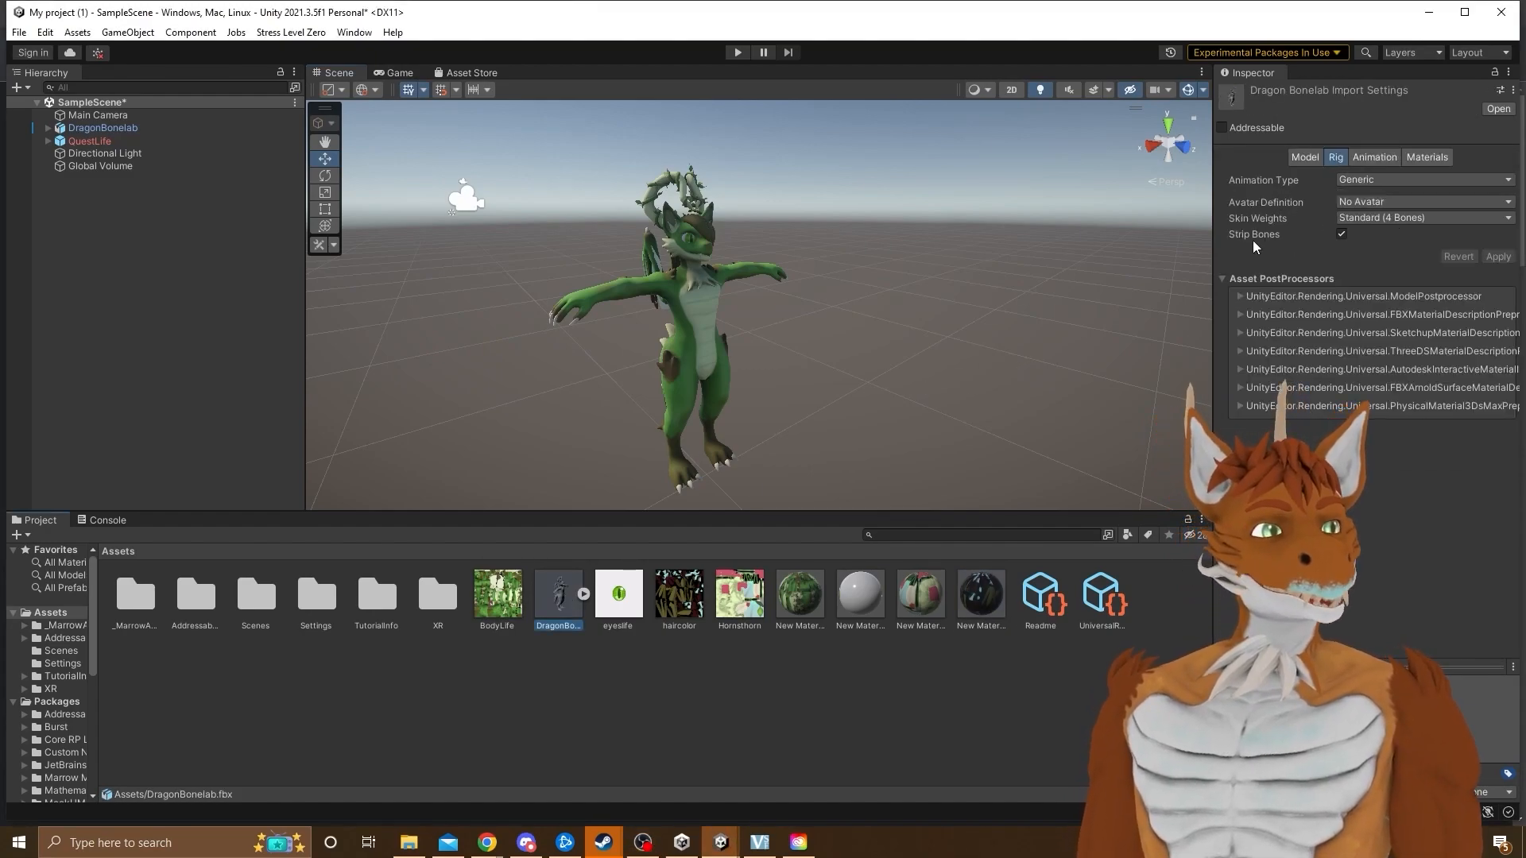
pyautogui.click(1387, 181)
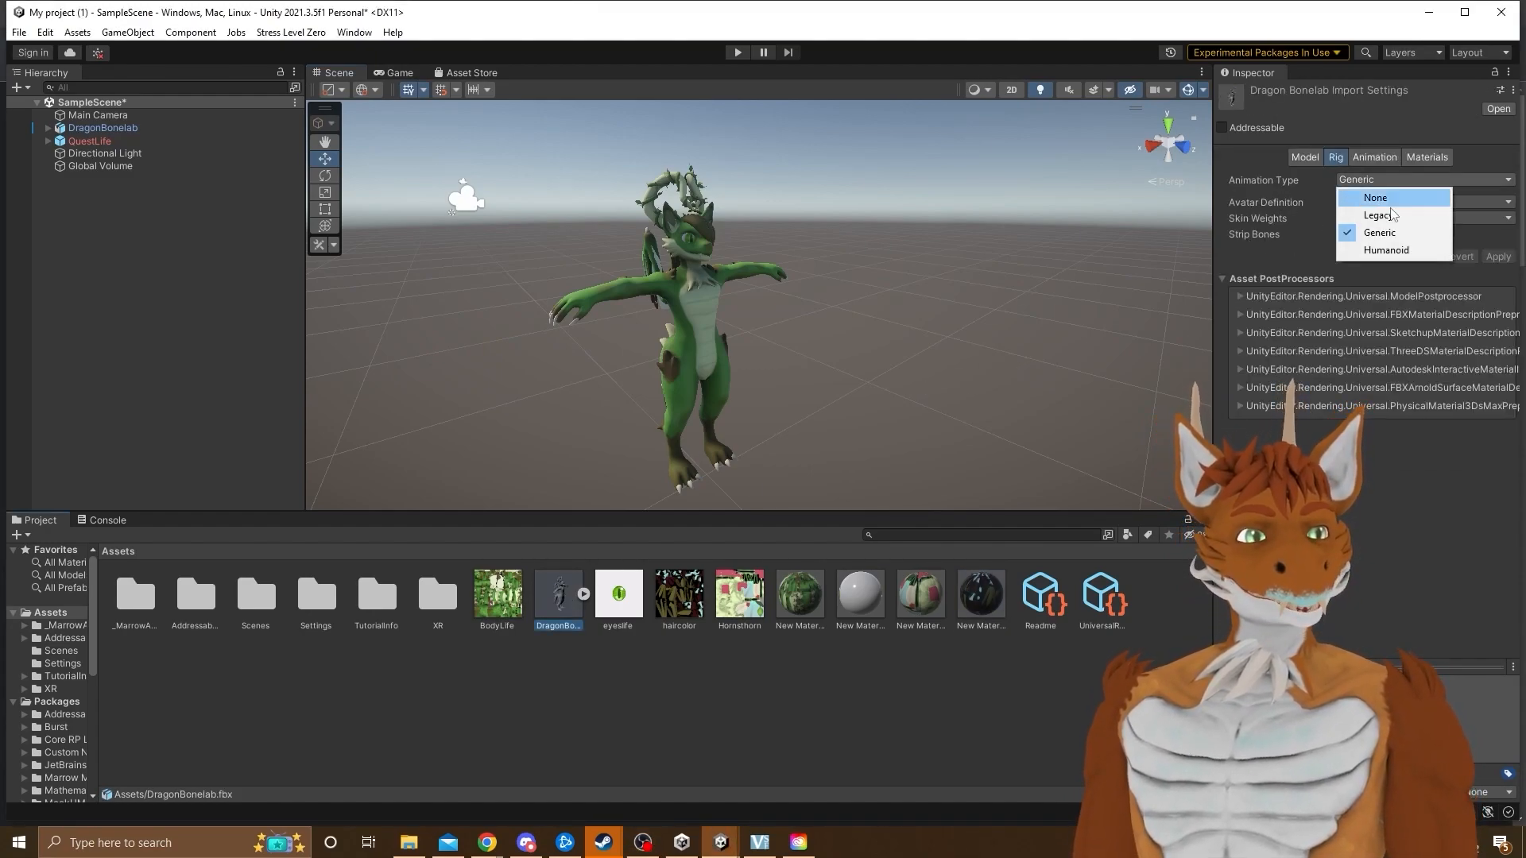
pyautogui.click(1387, 251)
pyautogui.click(1499, 312)
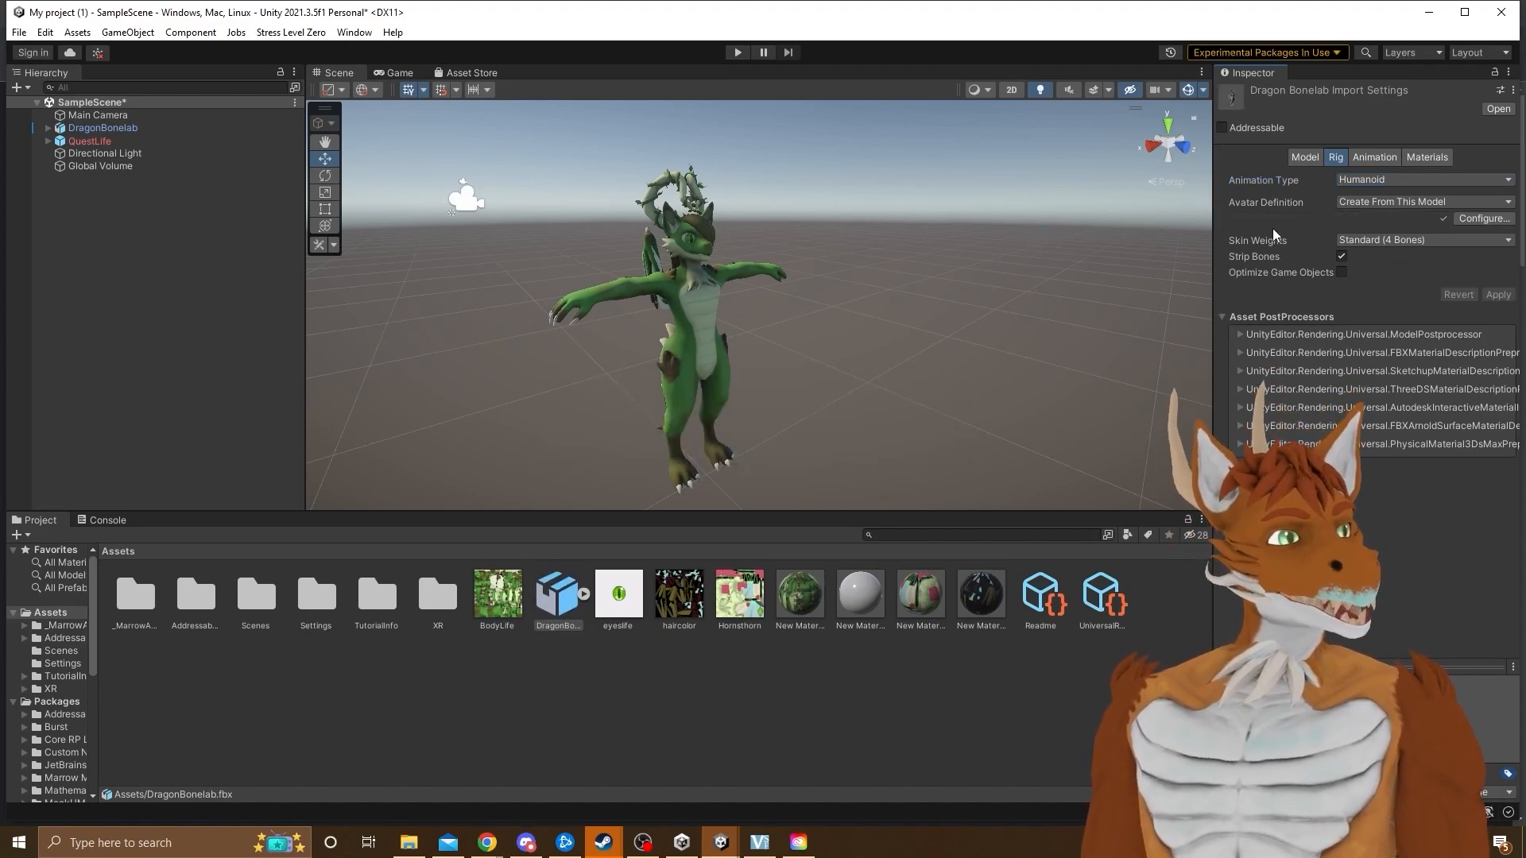
# Open the avatar configuration of the DragonBonelab model and examine its humanoid bone mapping on the body
pyautogui.click(1467, 219)
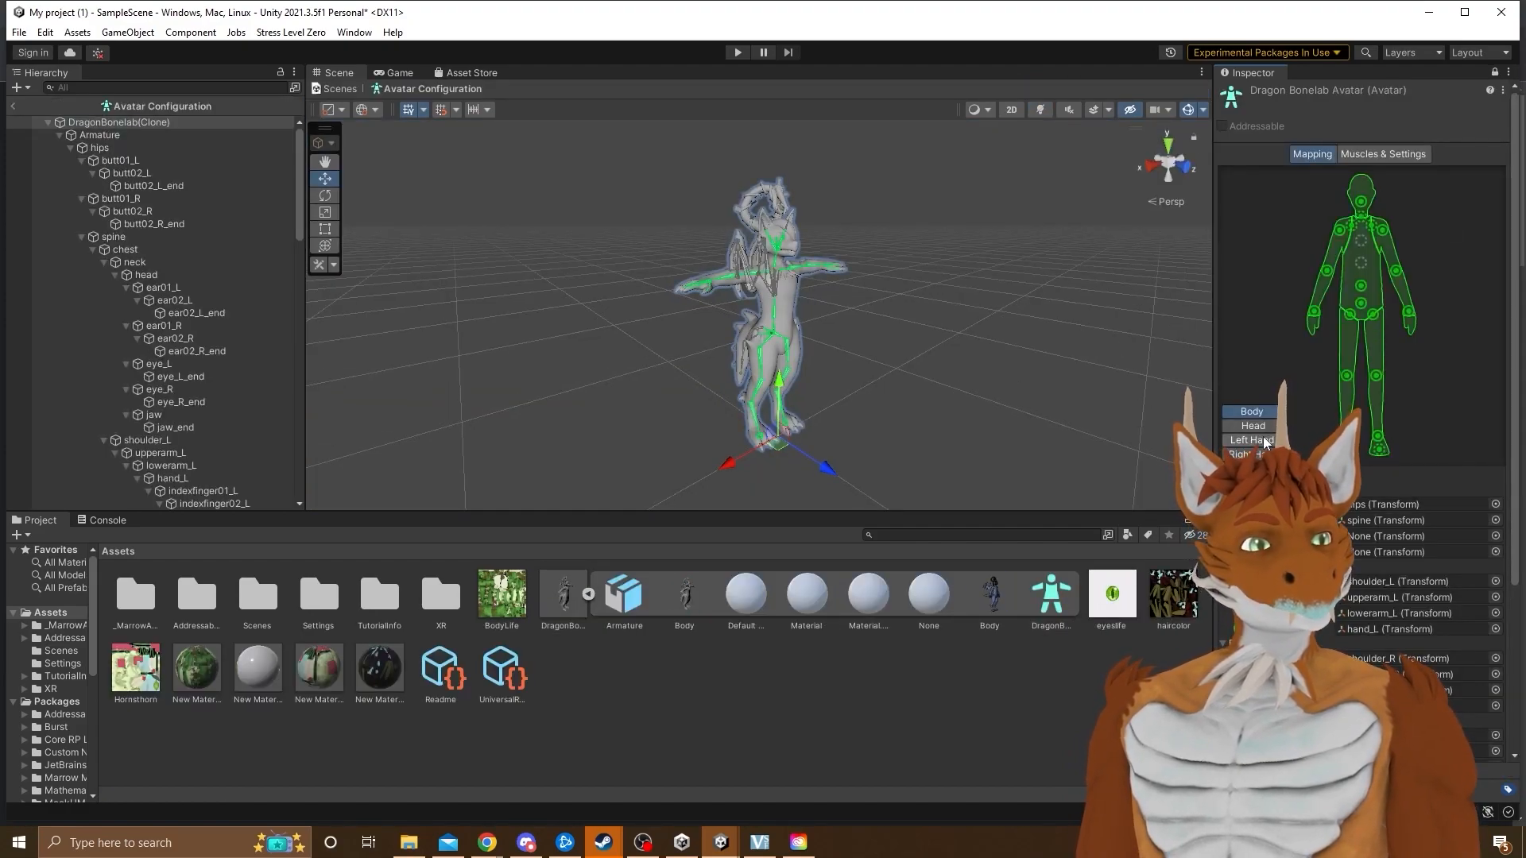
pyautogui.moveTo(1088, 388); pyautogui.dragTo(1022, 402, button='middle')
pyautogui.scroll(4, 1021, 401)
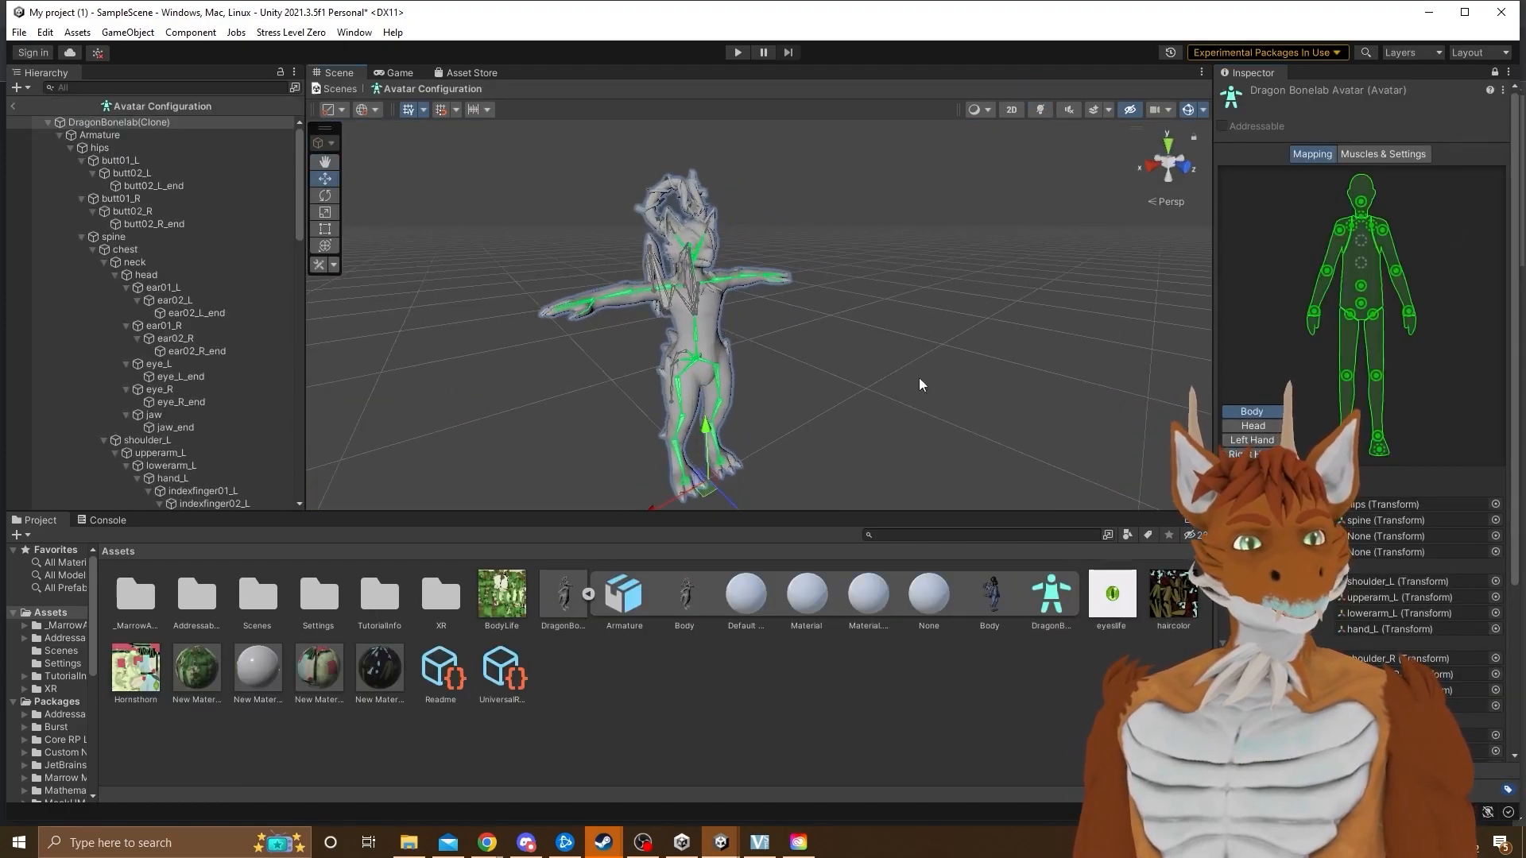
# Assign the model's chest bone to the Chest slot of the humanoid body mapping
pyautogui.click(696, 310)
pyautogui.moveTo(136, 251); pyautogui.dragTo(1415, 538)
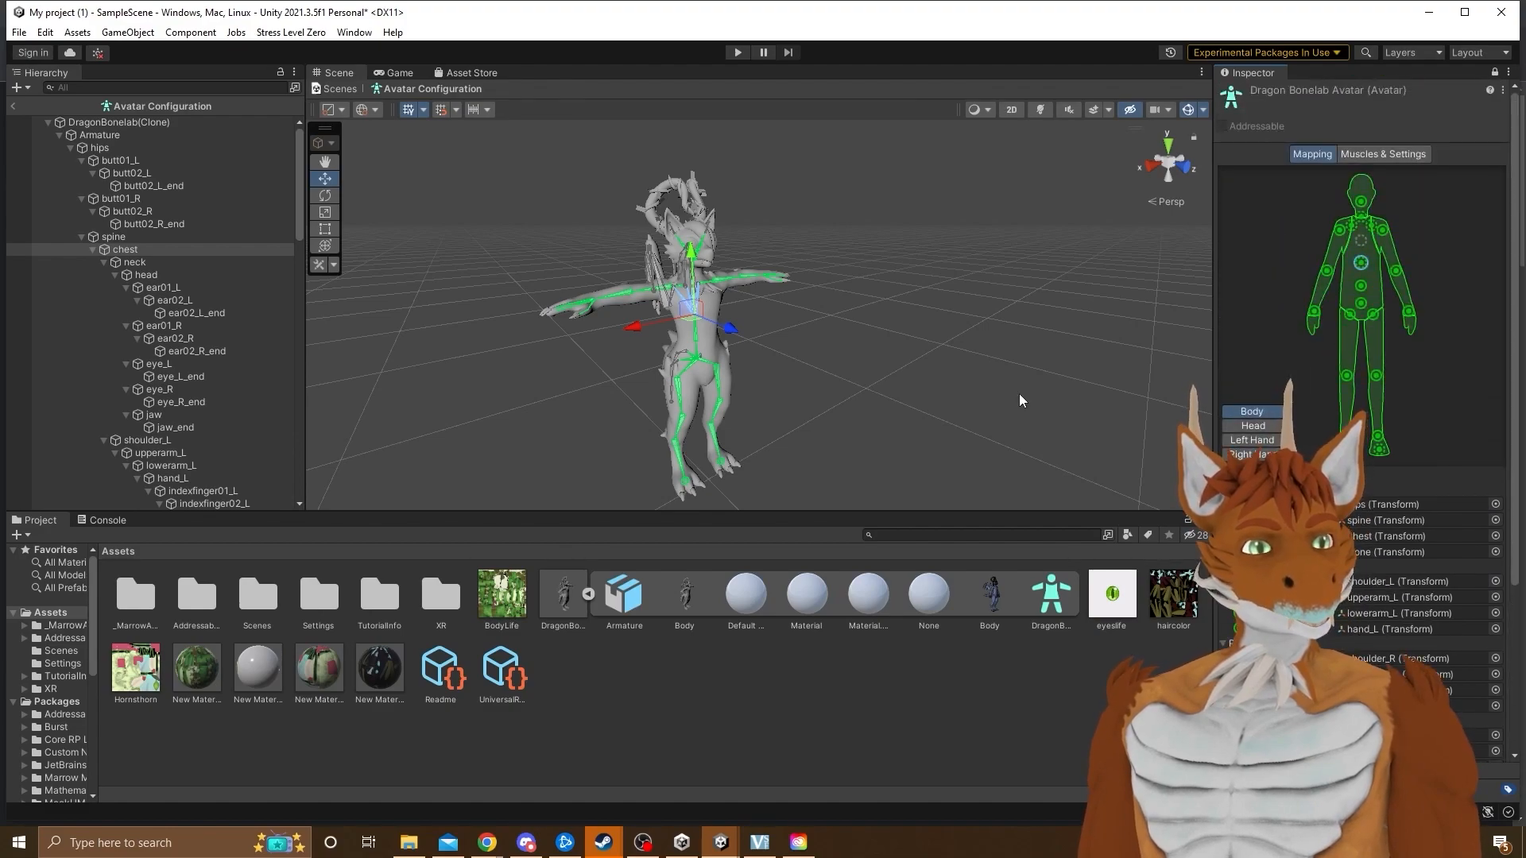
pyautogui.moveTo(801, 333); pyautogui.dragTo(900, 268, button='middle')
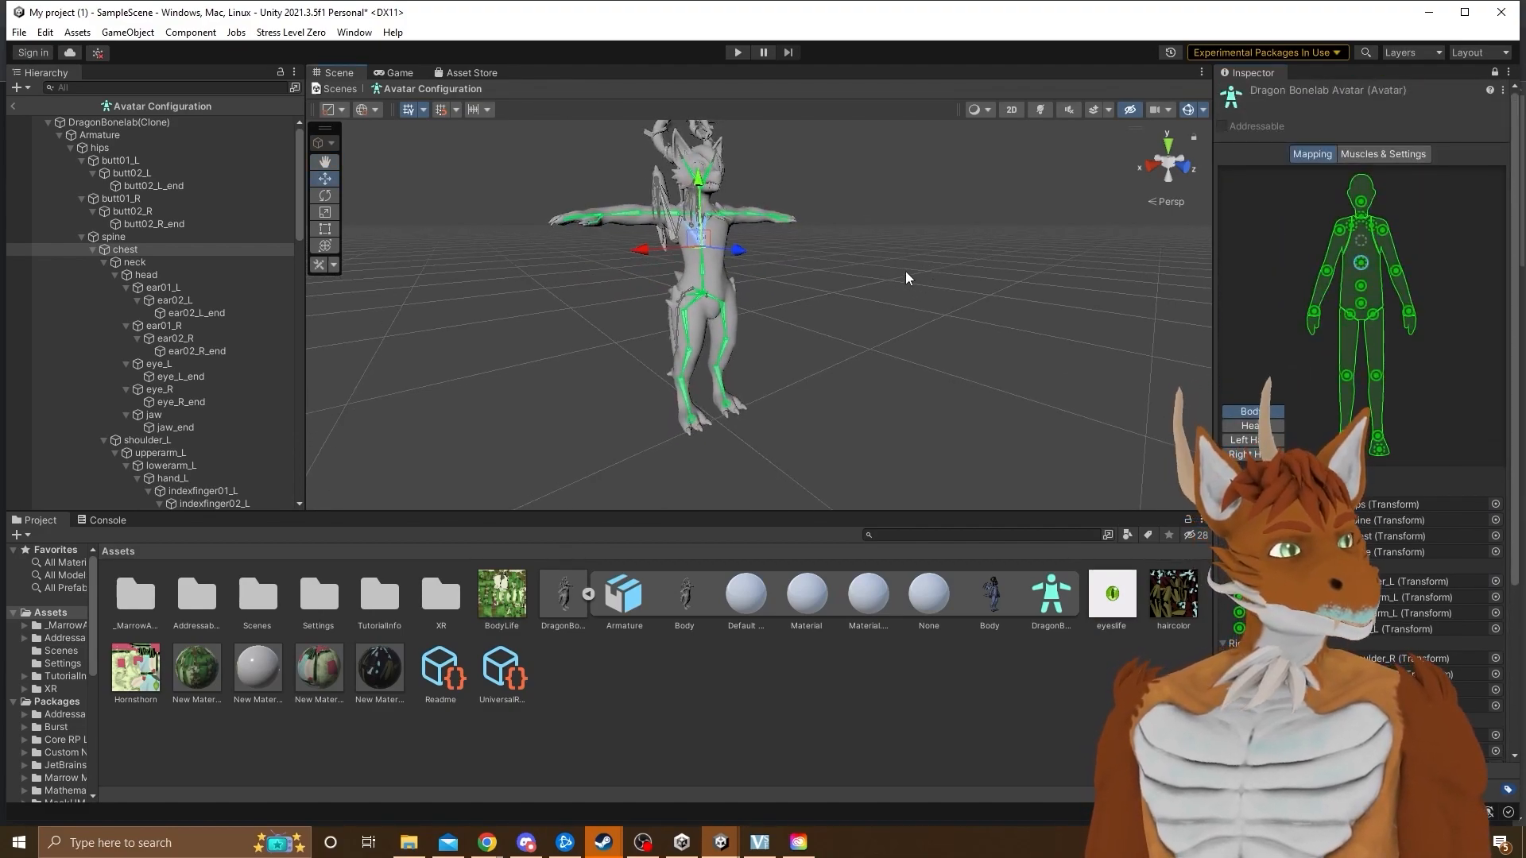
# Clear the Left Eye, Right Eye and Jaw bones from the head mapping, apply, and finish the avatar configuration
pyautogui.click(1249, 427)
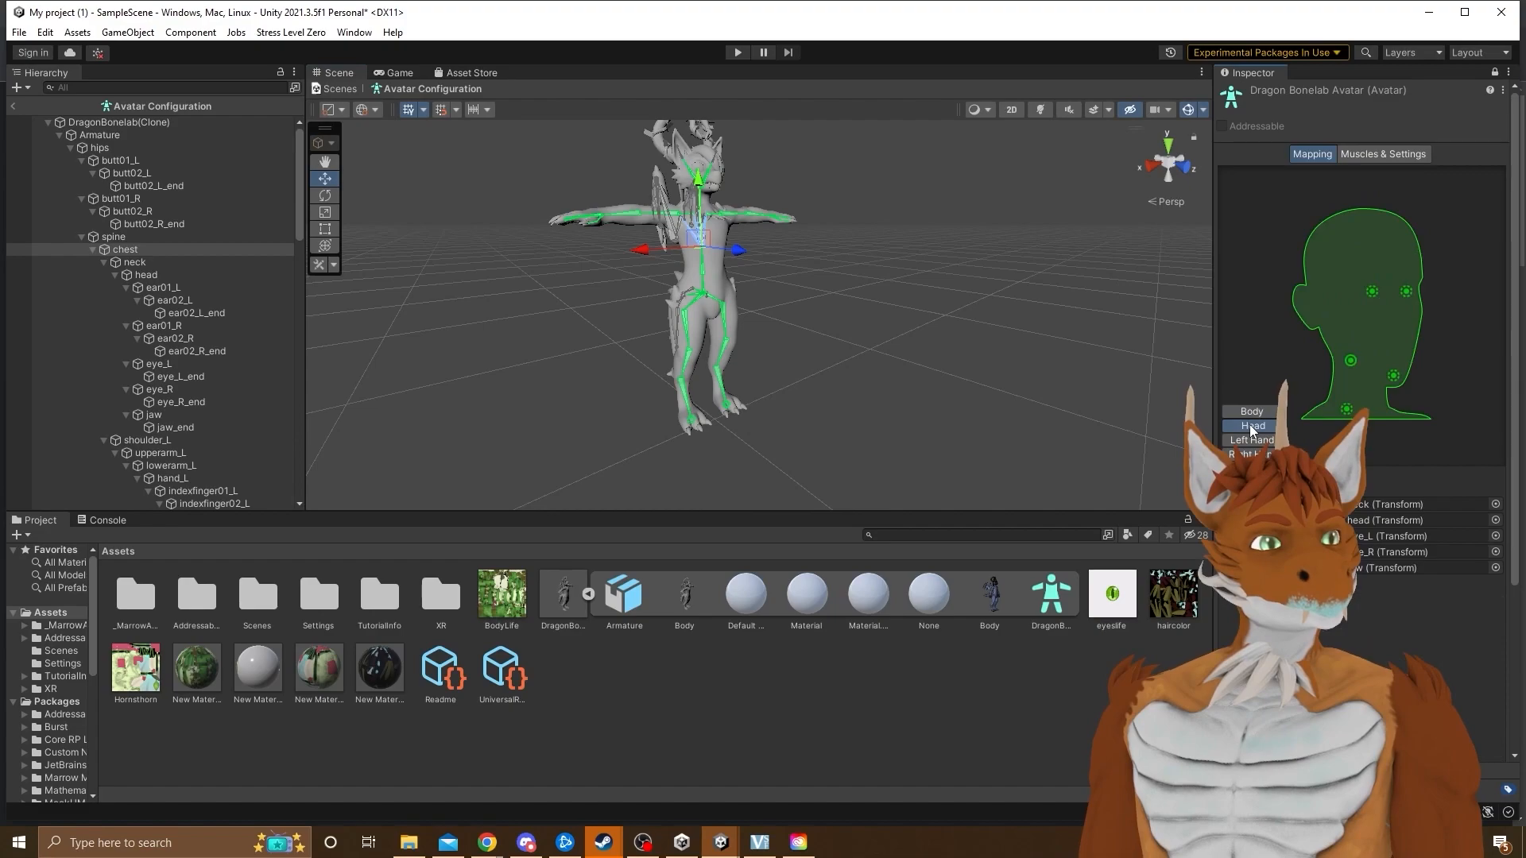
pyautogui.click(1373, 539)
pyautogui.click(1382, 553)
pyautogui.click(1383, 568)
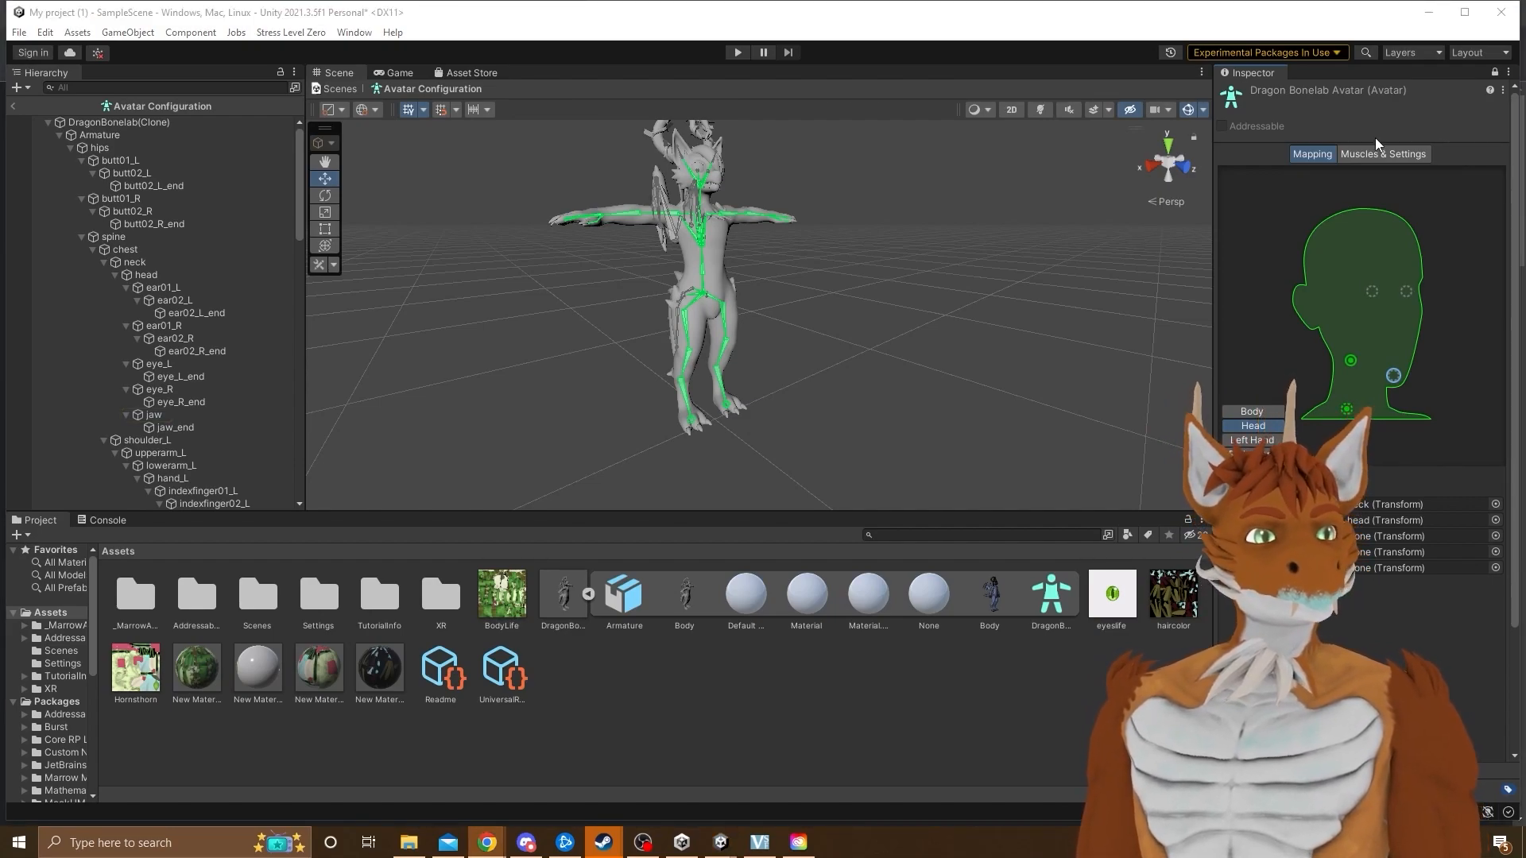
pyautogui.scroll(-3, 1397, 612)
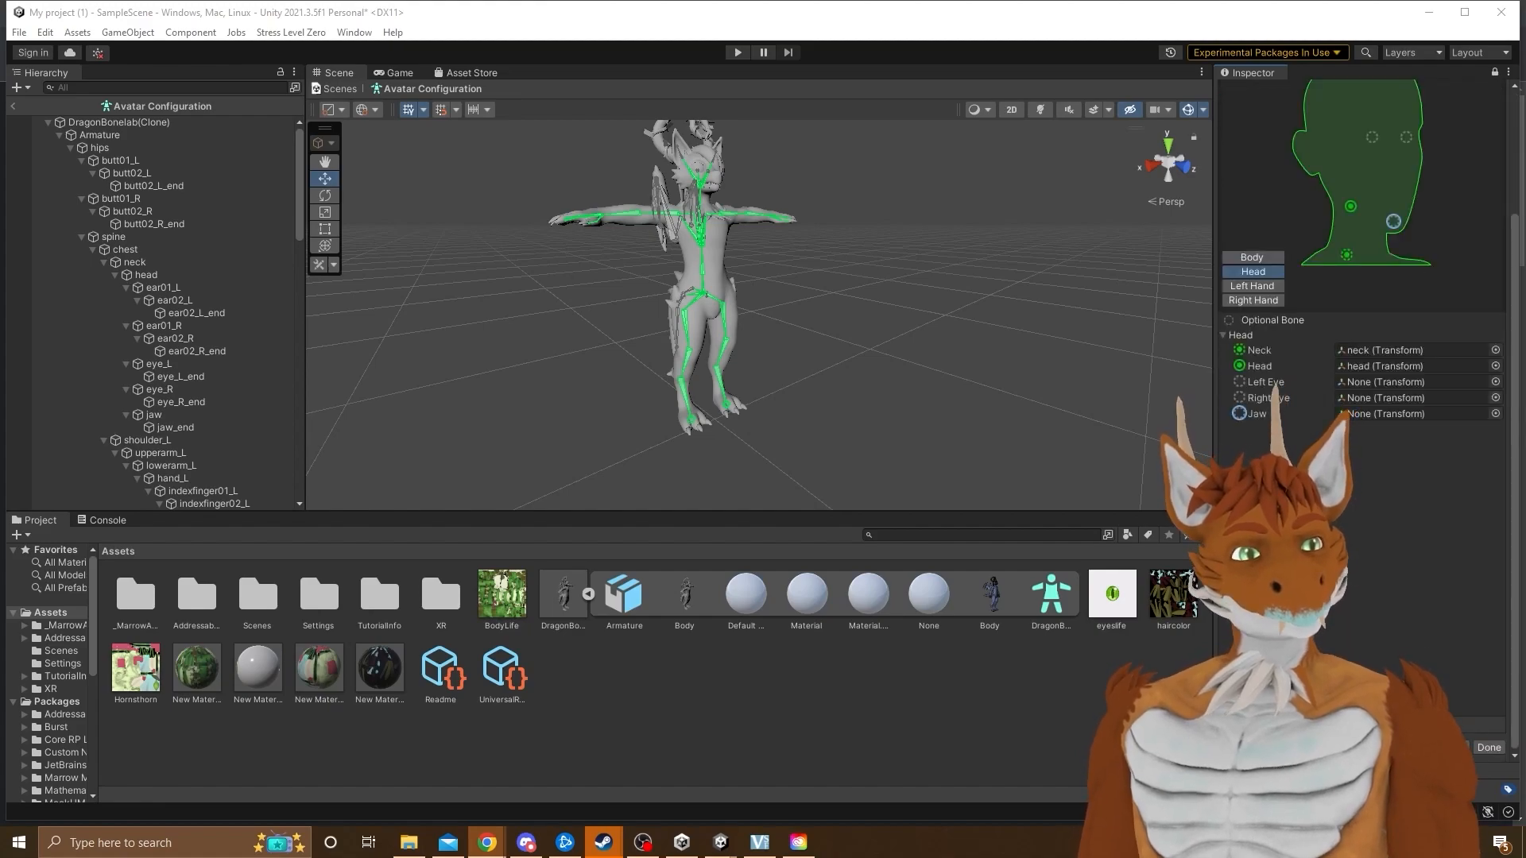
pyautogui.click(1451, 747)
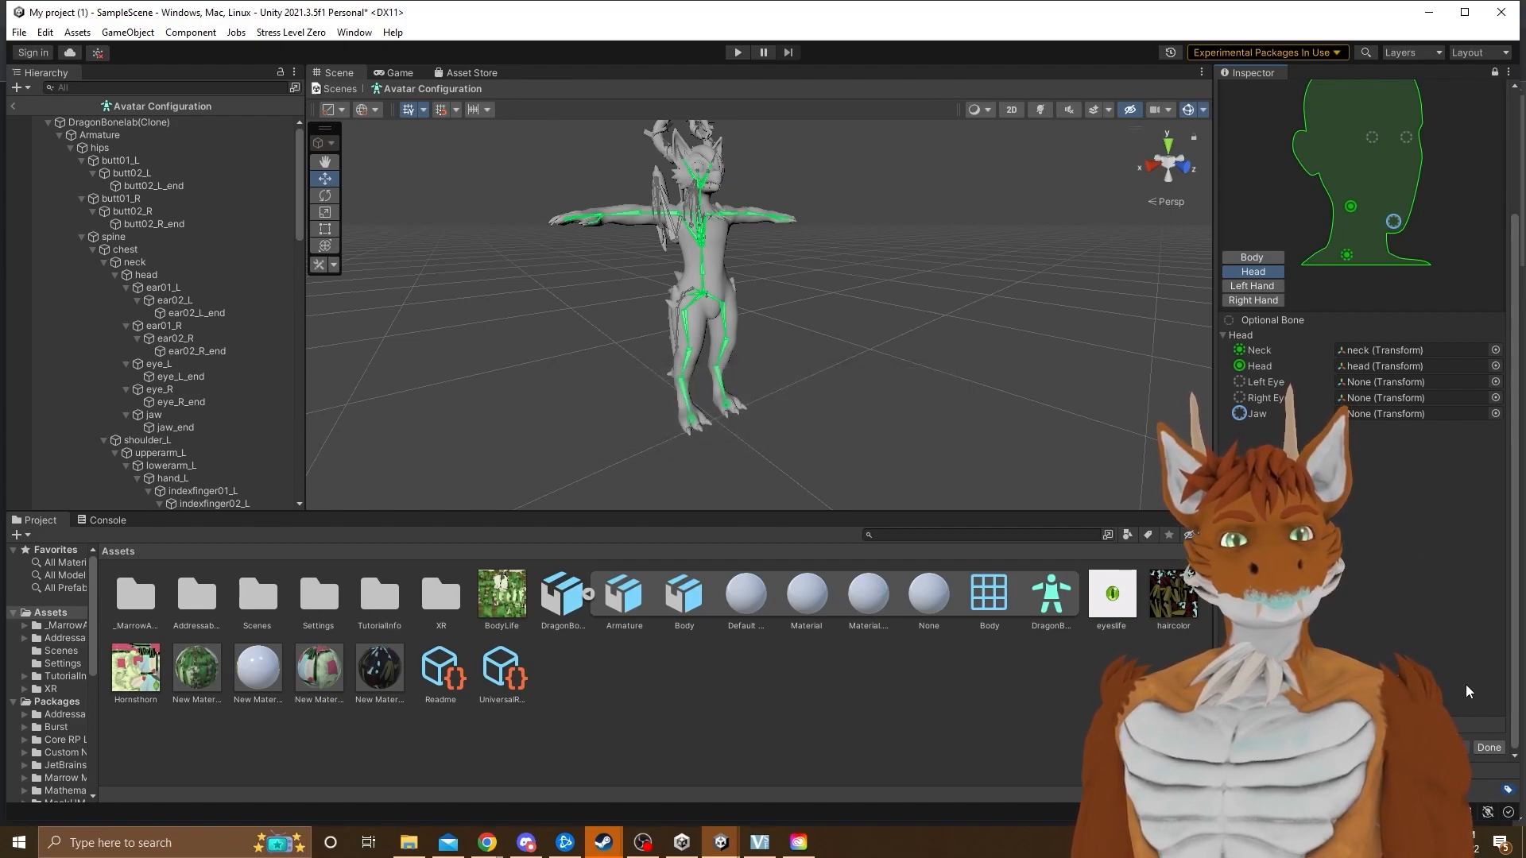
pyautogui.click(1491, 749)
# Set the DragonBonelab model's material location to Use External Materials (Legacy) and apply the import settings
pyautogui.click(1424, 157)
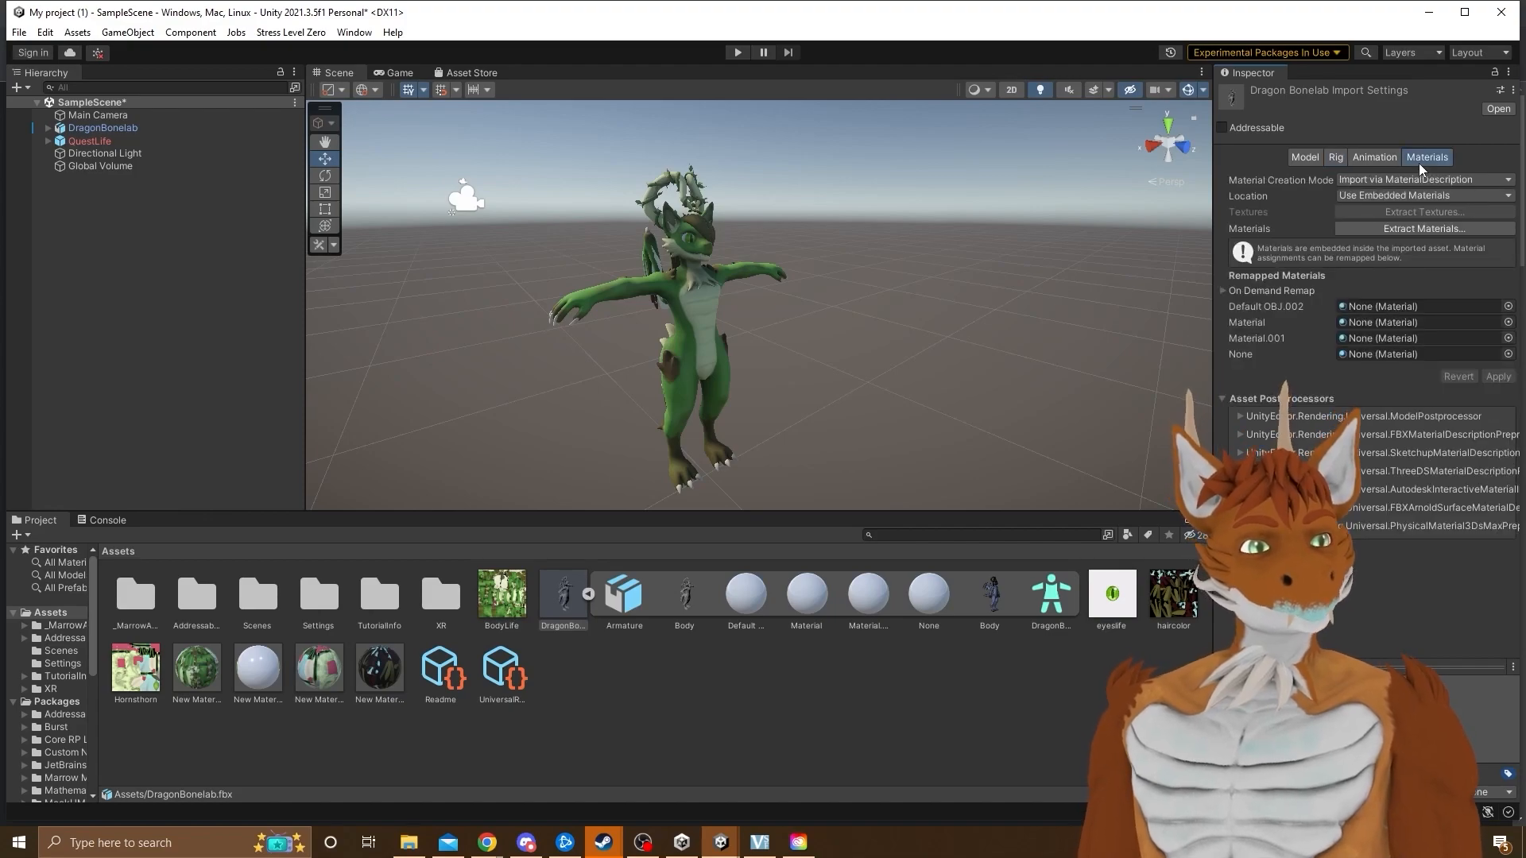
pyautogui.click(1421, 196)
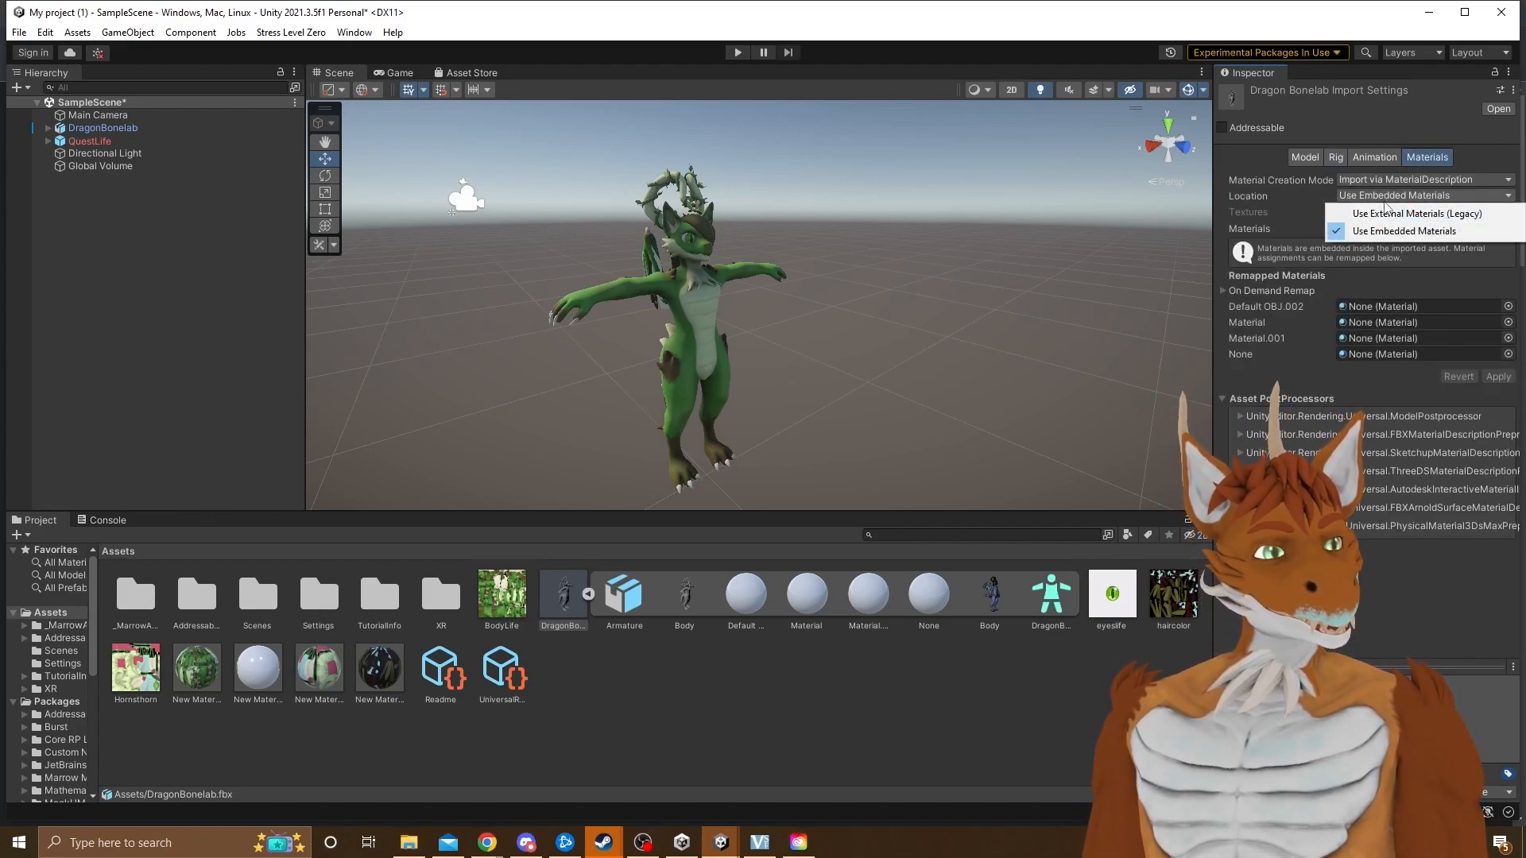
pyautogui.click(1411, 214)
pyautogui.click(1498, 305)
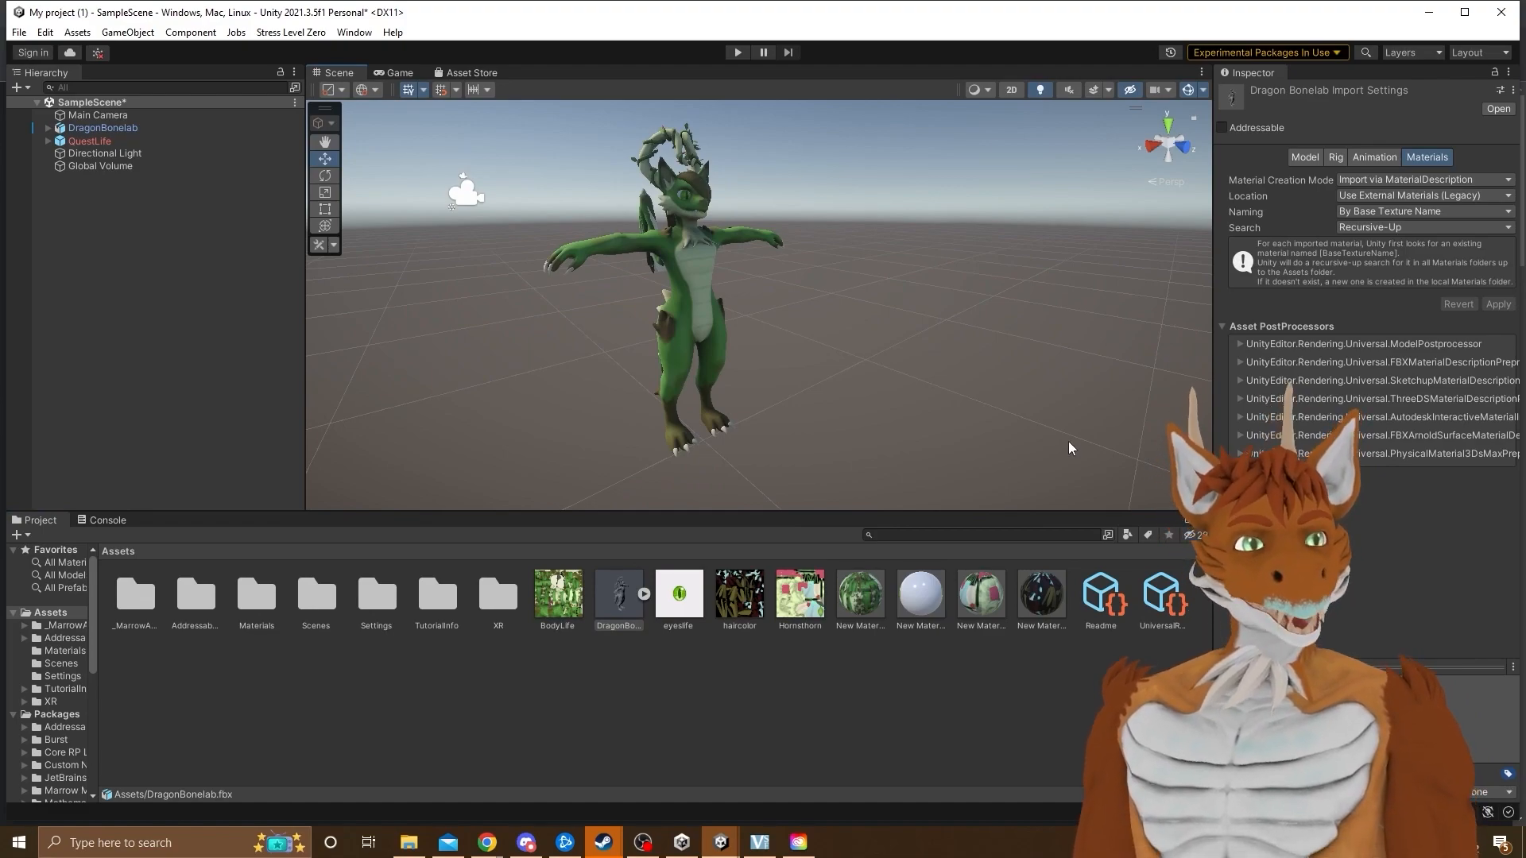
# Set the Smoothness of New Material 1, the green body material, to 0.29 and inspect the surface settings of New Material 2
pyautogui.click(906, 588)
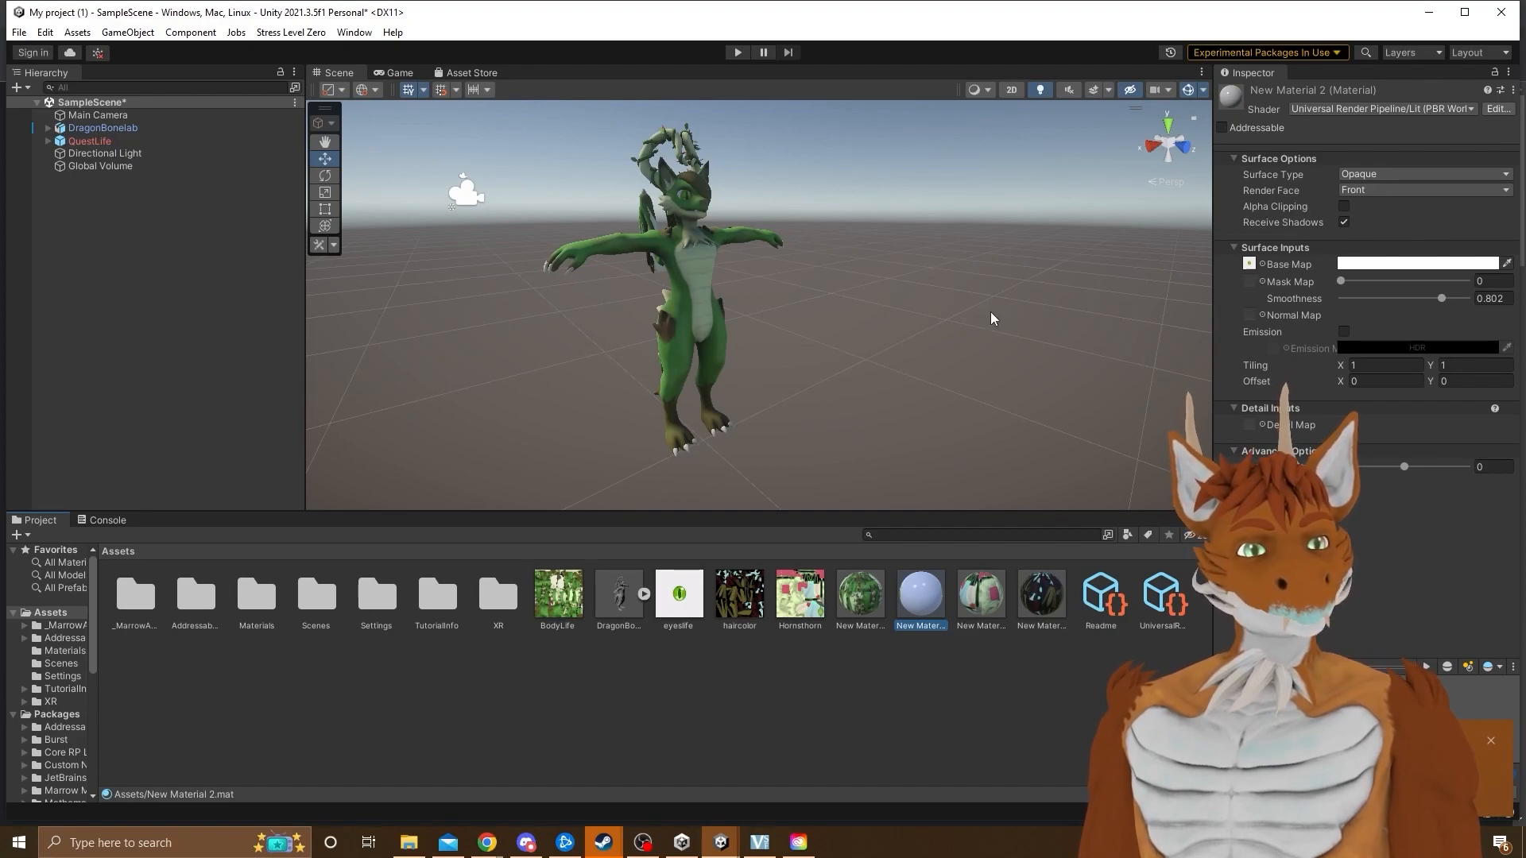
pyautogui.click(853, 595)
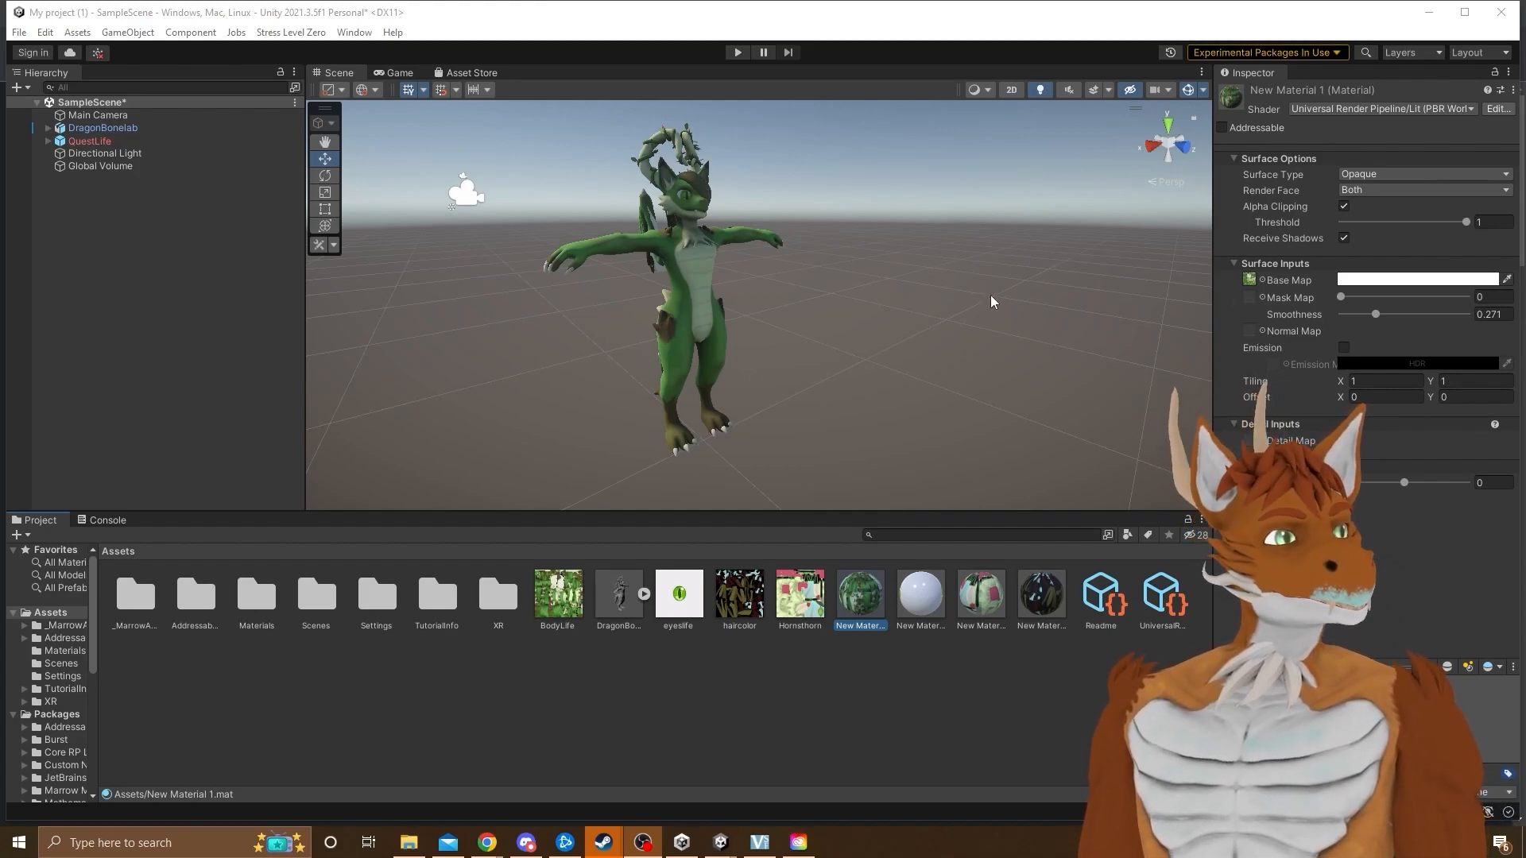
pyautogui.moveTo(1375, 314)
pyautogui.mouseDown()
pyautogui.moveTo(1470, 322)
pyautogui.moveTo(1379, 313)
pyautogui.mouseUp()
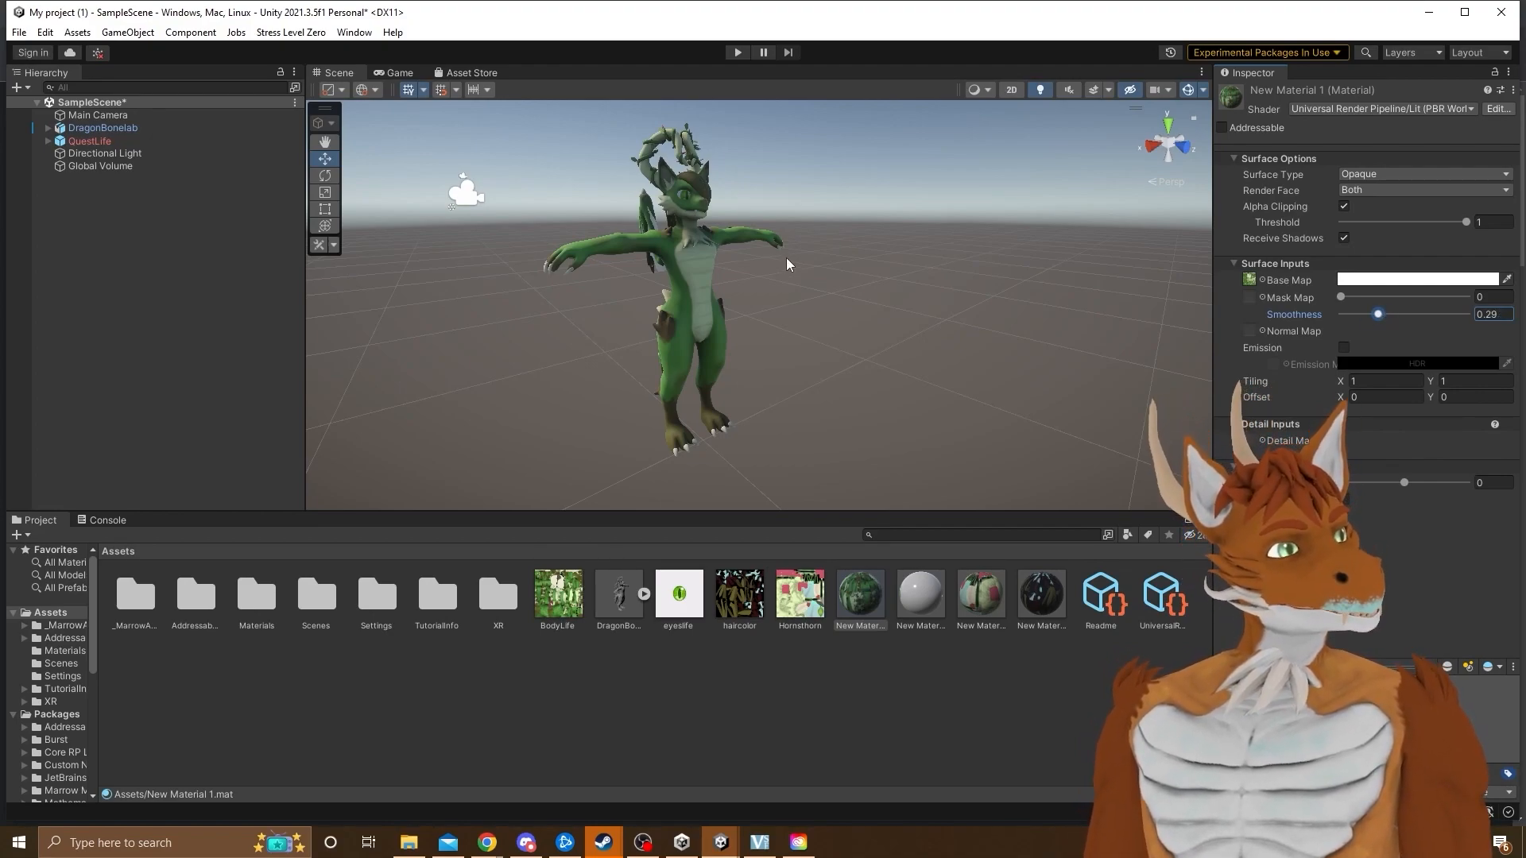
pyautogui.moveTo(824, 286); pyautogui.dragTo(852, 332, button='middle')
pyautogui.click(886, 308)
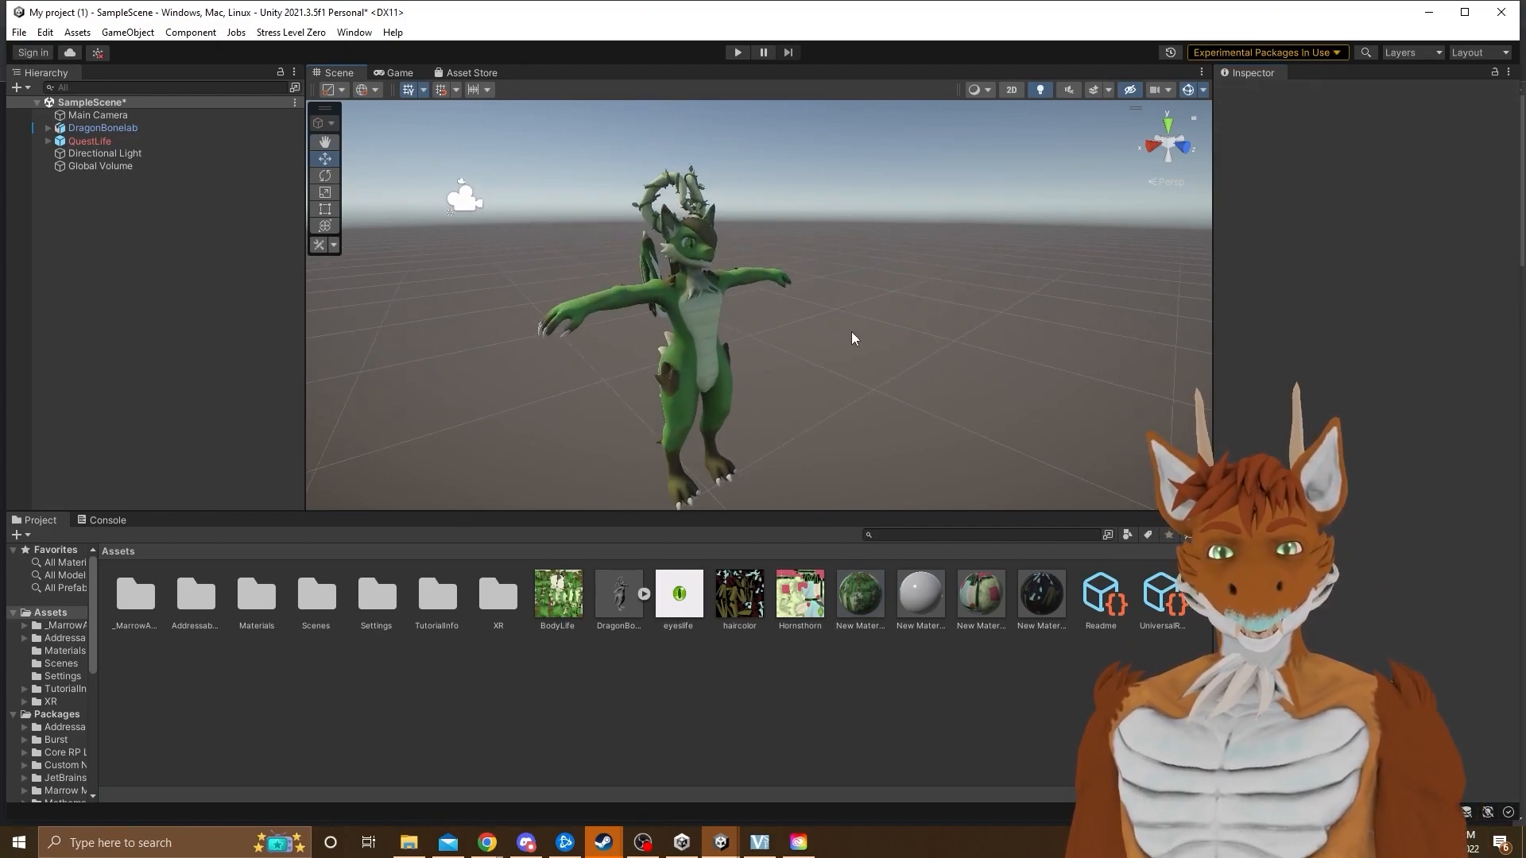
pyautogui.scroll(5, 844, 328)
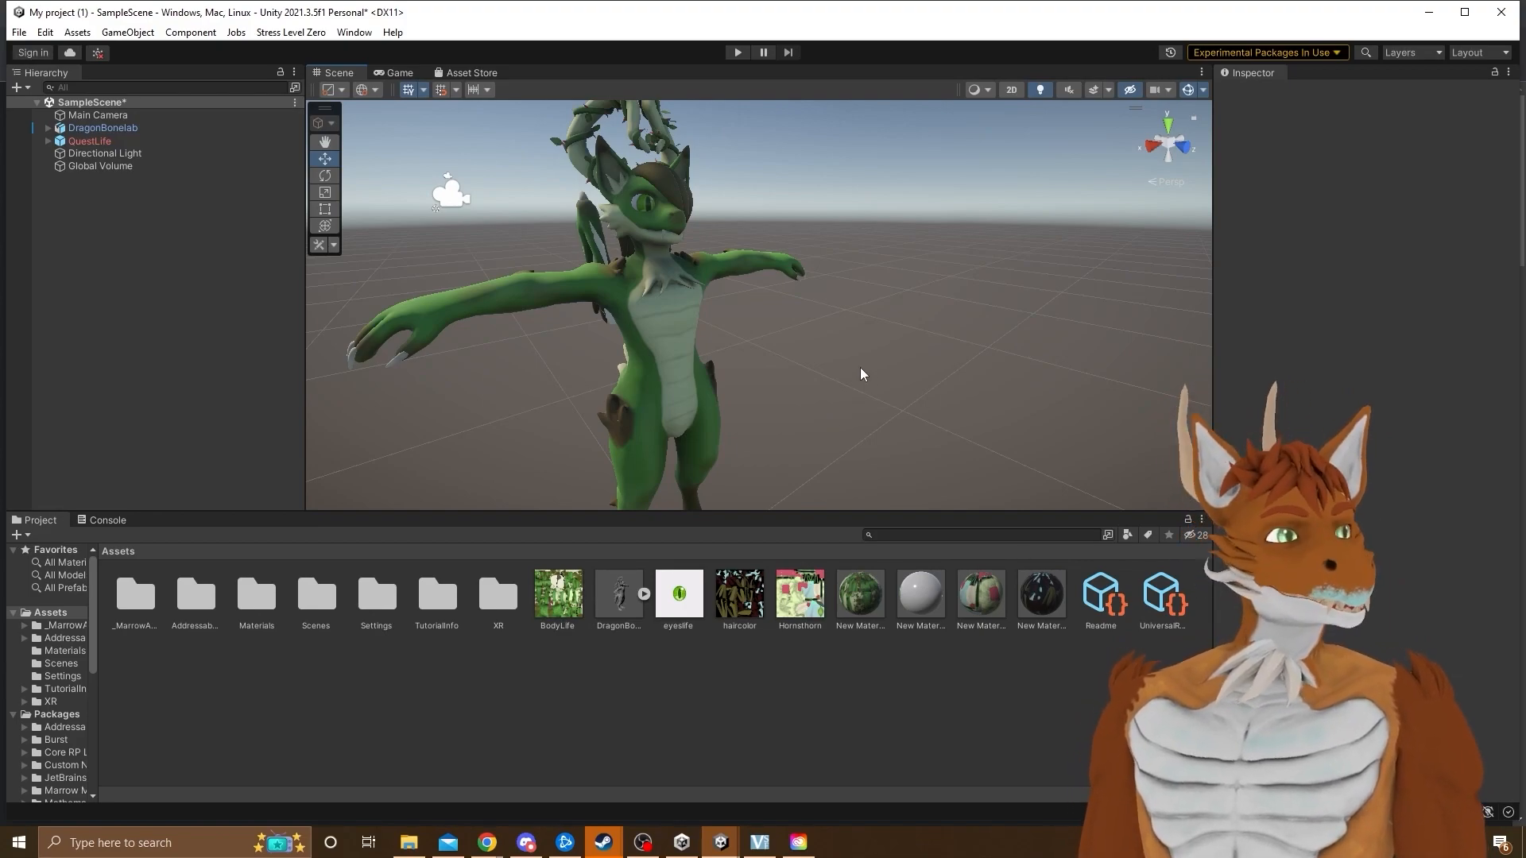
pyautogui.moveTo(812, 347); pyautogui.dragTo(835, 340, button='middle')
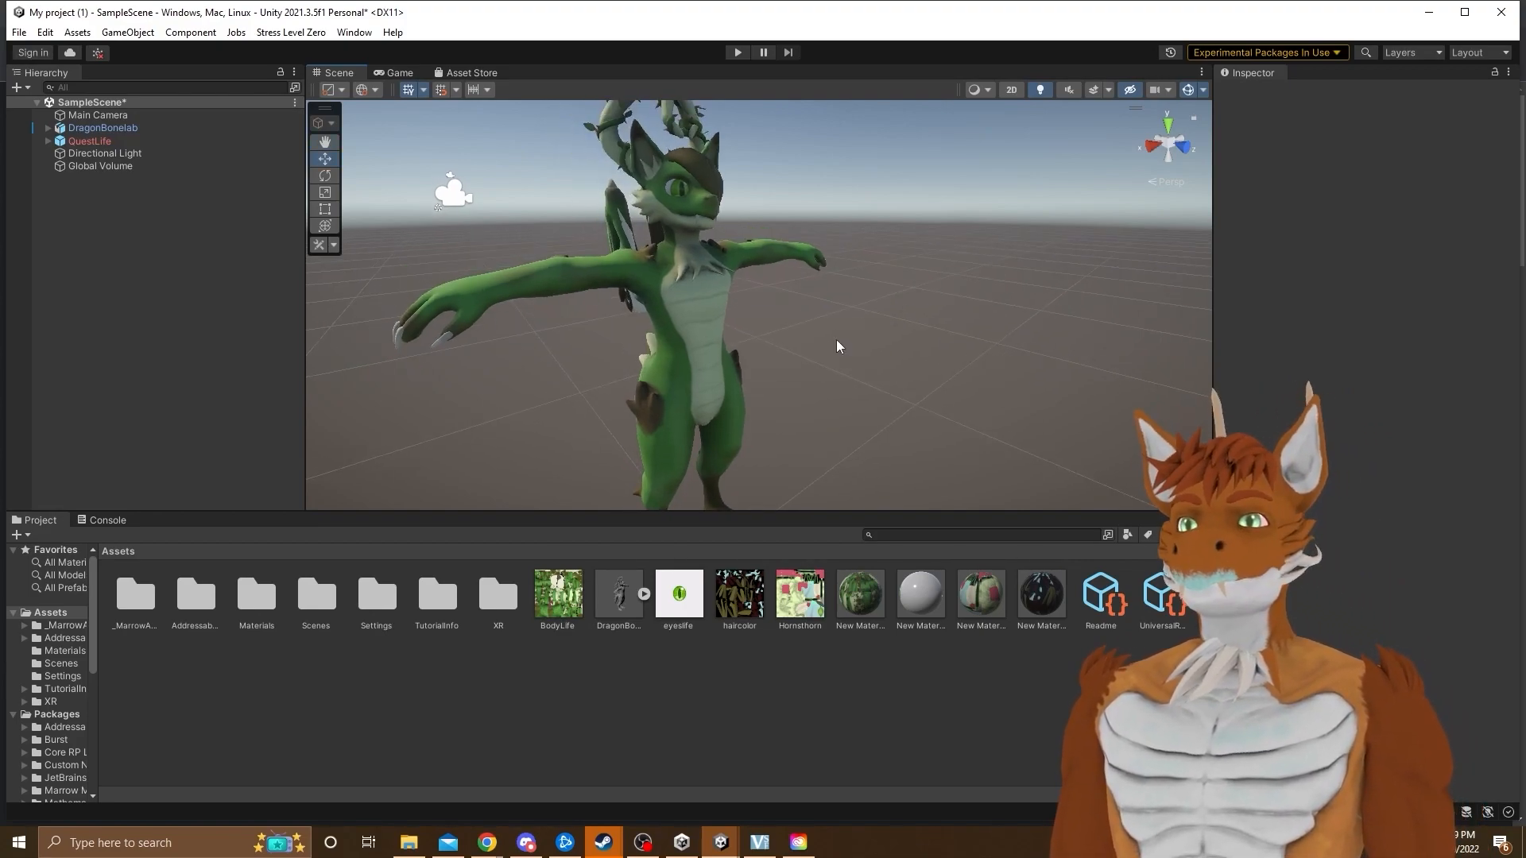
pyautogui.click(905, 602)
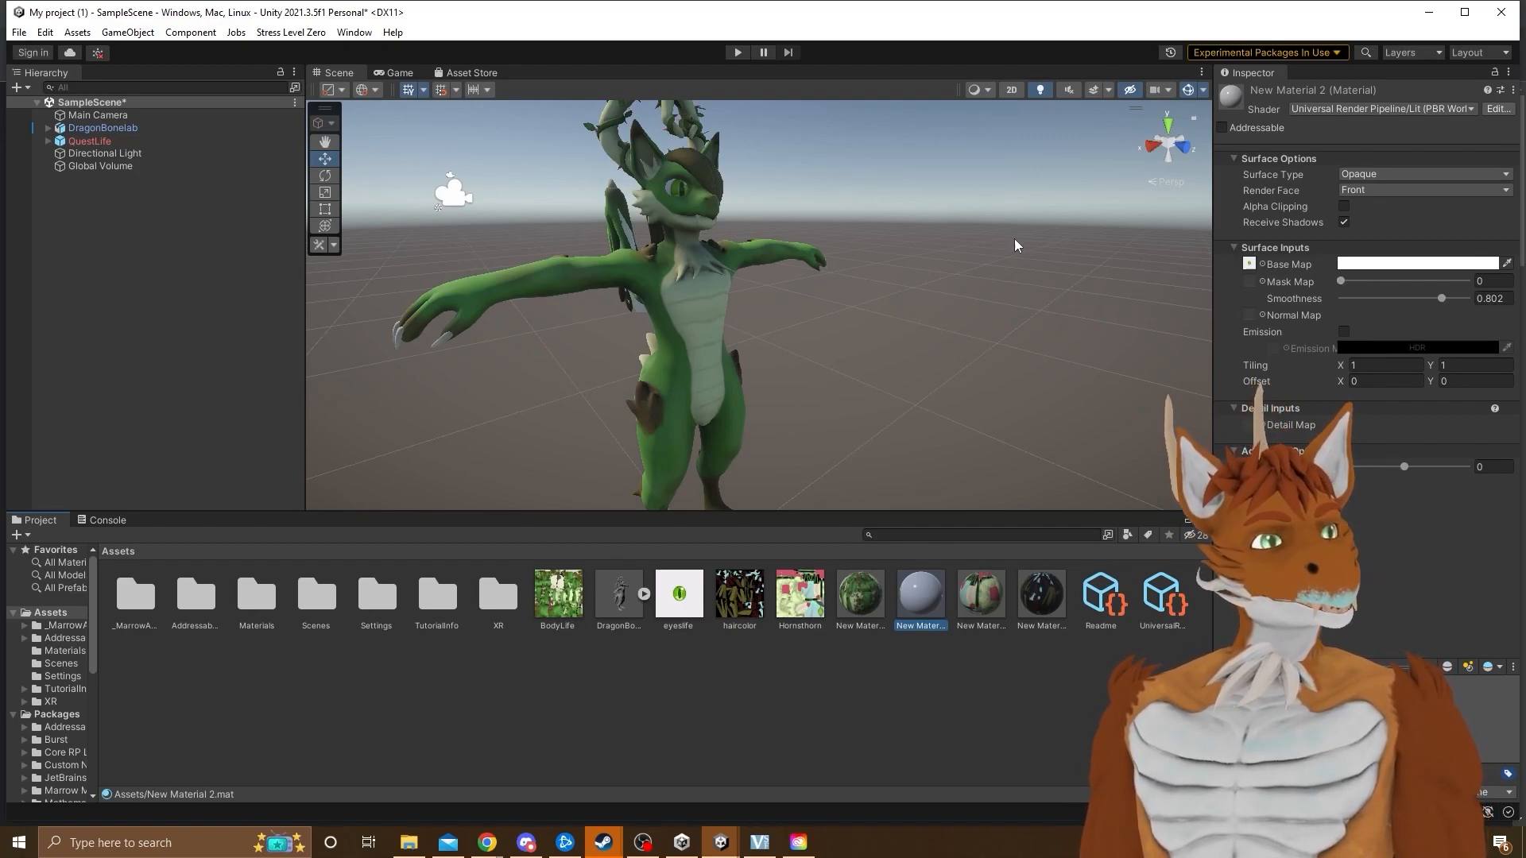
pyautogui.moveTo(1061, 249); pyautogui.dragTo(1071, 270, button='middle')
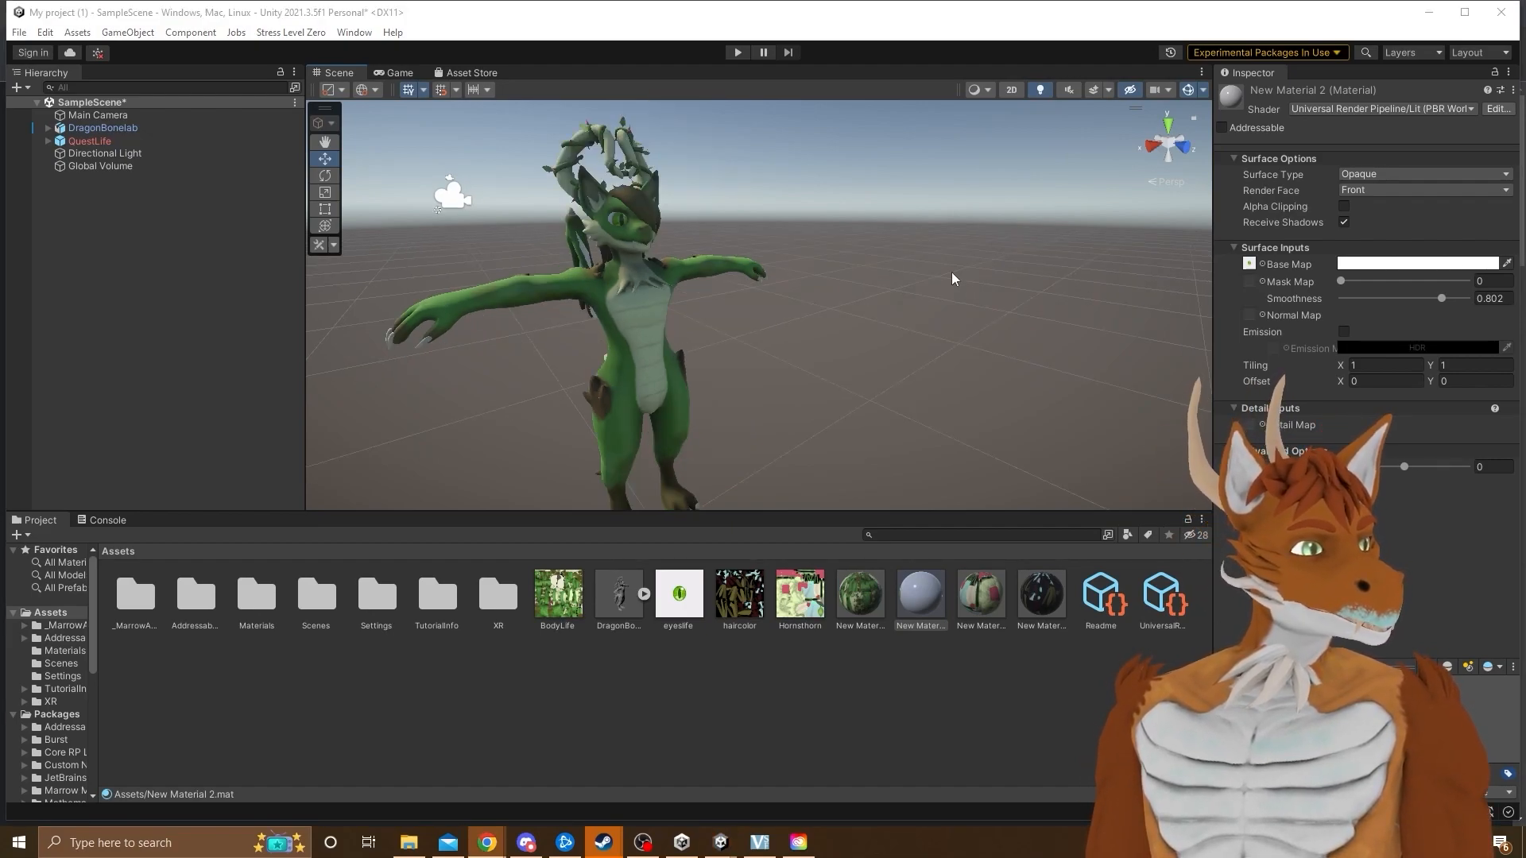
# Create a prefab in the Assets folder from the scene's DragonBonelab object and open it for editing
pyautogui.click(637, 283)
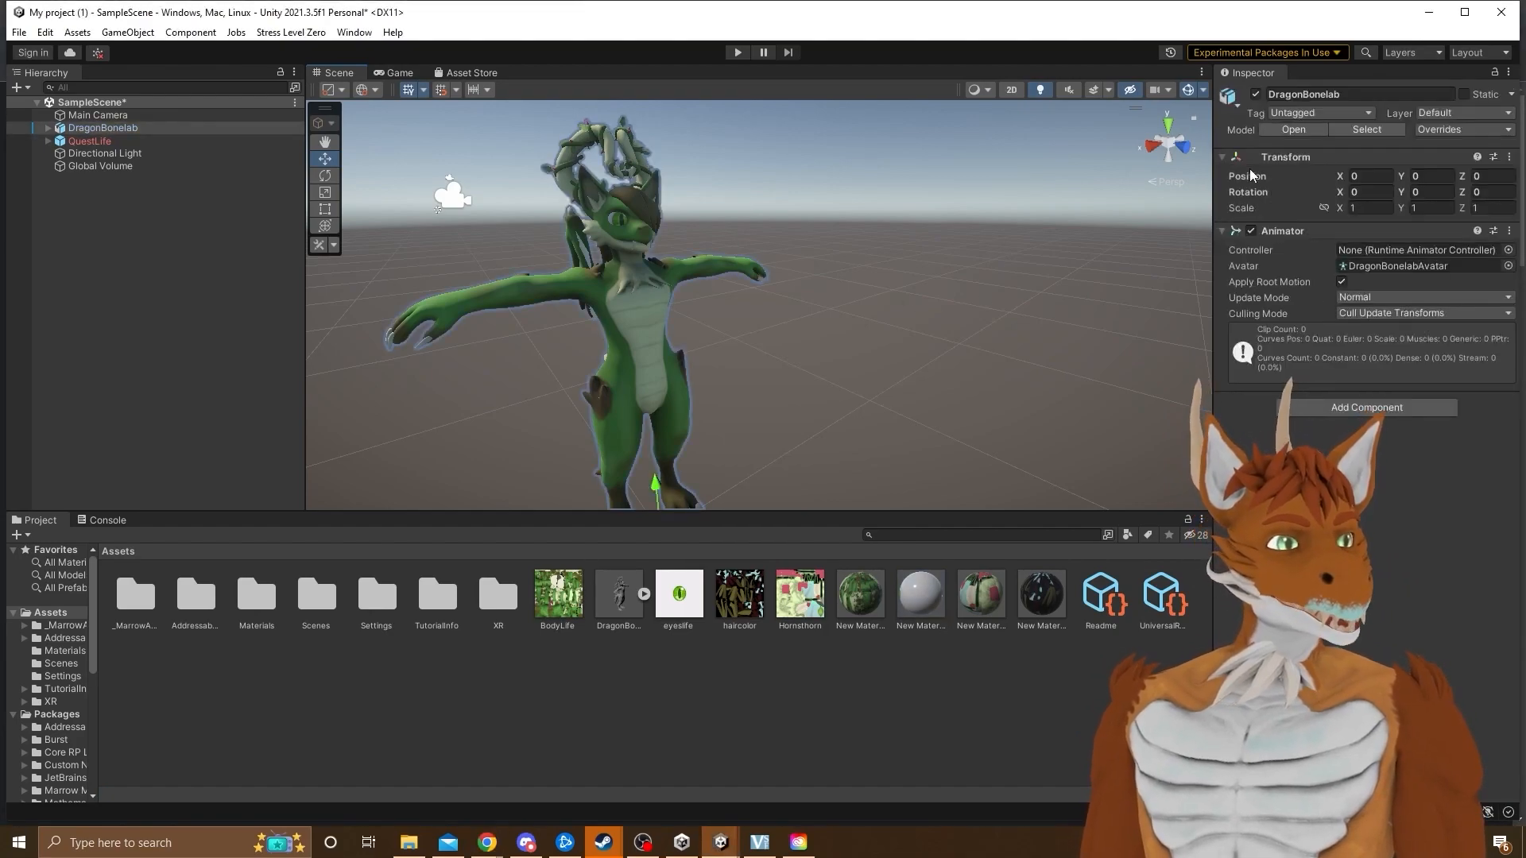
pyautogui.scroll(-5, 986, 262)
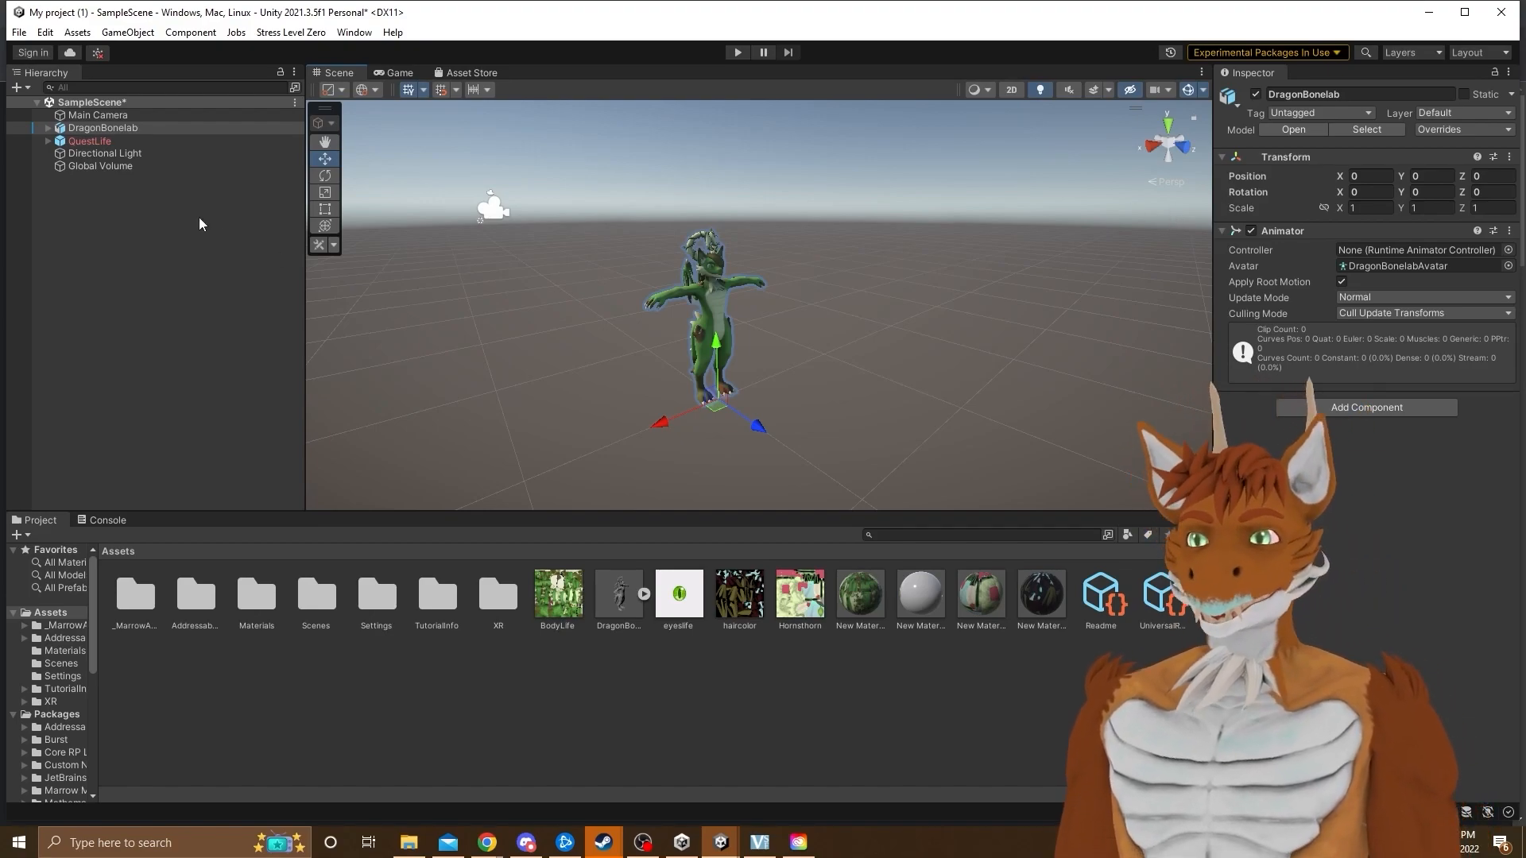
pyautogui.moveTo(135, 131); pyautogui.dragTo(646, 681)
pyautogui.click(728, 450)
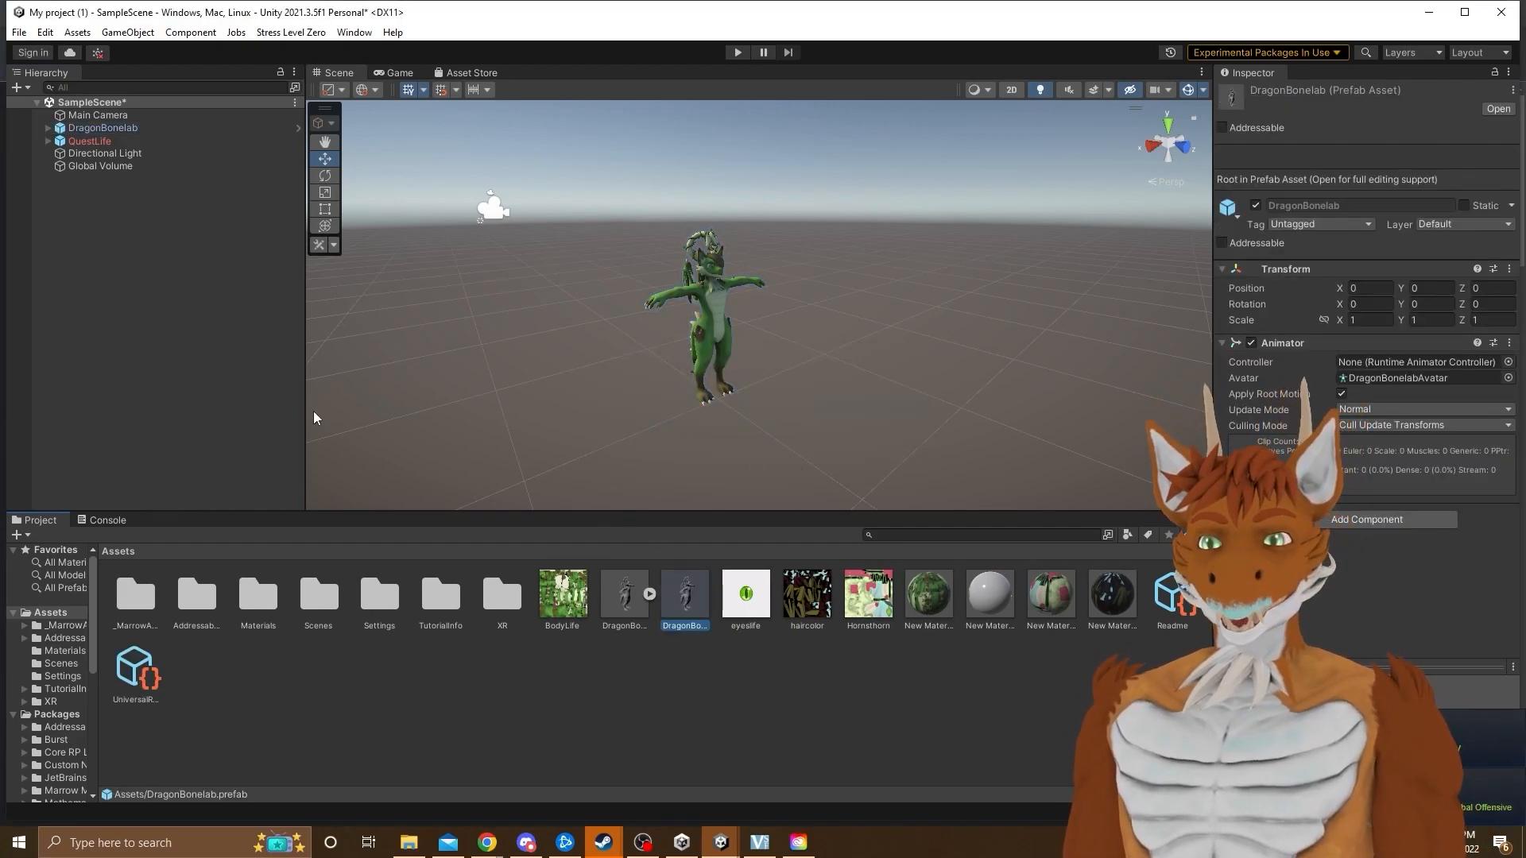
pyautogui.click(1497, 109)
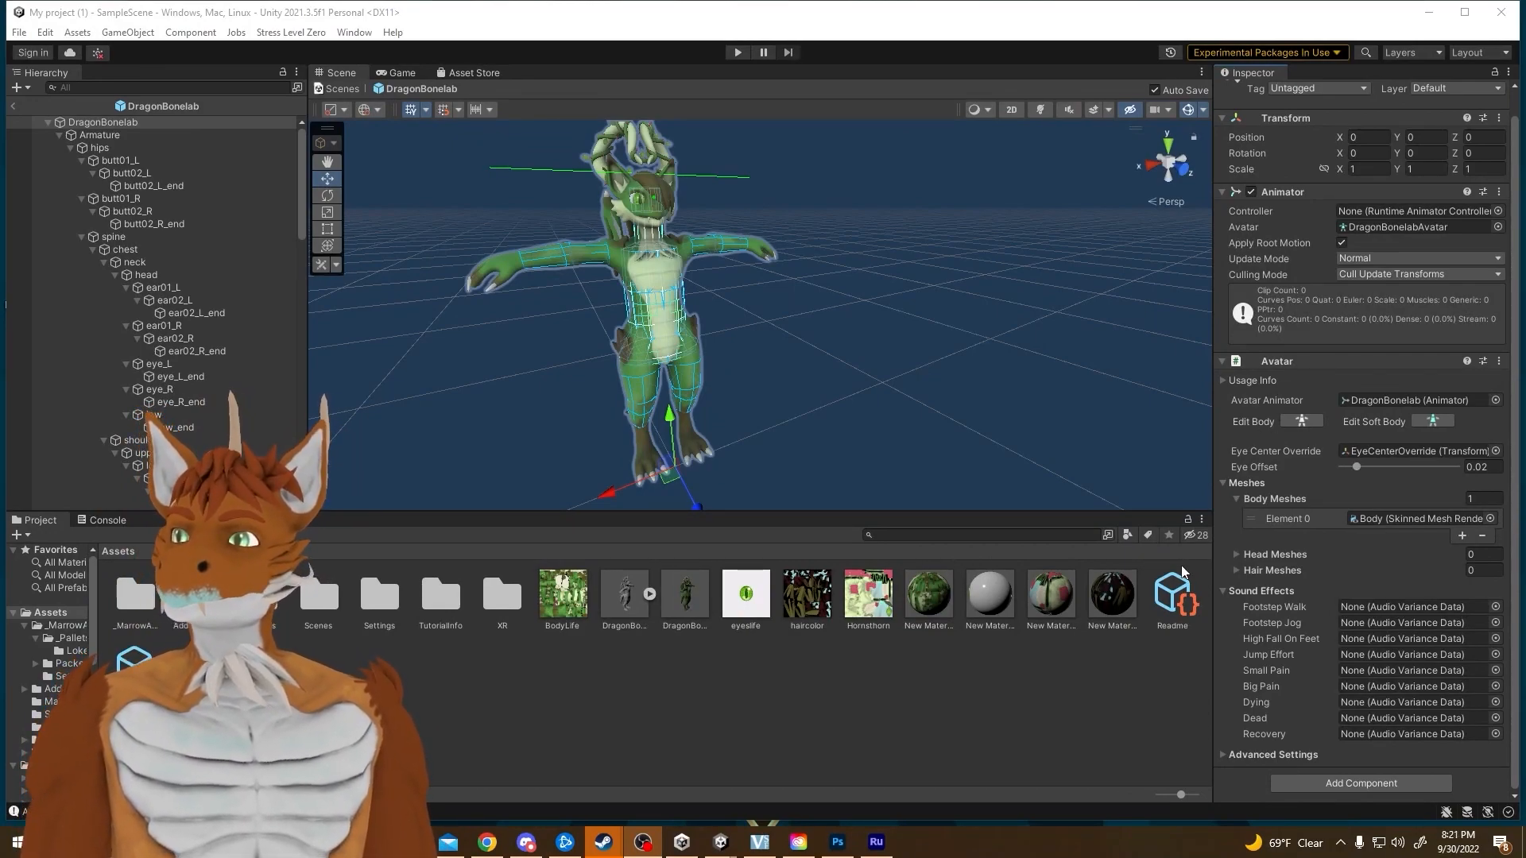
pyautogui.click(1329, 790)
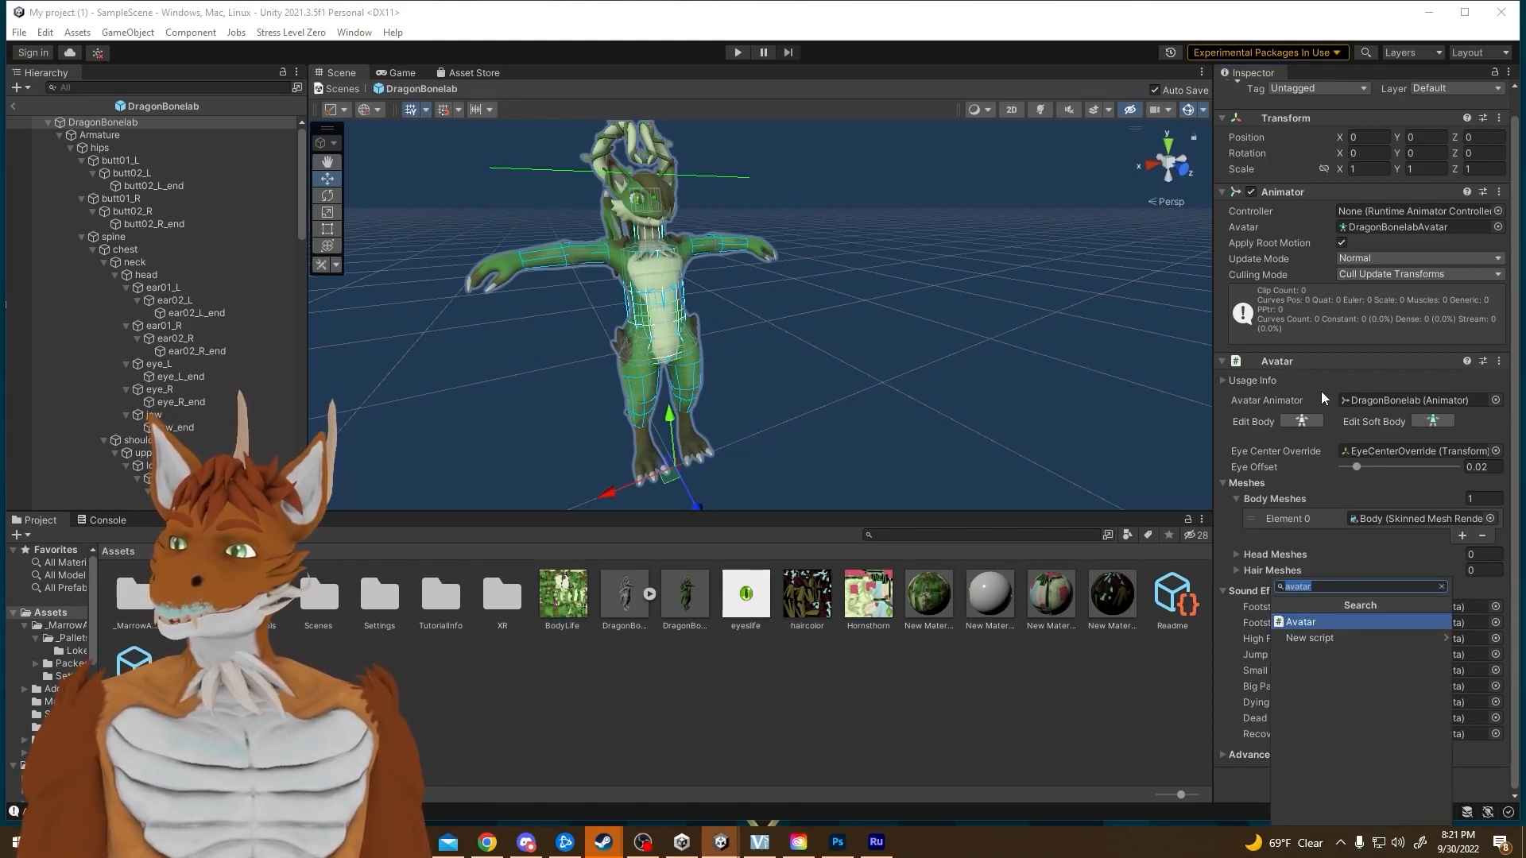
pyautogui.click(1337, 363)
pyautogui.click(1273, 389)
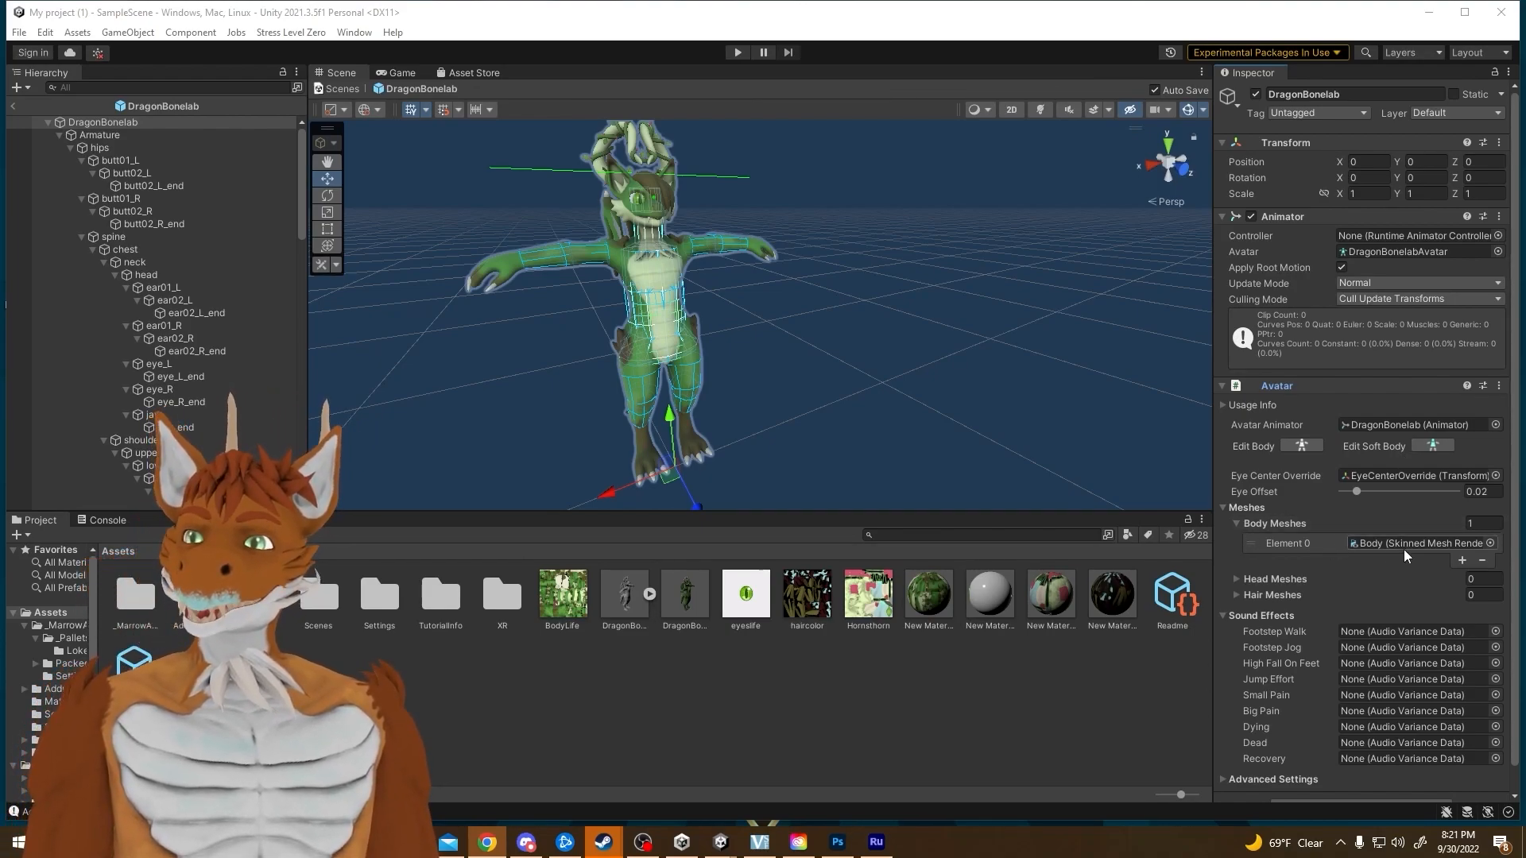
# Assign the Body skinned mesh renderer to Element 0 of the Avatar's Body Meshes and expand the Marrow Bones under Advanced Settings
pyautogui.click(1490, 543)
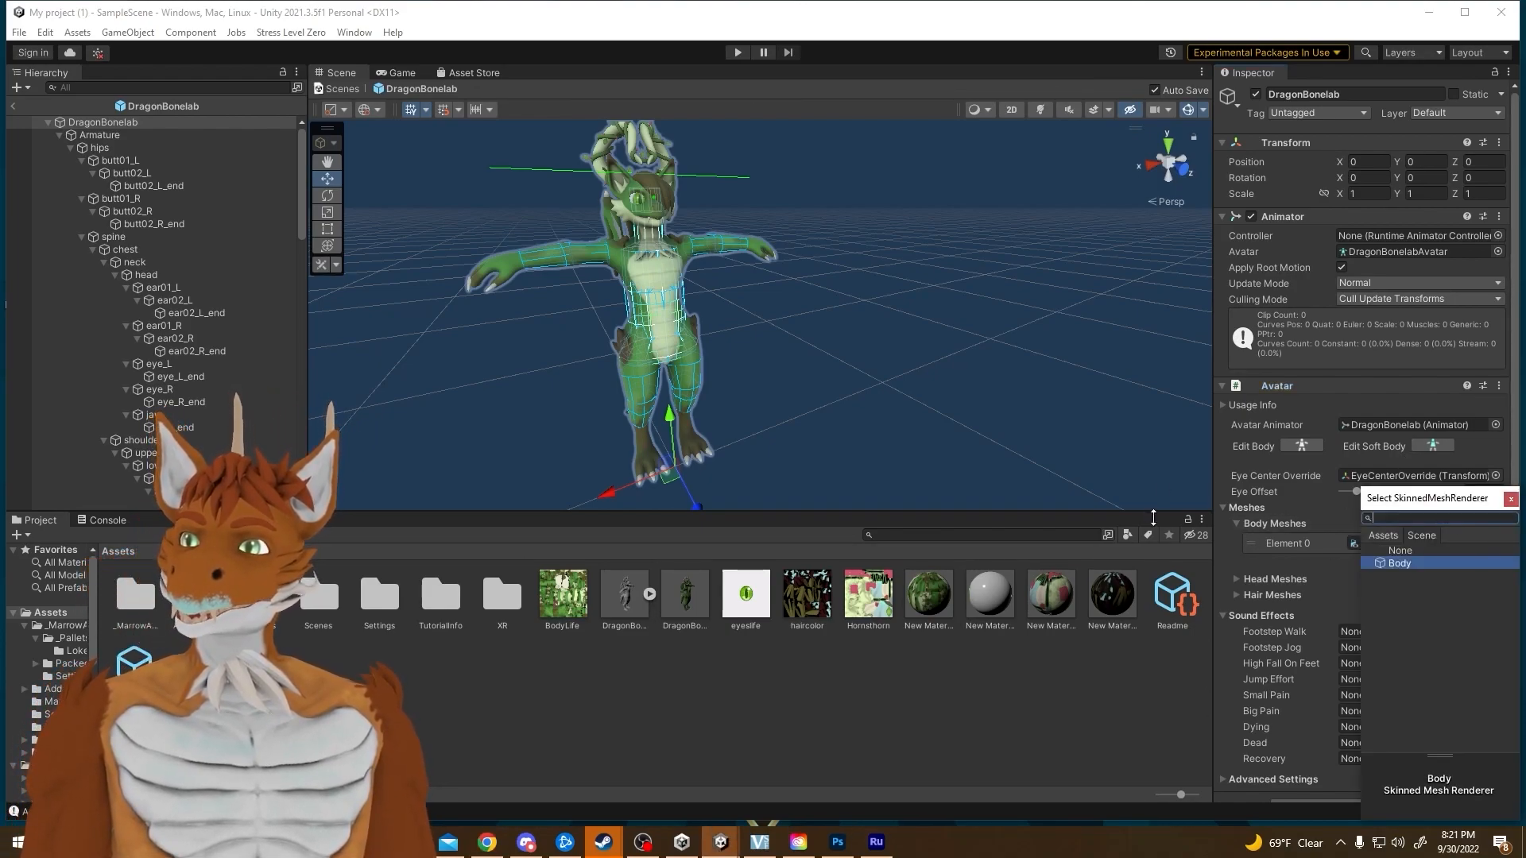
pyautogui.doubleClick(1400, 563)
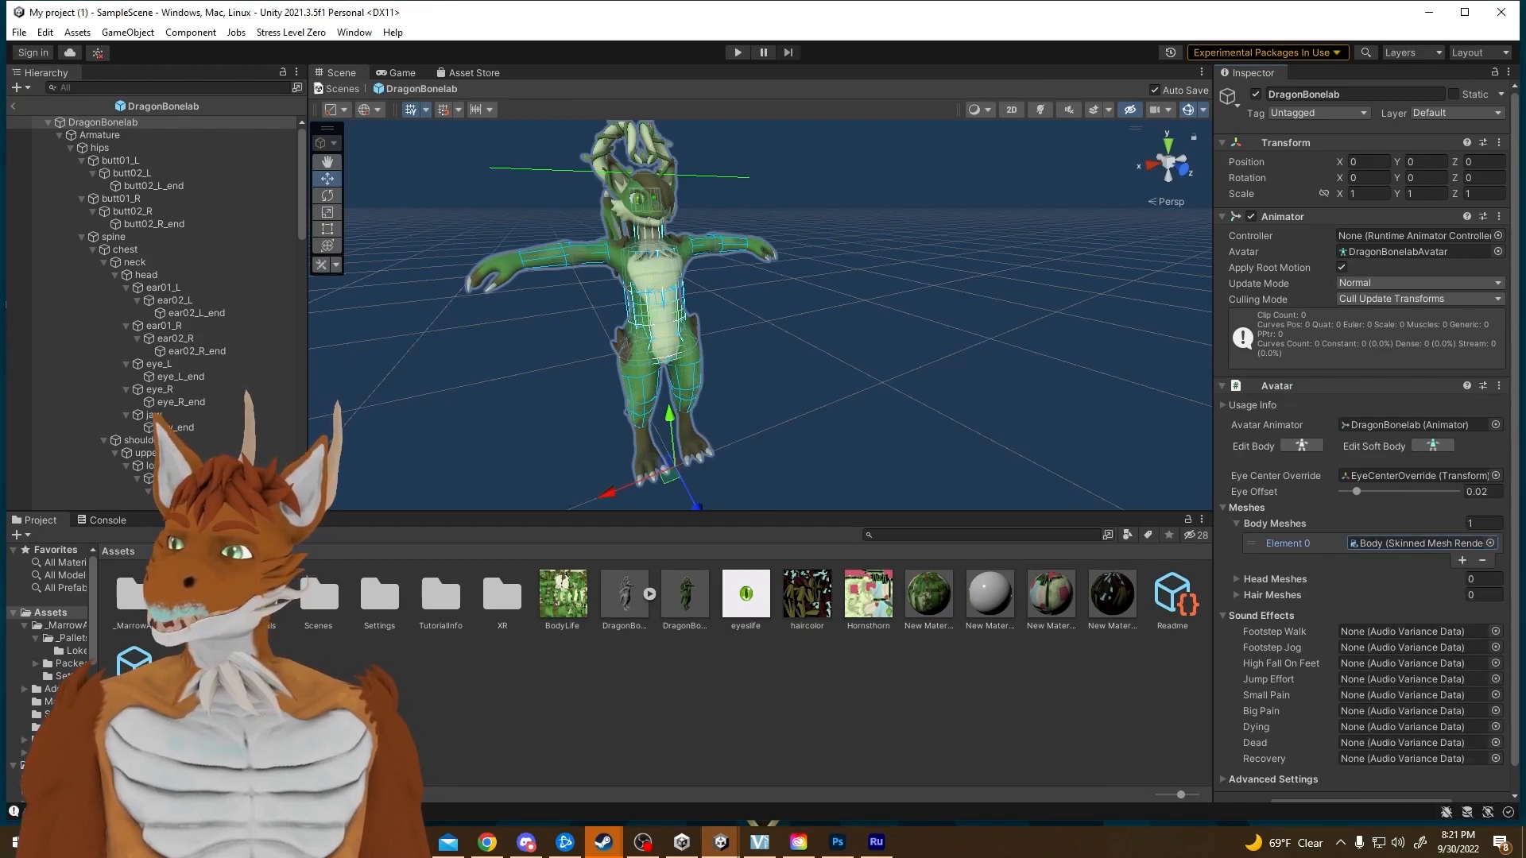
pyautogui.scroll(-1, 1313, 575)
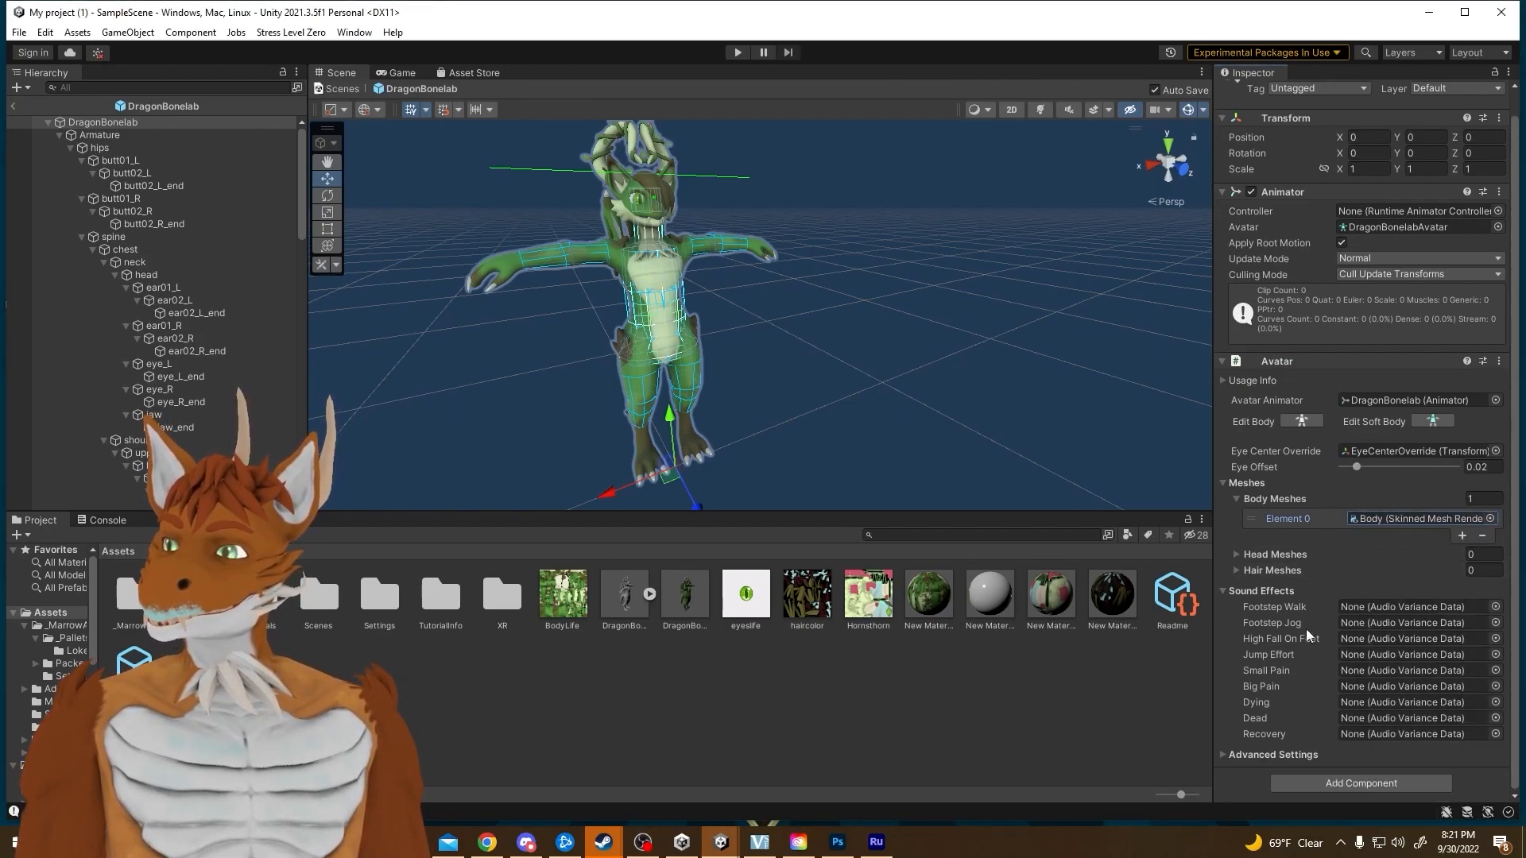
pyautogui.click(1227, 755)
pyautogui.click(1238, 680)
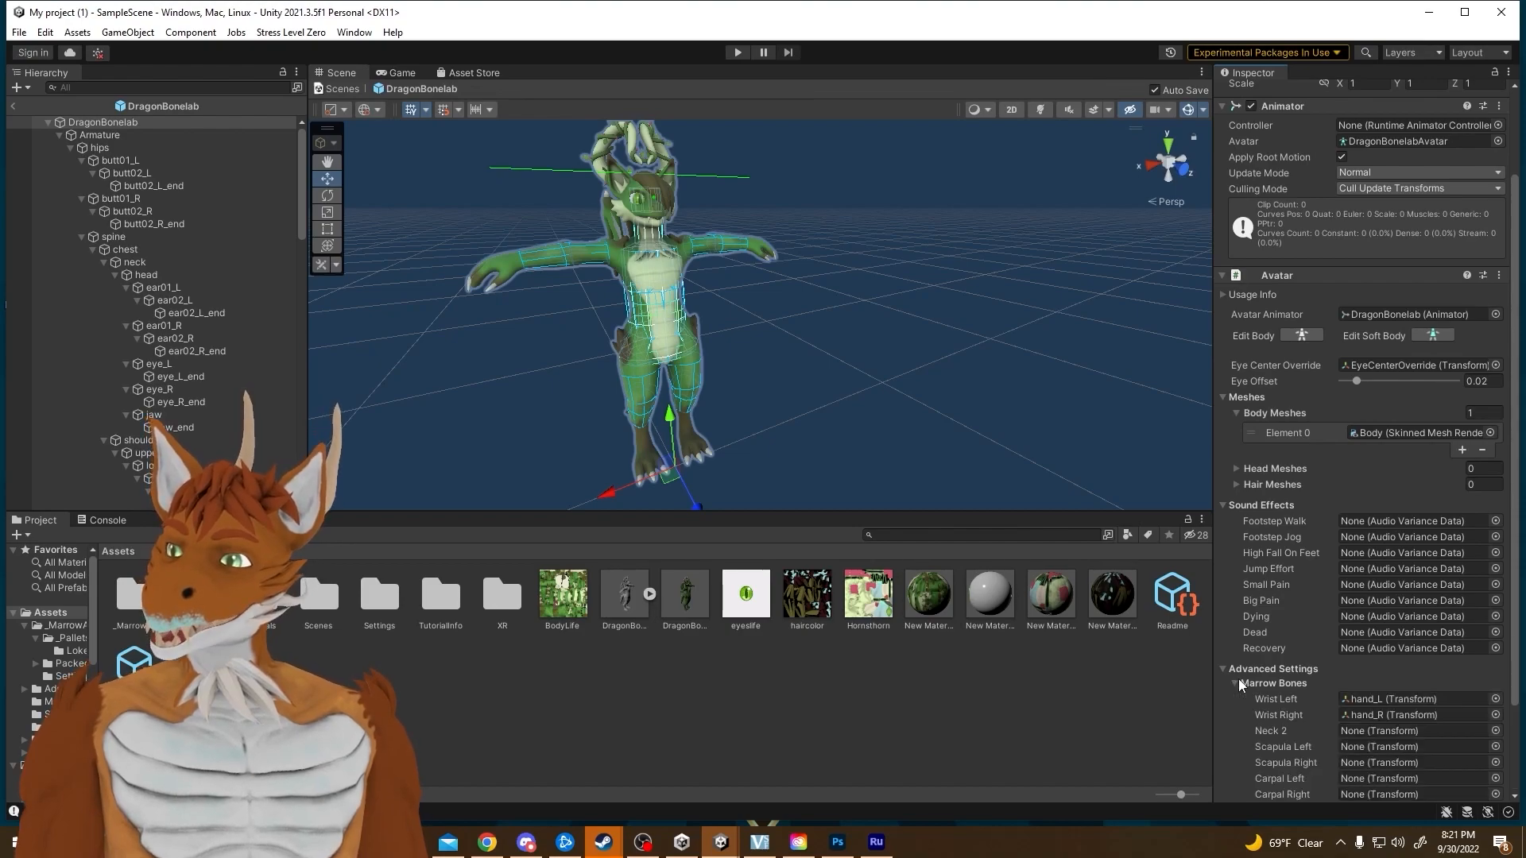
pyautogui.scroll(-3, 1287, 680)
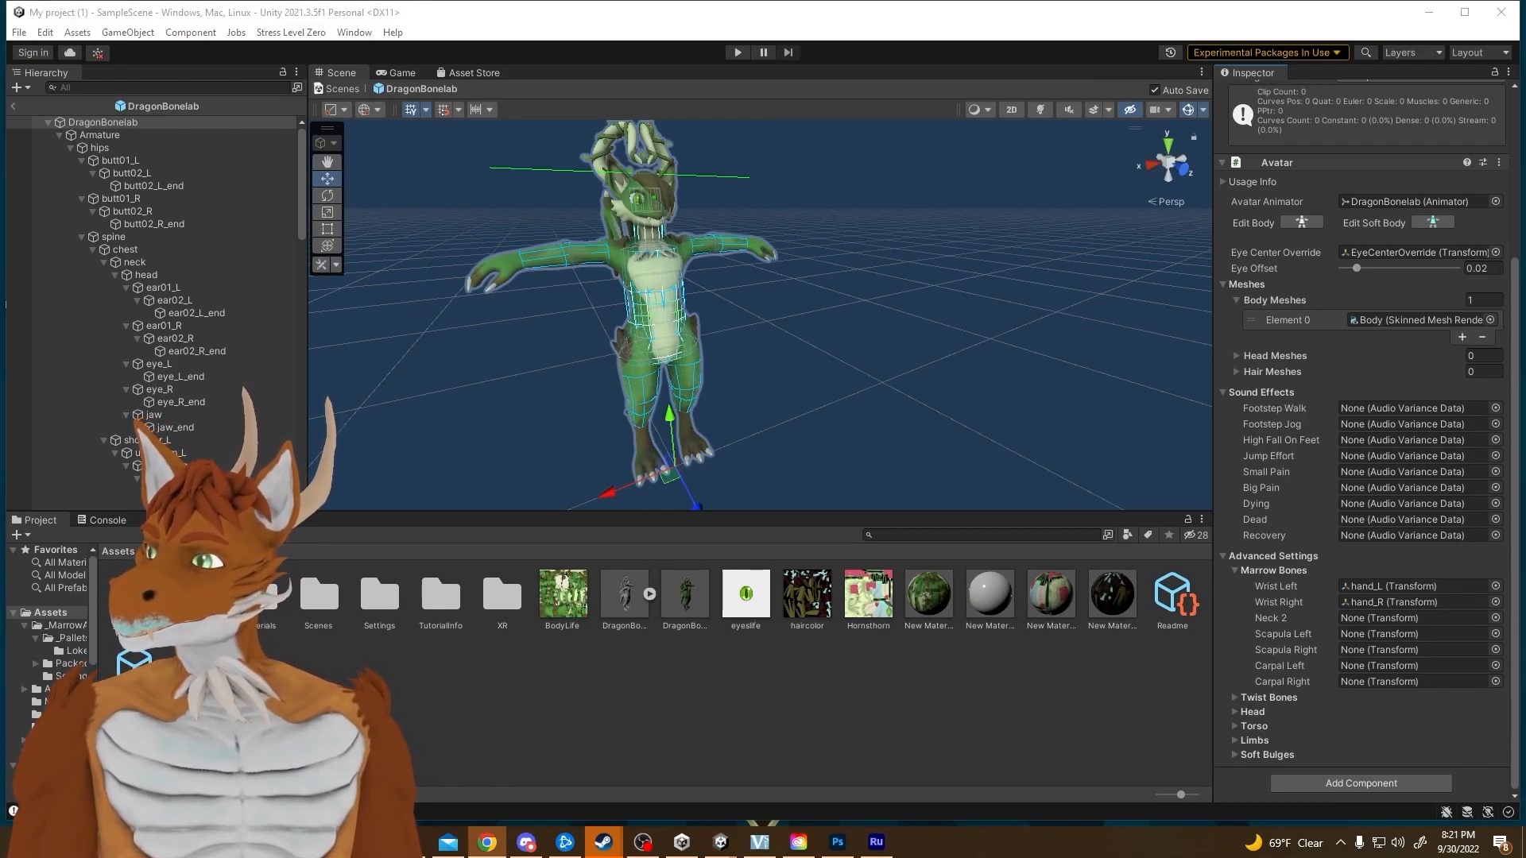
# Delete the existing EyeCenterOverride object from the DragonBonelab prefab's hierarchy
pyautogui.scroll(-15, 122, 335)
pyautogui.scroll(-10, 165, 339)
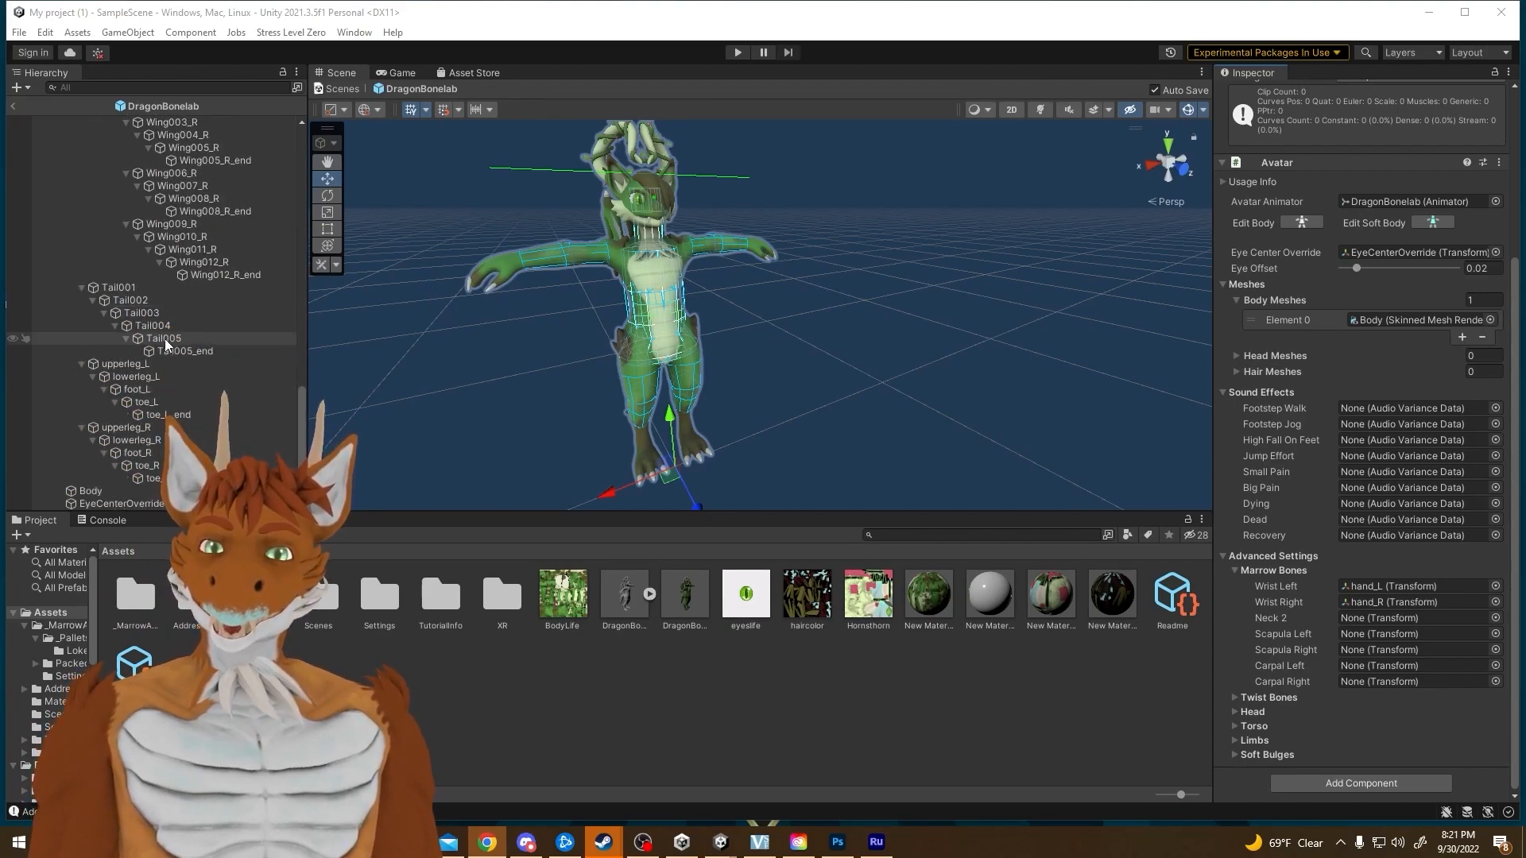
pyautogui.click(143, 504)
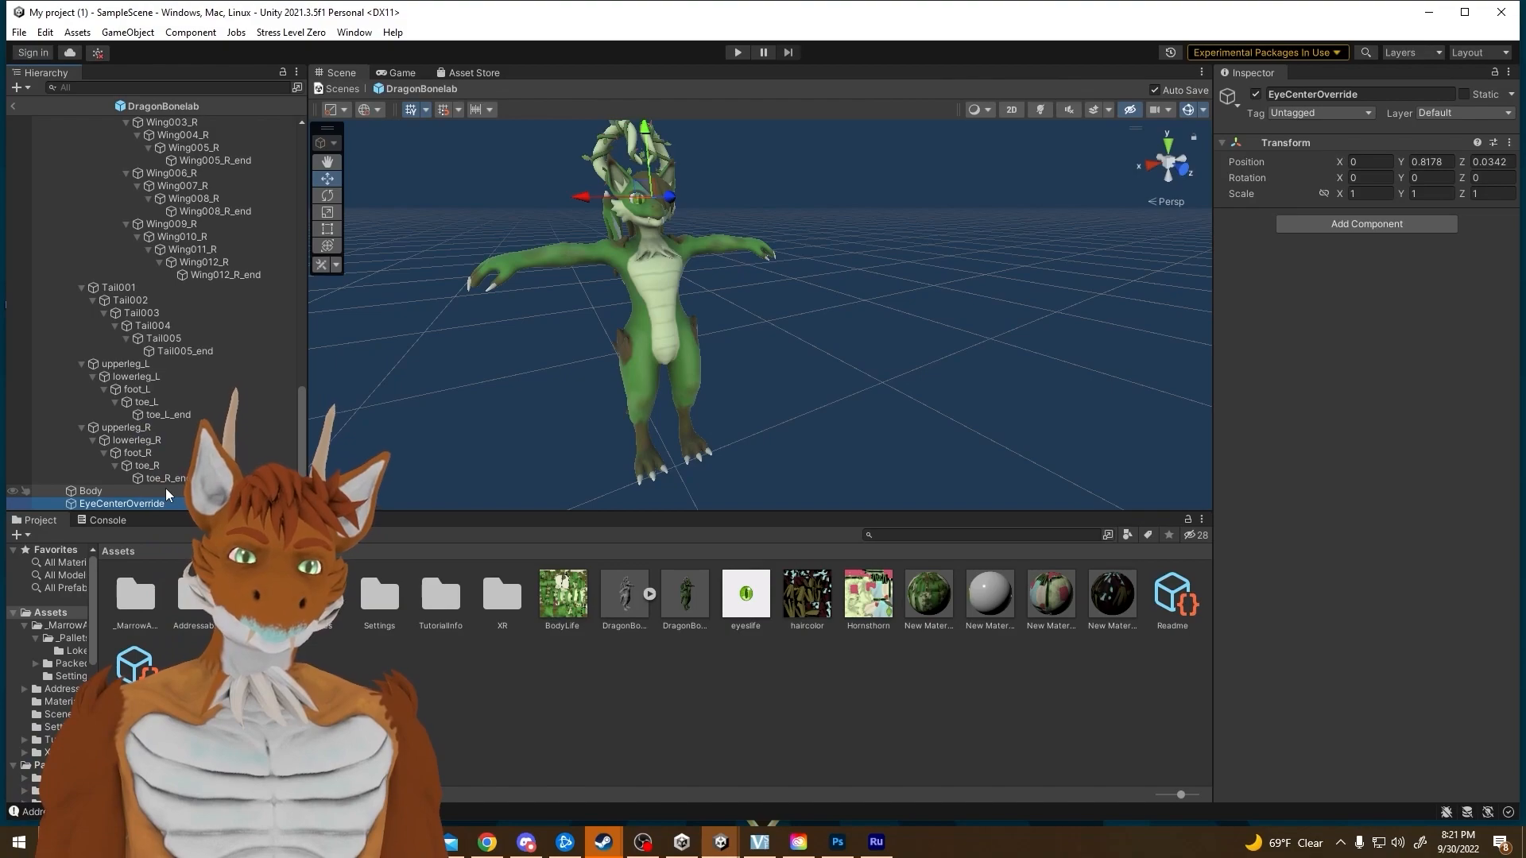
pyautogui.press('Delete')
# Create an empty child object under the DragonBonelab root and name it EyeCenterOverride
pyautogui.scroll(15, 202, 270)
pyautogui.rightClick(113, 124)
pyautogui.click(188, 316)
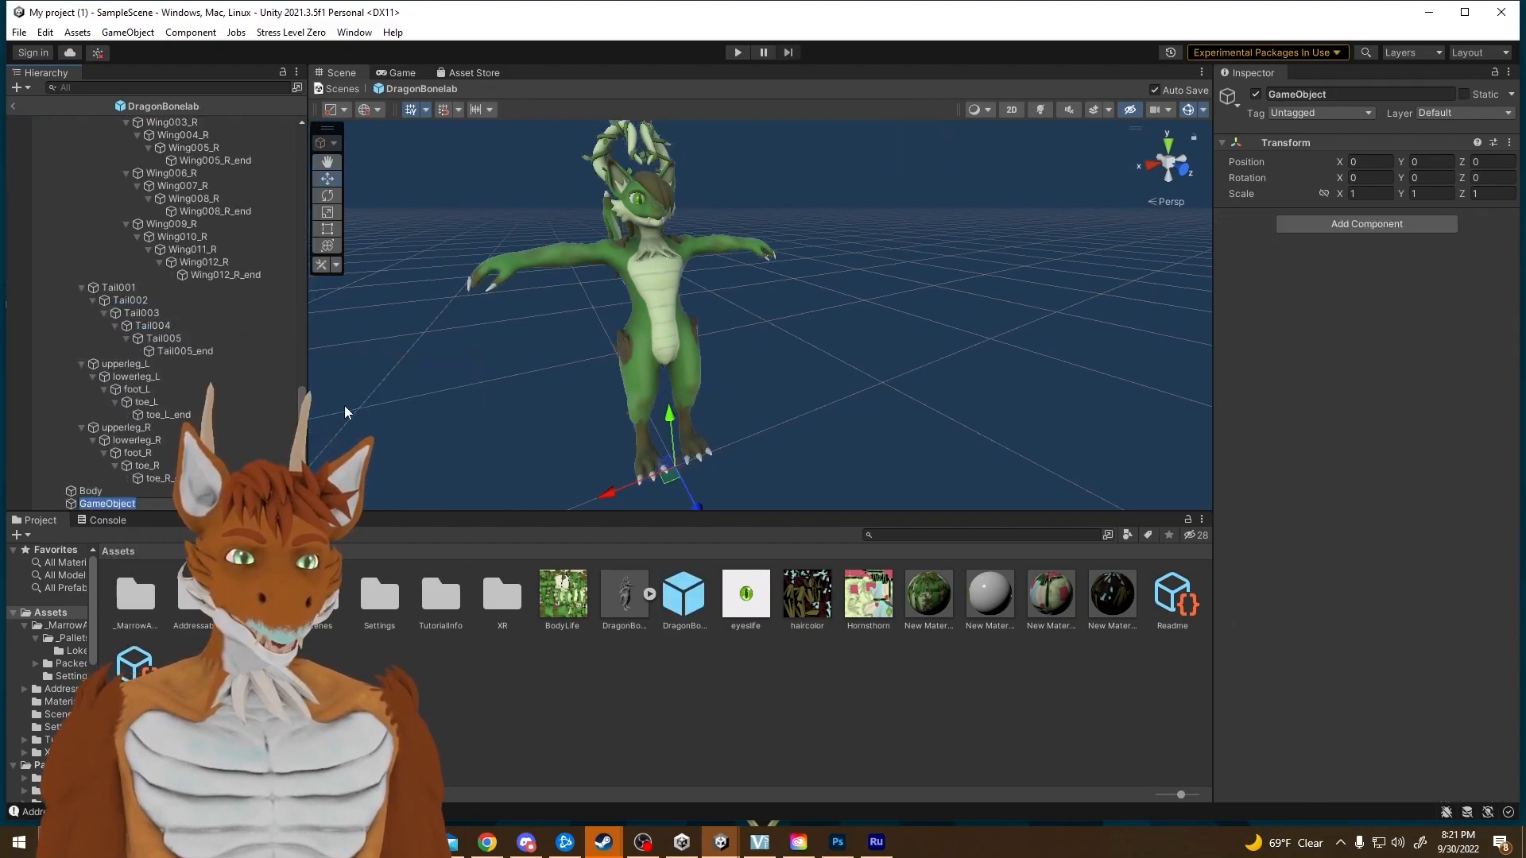
pyautogui.write('EyeCent')
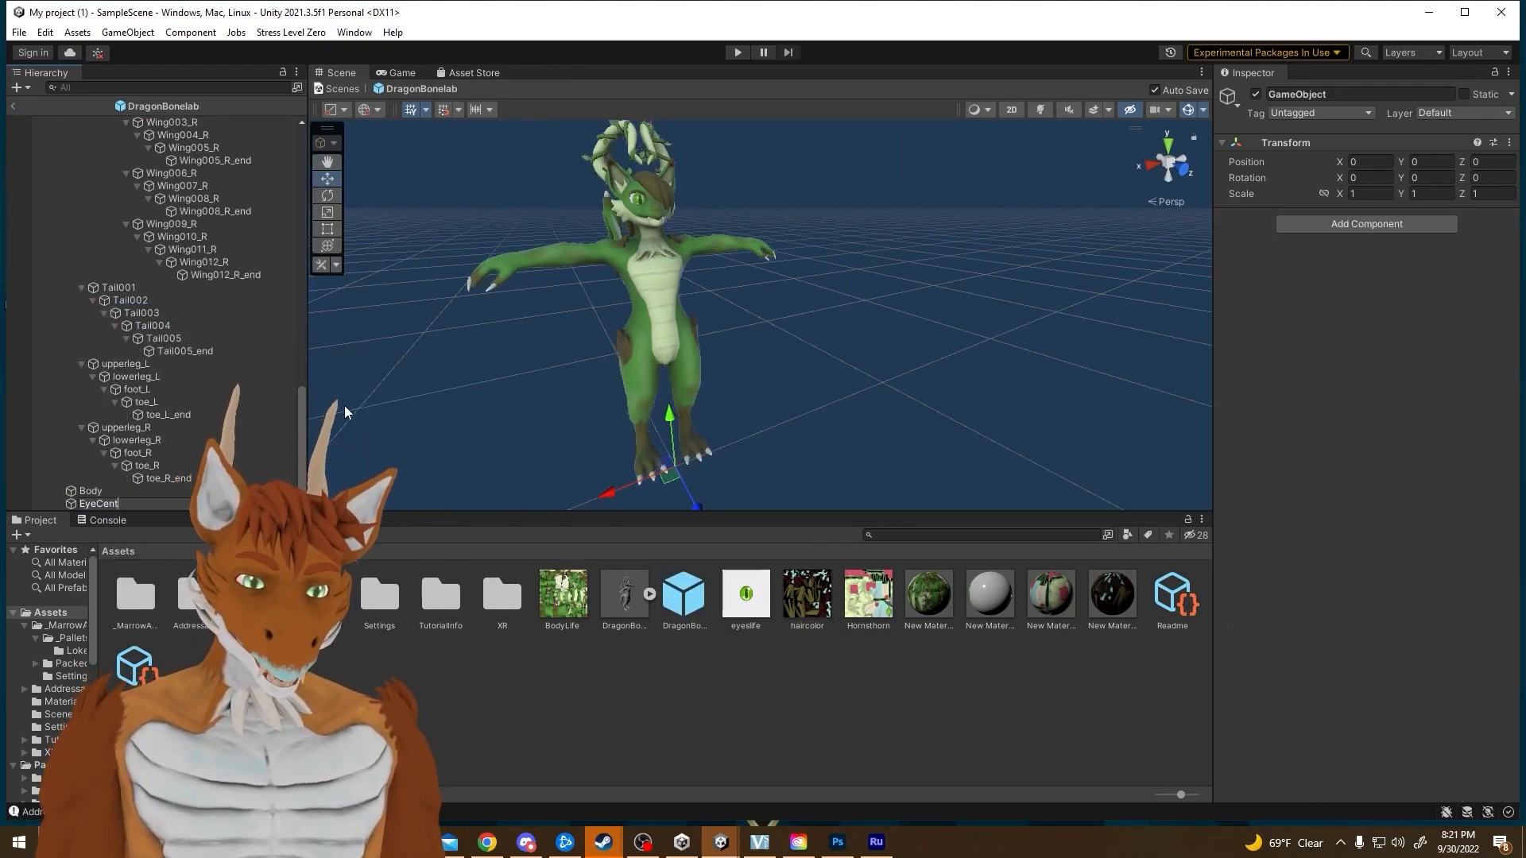
pyautogui.write('erOverride')
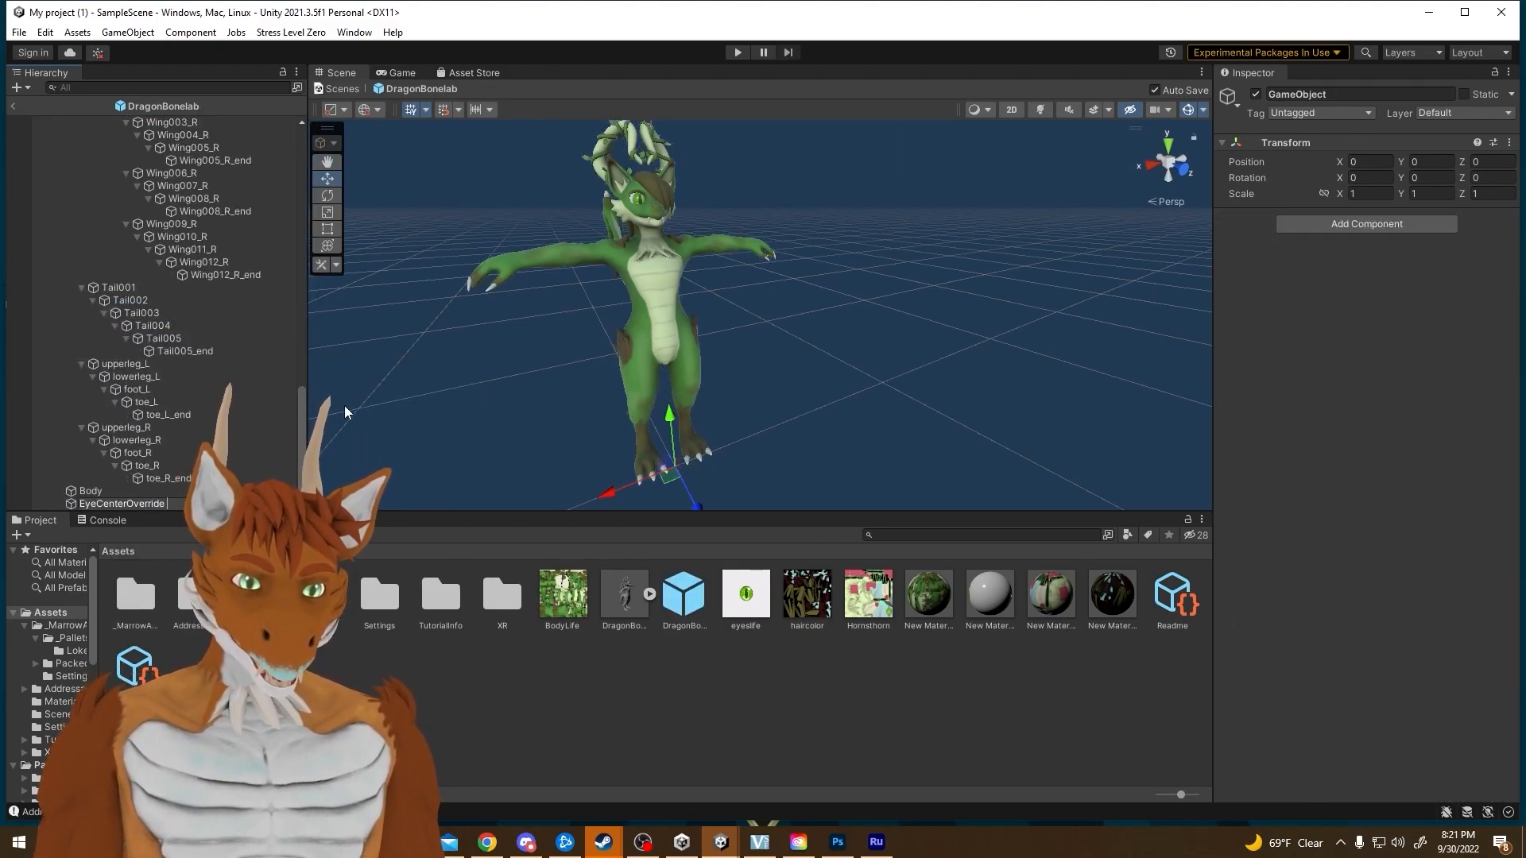
pyautogui.press('Return')
# Raise the EyeCenterOverride object from the feet to the dragon's eye level, at a Y position of about 0.813
pyautogui.scroll(2, 627, 331)
pyautogui.moveTo(627, 331); pyautogui.dragTo(665, 259, button='middle')
pyautogui.keyDown('alt'); pyautogui.moveTo(664, 259); pyautogui.dragTo(744, 328); pyautogui.keyUp('alt')
pyautogui.moveTo(677, 385); pyautogui.dragTo(677, 106)
pyautogui.moveTo(723, 228); pyautogui.dragTo(729, 307, button='middle')
pyautogui.keyDown('alt'); pyautogui.moveTo(729, 307); pyautogui.dragTo(872, 341); pyautogui.keyUp('alt')
pyautogui.moveTo(694, 254); pyautogui.dragTo(760, 229)
pyautogui.keyDown('alt'); pyautogui.moveTo(760, 229); pyautogui.dragTo(835, 299, button='right'); pyautogui.keyUp('alt')
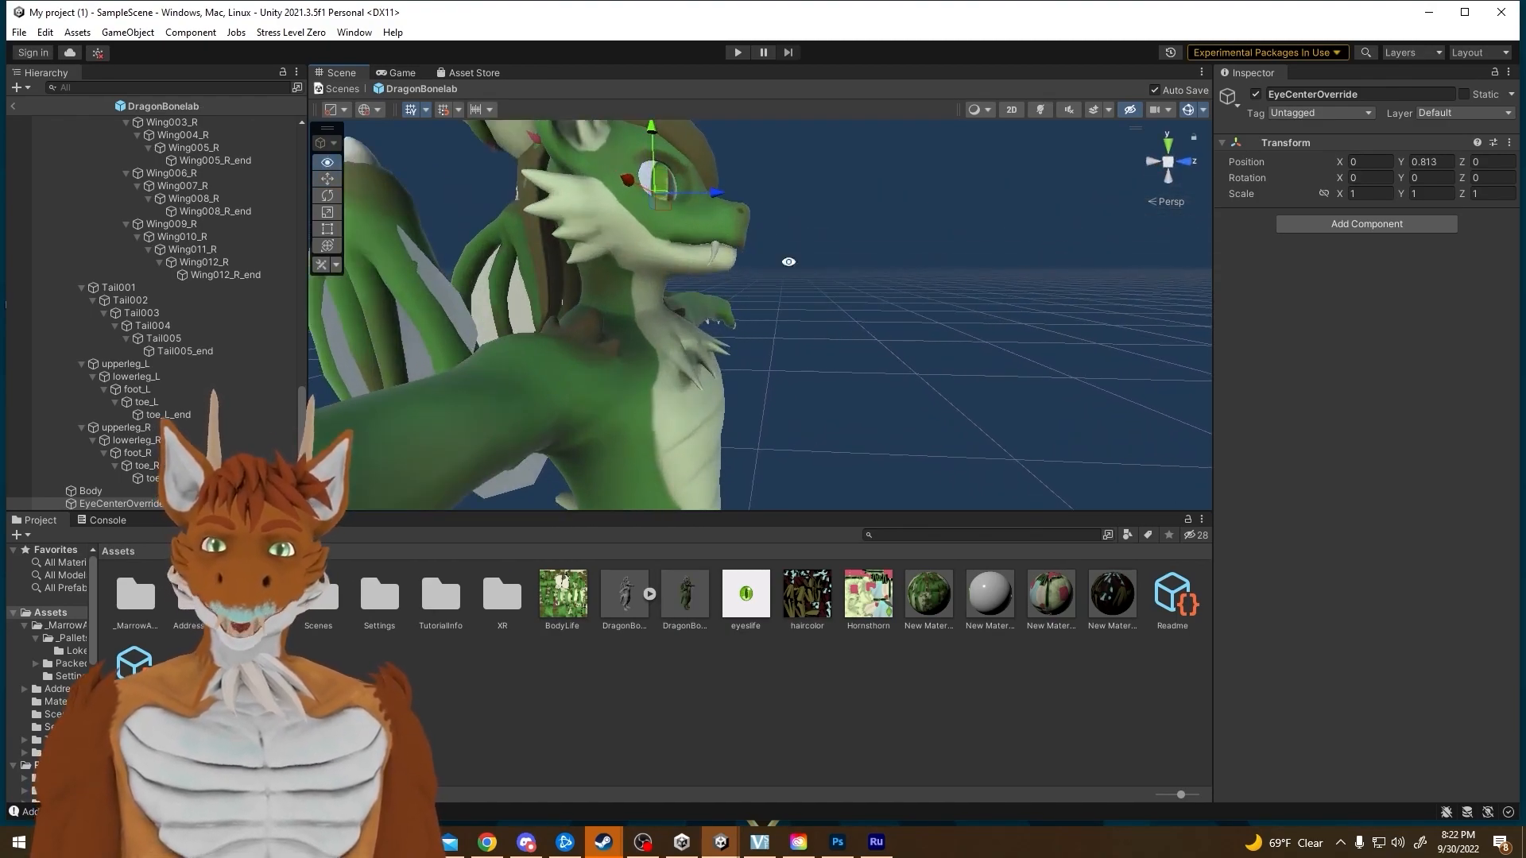
pyautogui.click(706, 191)
pyautogui.click(174, 504)
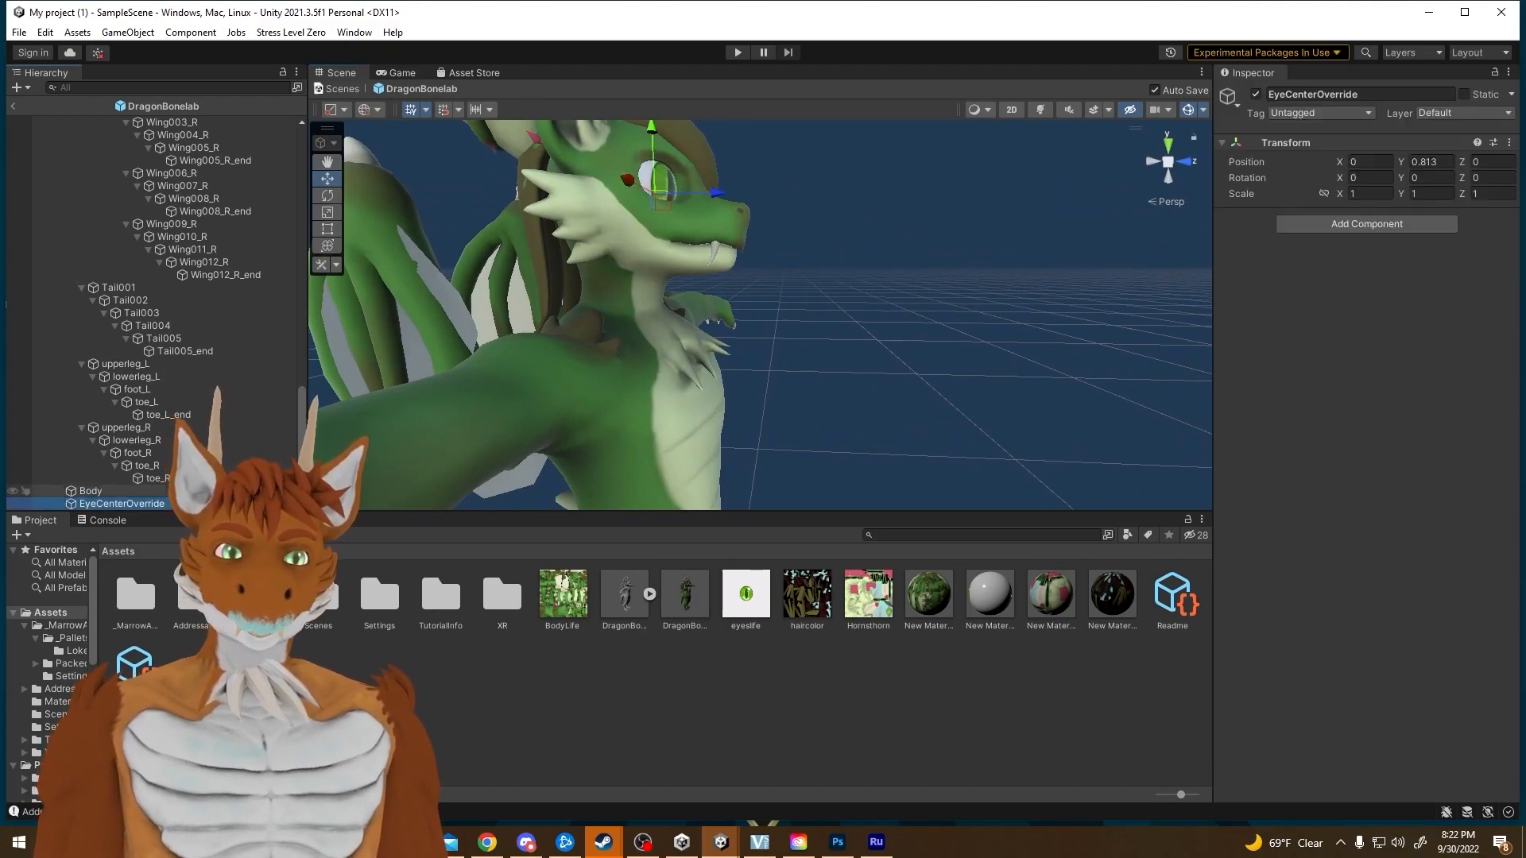
# Move the EyeCenterOverride object forward along Z, out from the dragon's eye, and fine-tune its height
pyautogui.moveTo(706, 192); pyautogui.dragTo(822, 180)
pyautogui.moveTo(745, 141); pyautogui.dragTo(745, 137)
pyautogui.keyDown('alt'); pyautogui.moveTo(867, 159); pyautogui.dragTo(890, 201); pyautogui.keyUp('alt')
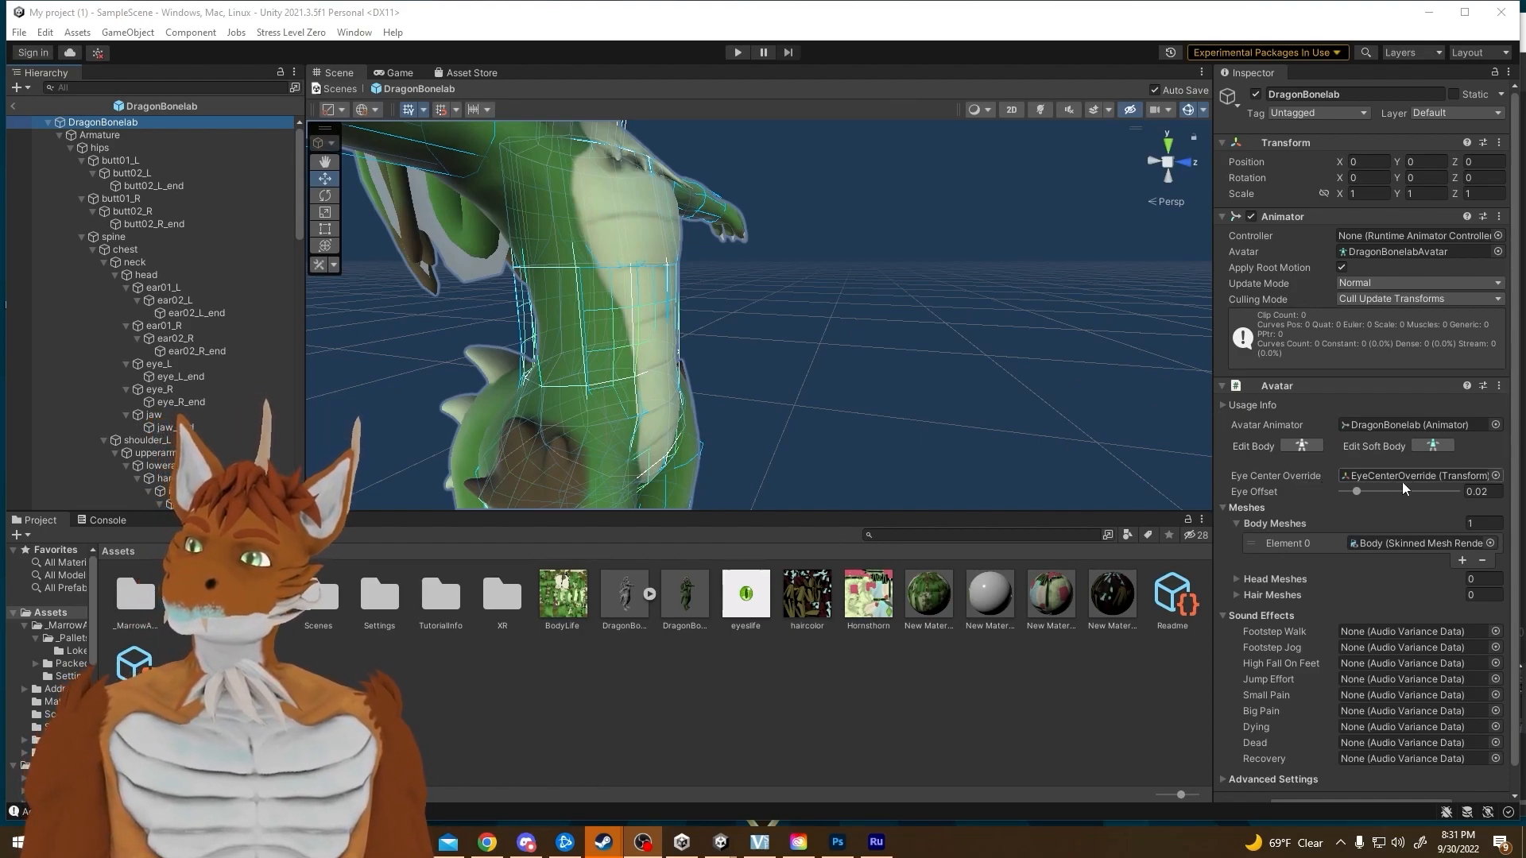
# Assign the EyeCenterOverride transform to the Avatar component's Eye Center Override on the DragonBonelab root
pyautogui.click(1495, 475)
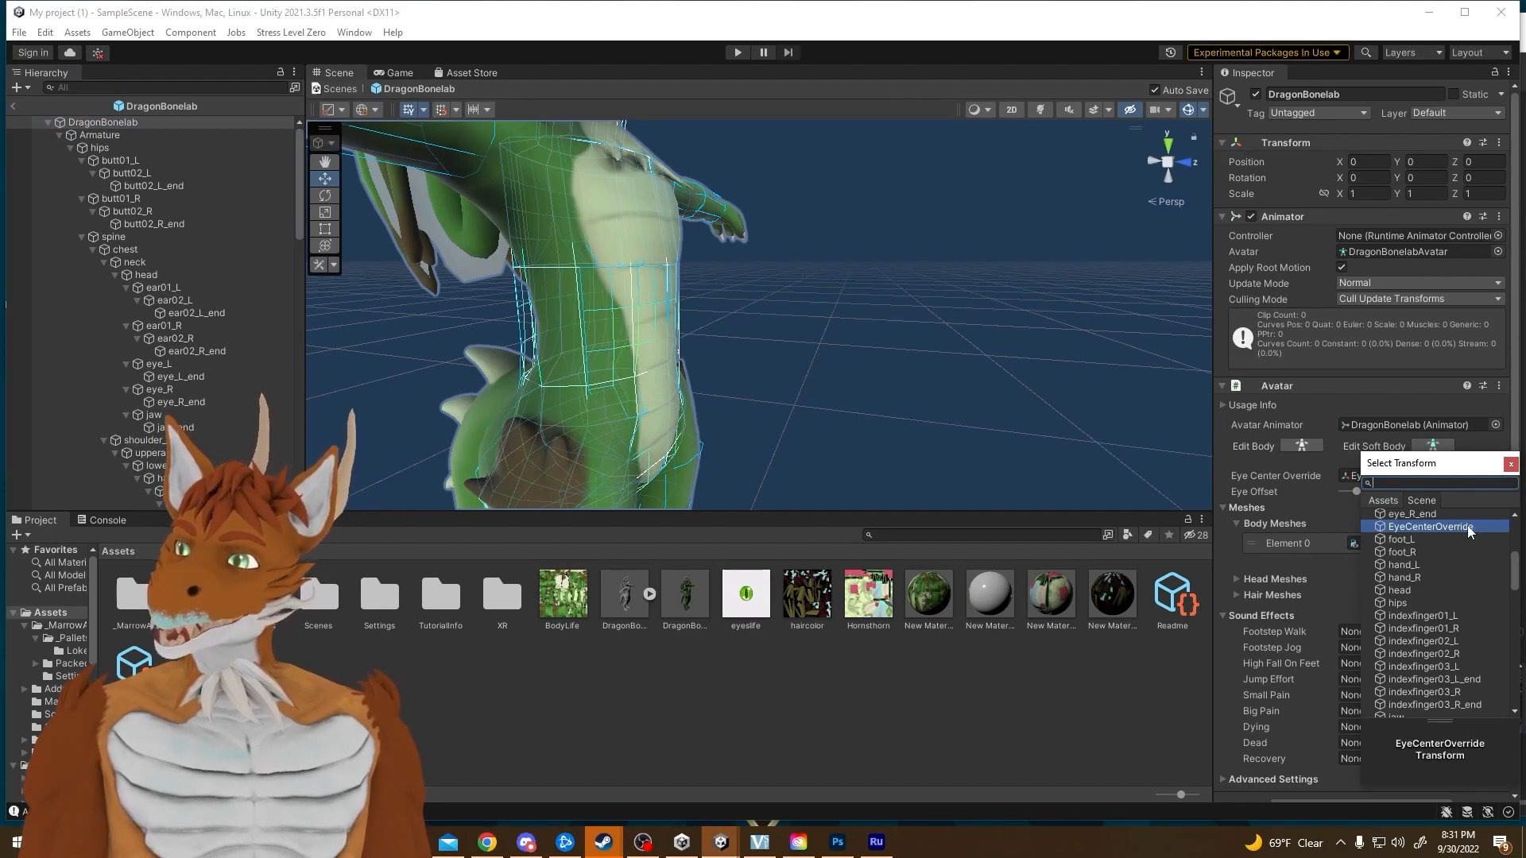
pyautogui.doubleClick(1467, 526)
# Enable body editing on the Avatar component and slightly adjust the Underbust handle on the dragon's torso
pyautogui.keyDown('alt'); pyautogui.moveTo(967, 381); pyautogui.dragTo(789, 340); pyautogui.keyUp('alt')
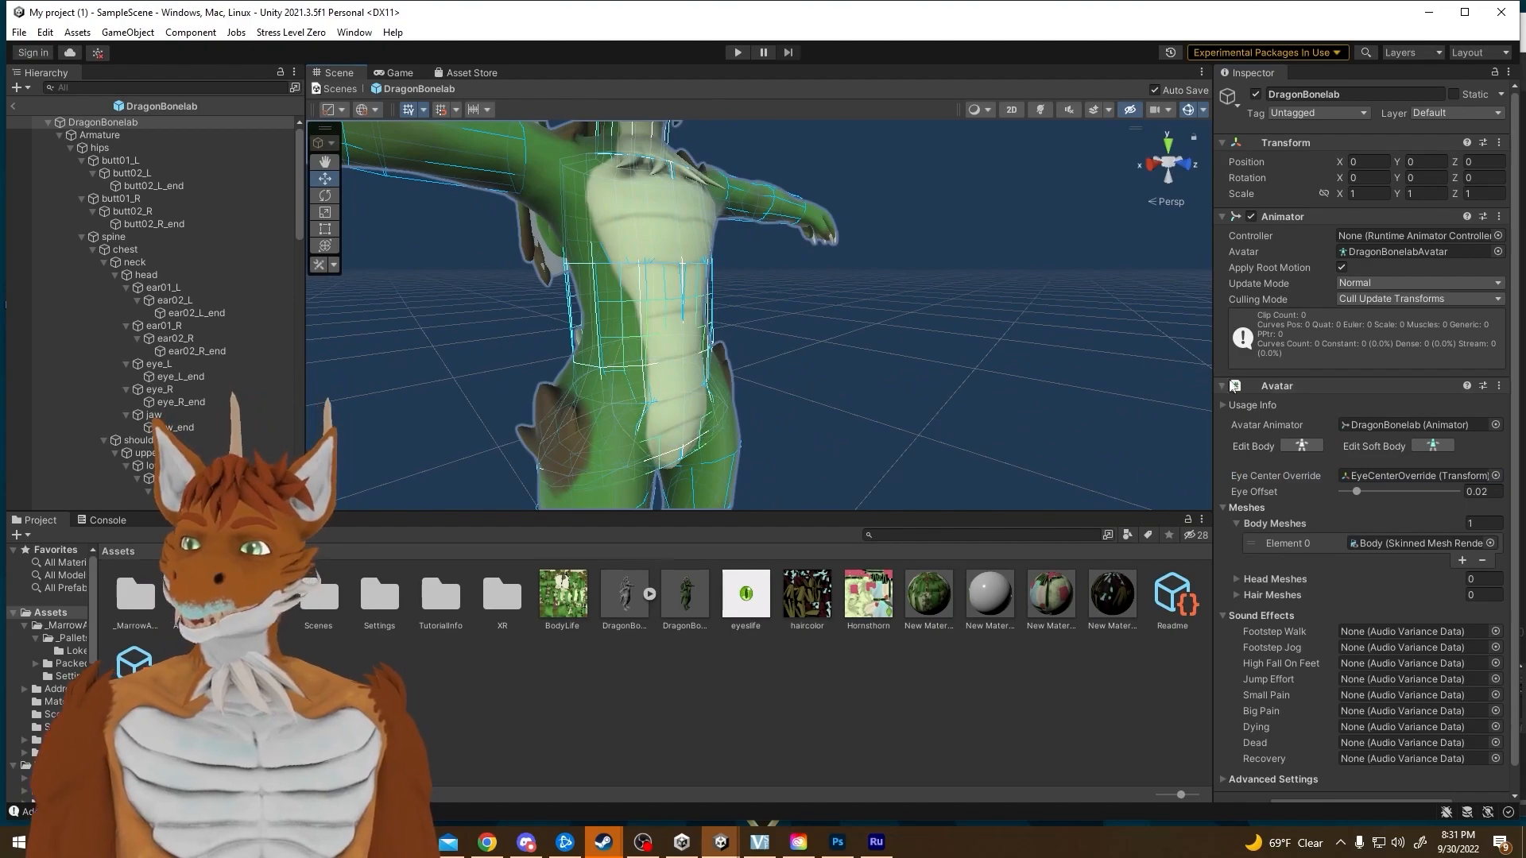
pyautogui.click(1317, 445)
pyautogui.keyDown('alt'); pyautogui.moveTo(918, 310); pyautogui.dragTo(1097, 334); pyautogui.keyUp('alt')
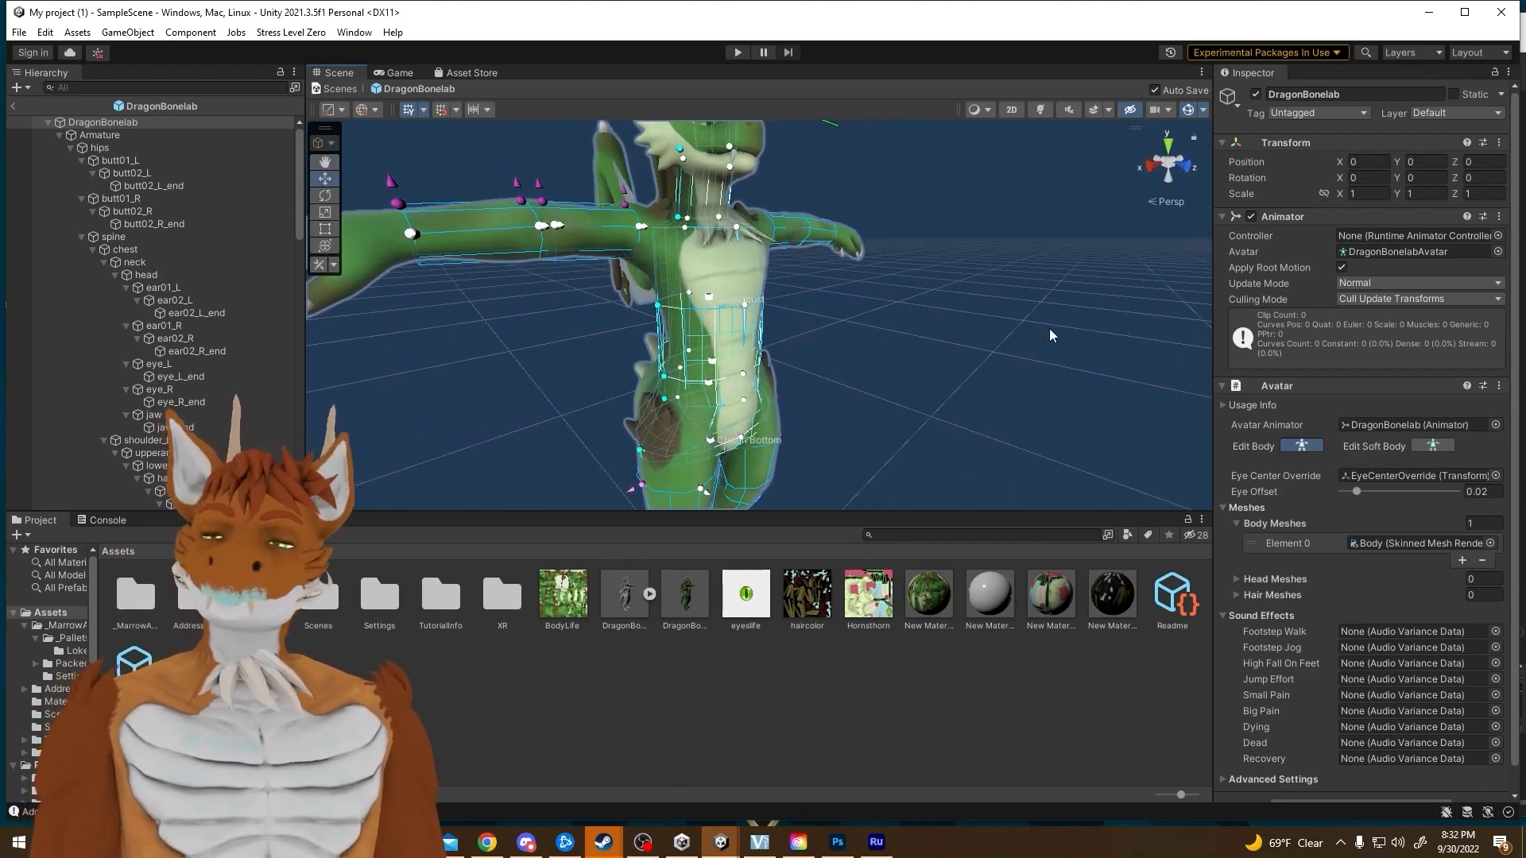
pyautogui.moveTo(986, 324); pyautogui.dragTo(940, 314, button='middle')
pyautogui.moveTo(992, 318)
pyautogui.keyDown('alt'); pyautogui.mouseDown()
pyautogui.moveTo(929, 316)
pyautogui.moveTo(1019, 315)
pyautogui.mouseUp(); pyautogui.keyUp('alt')
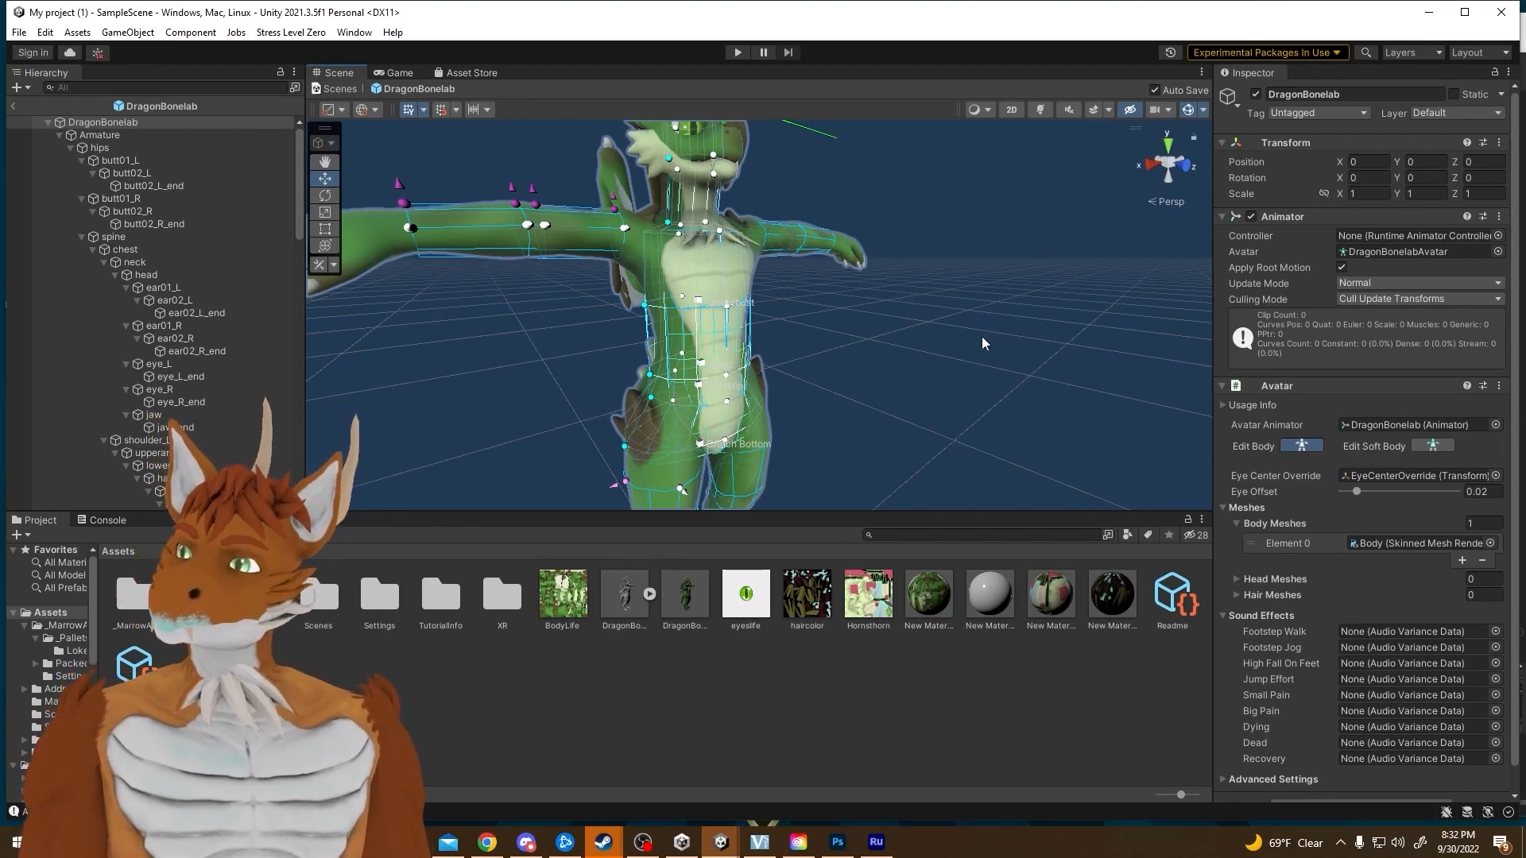
pyautogui.keyDown('alt'); pyautogui.moveTo(966, 369); pyautogui.dragTo(866, 326); pyautogui.keyUp('alt')
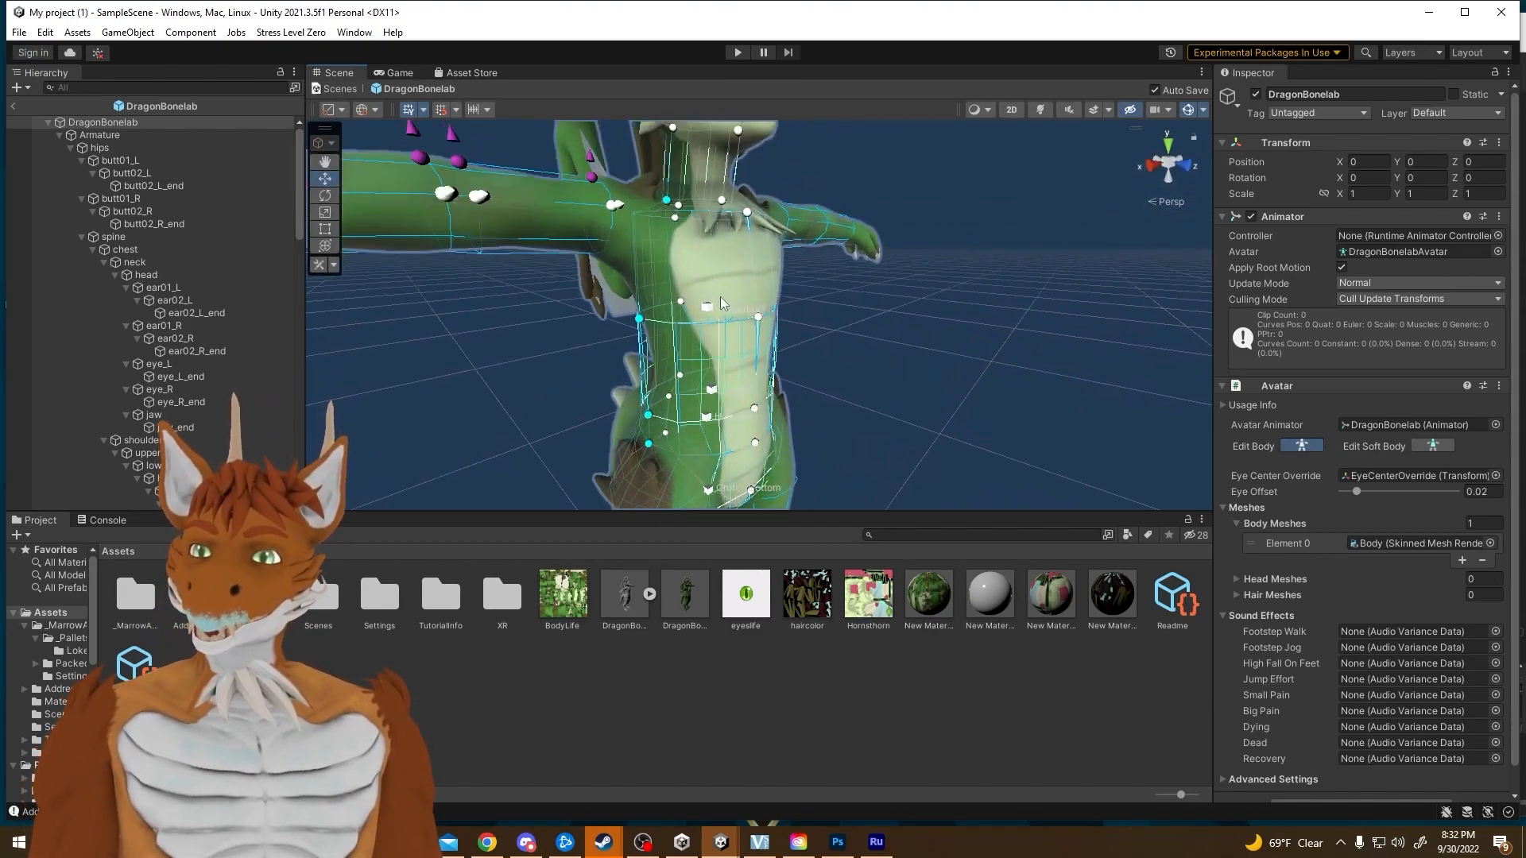
pyautogui.moveTo(704, 305); pyautogui.dragTo(710, 300)
# Try lowering the Underbust handle slightly from a side view, and undo the change
pyautogui.keyDown('alt'); pyautogui.moveTo(802, 320); pyautogui.dragTo(875, 295); pyautogui.keyUp('alt')
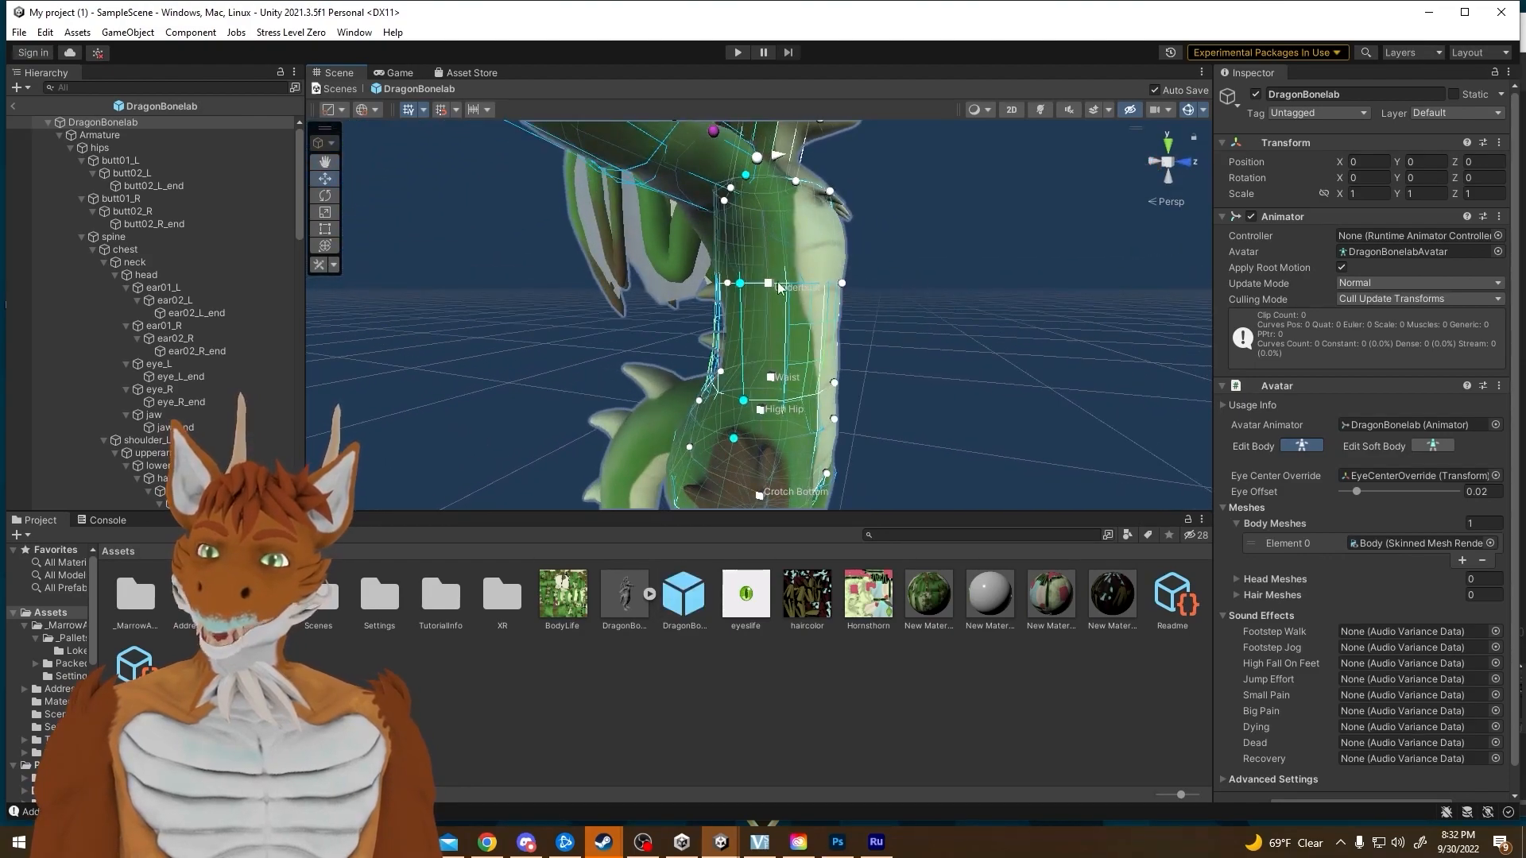
pyautogui.moveTo(773, 288); pyautogui.dragTo(774, 290)
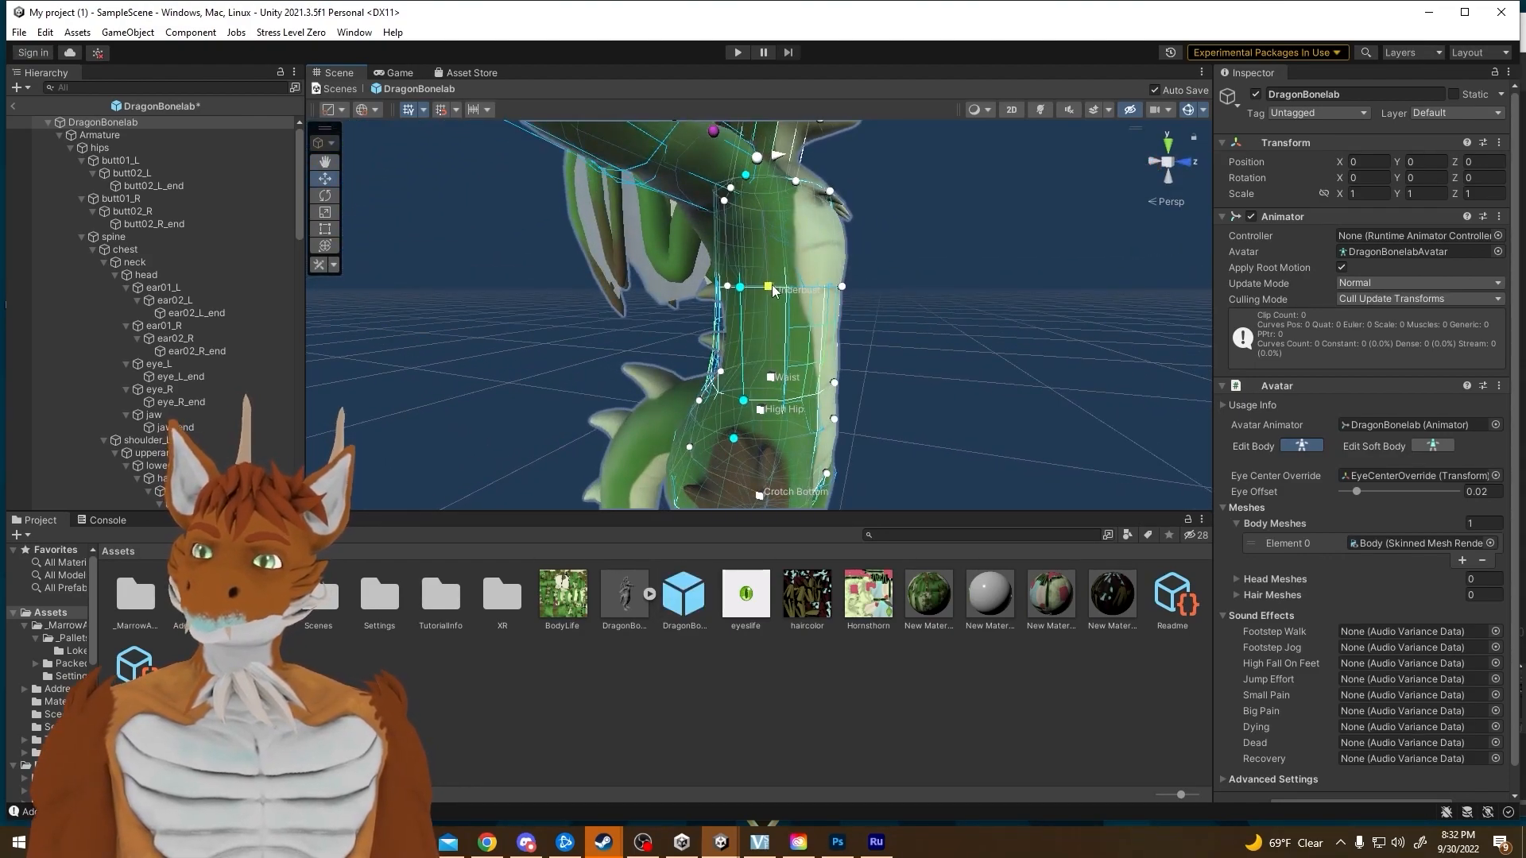
pyautogui.keyDown('alt'); pyautogui.moveTo(867, 298); pyautogui.dragTo(677, 287); pyautogui.keyUp('alt')
pyautogui.hotkey('ctrl', 'z')
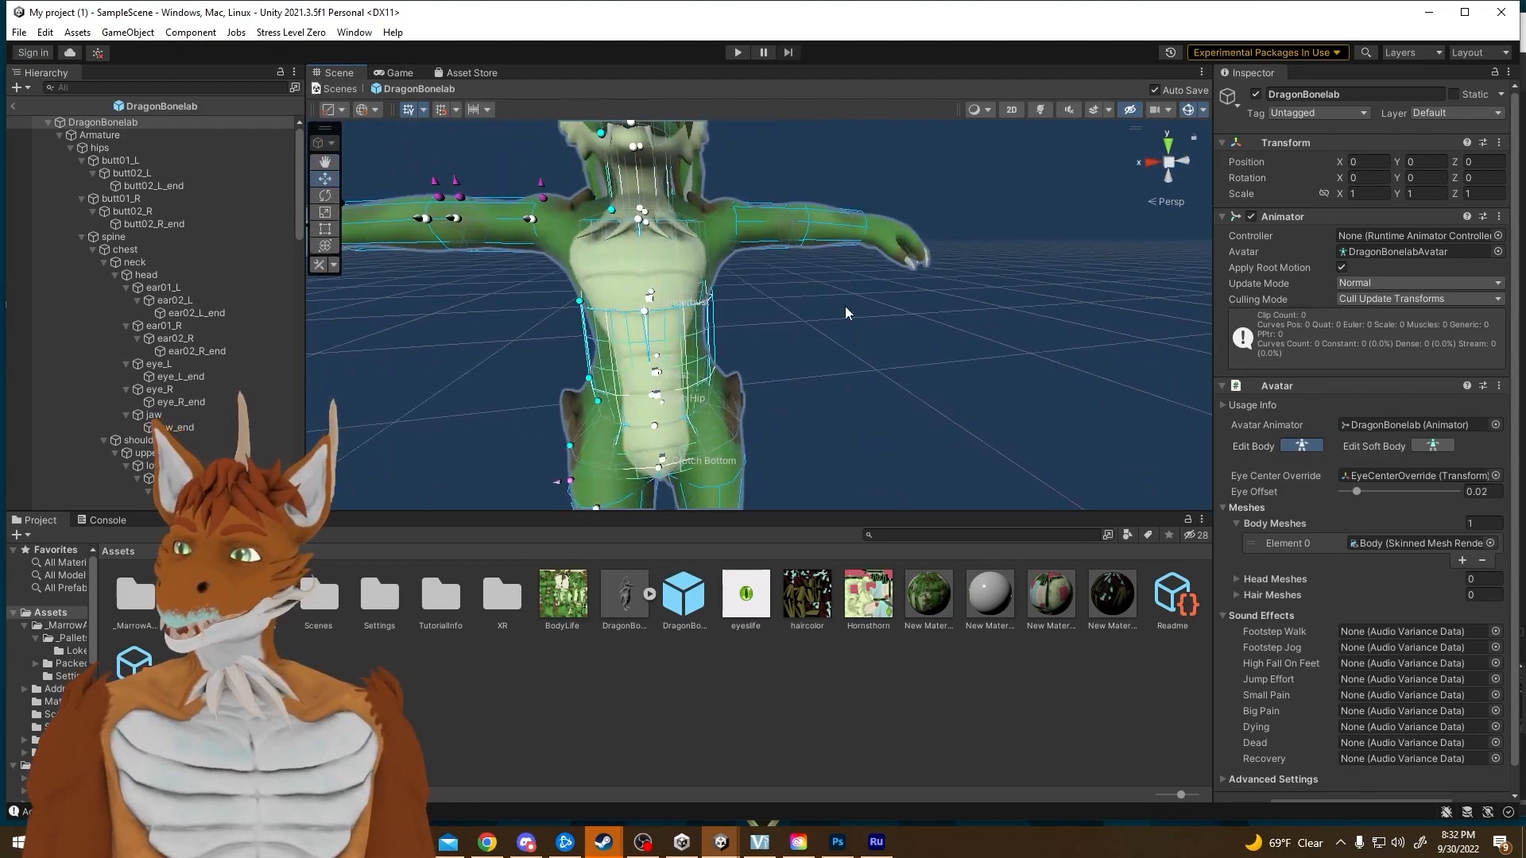
# Adjust the chest-height body handle along the dragon's back to fit the torso mesh
pyautogui.keyDown('alt'); pyautogui.moveTo(853, 293); pyautogui.dragTo(755, 358); pyautogui.keyUp('alt')
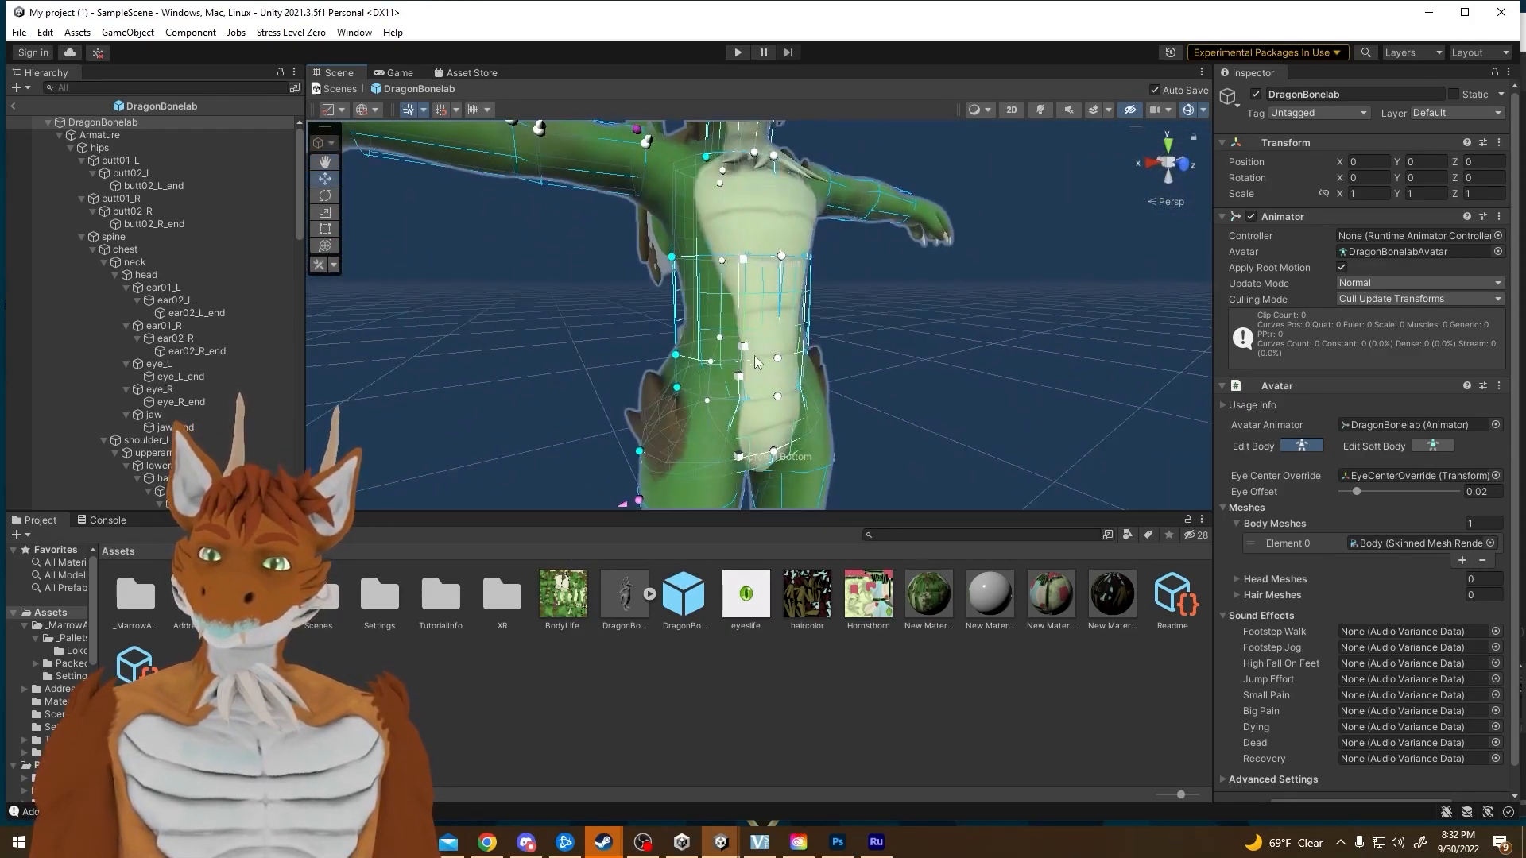
pyautogui.keyDown('alt'); pyautogui.moveTo(747, 283); pyautogui.dragTo(928, 265); pyautogui.keyUp('alt')
pyautogui.moveTo(819, 255); pyautogui.dragTo(813, 259)
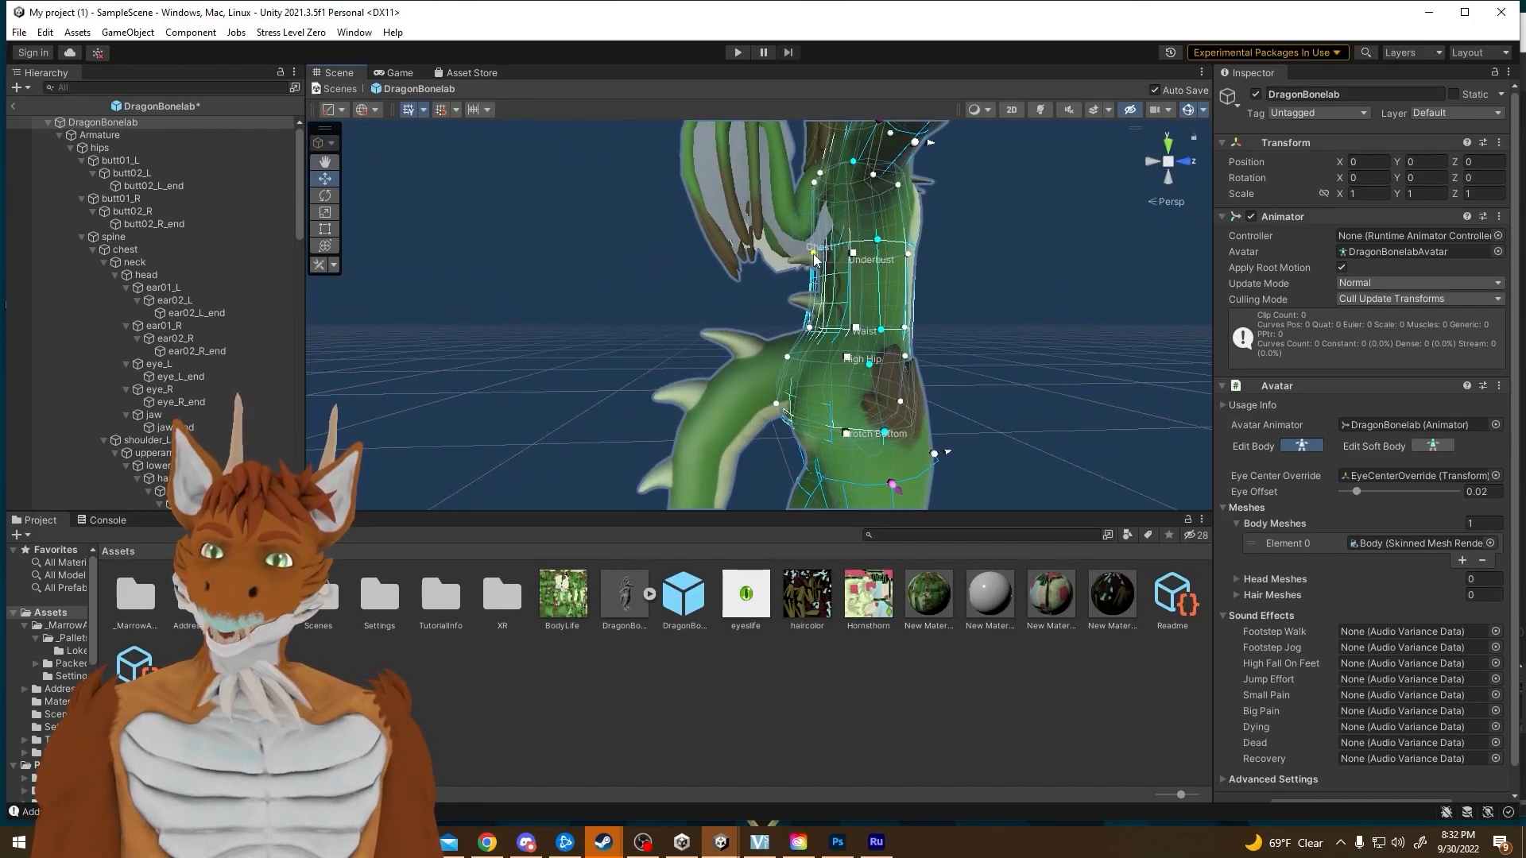
# Adjust the Thigh Offset handle on the front of the dragon's upper leg and check the body outline
pyautogui.keyDown('alt'); pyautogui.moveTo(810, 336); pyautogui.dragTo(845, 302); pyautogui.keyUp('alt')
pyautogui.moveTo(845, 302); pyautogui.dragTo(811, 318, button='middle')
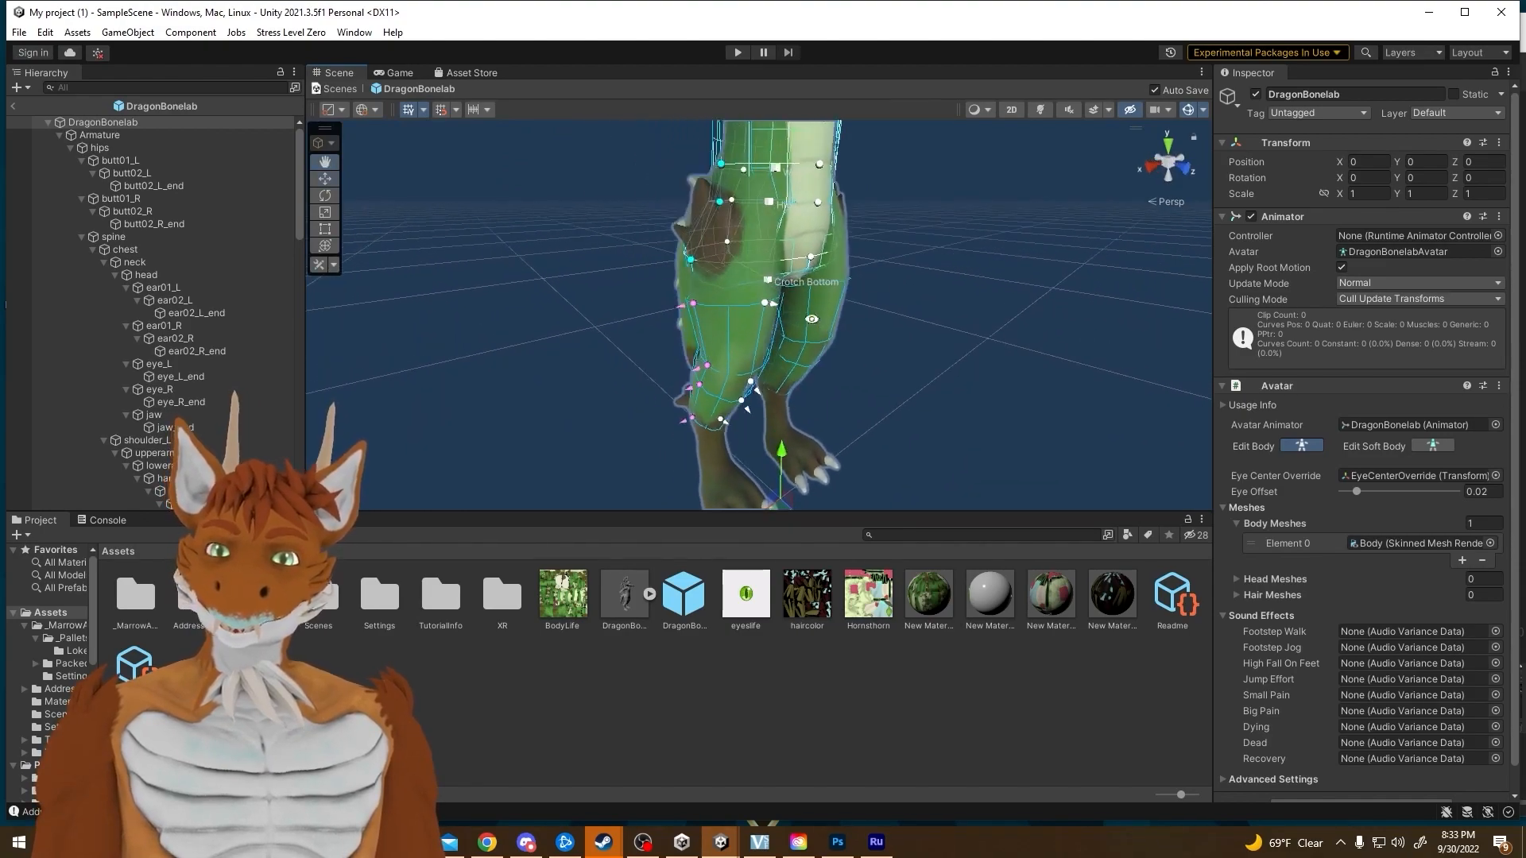
pyautogui.scroll(2, 770, 321)
pyautogui.moveTo(663, 302); pyautogui.dragTo(791, 300)
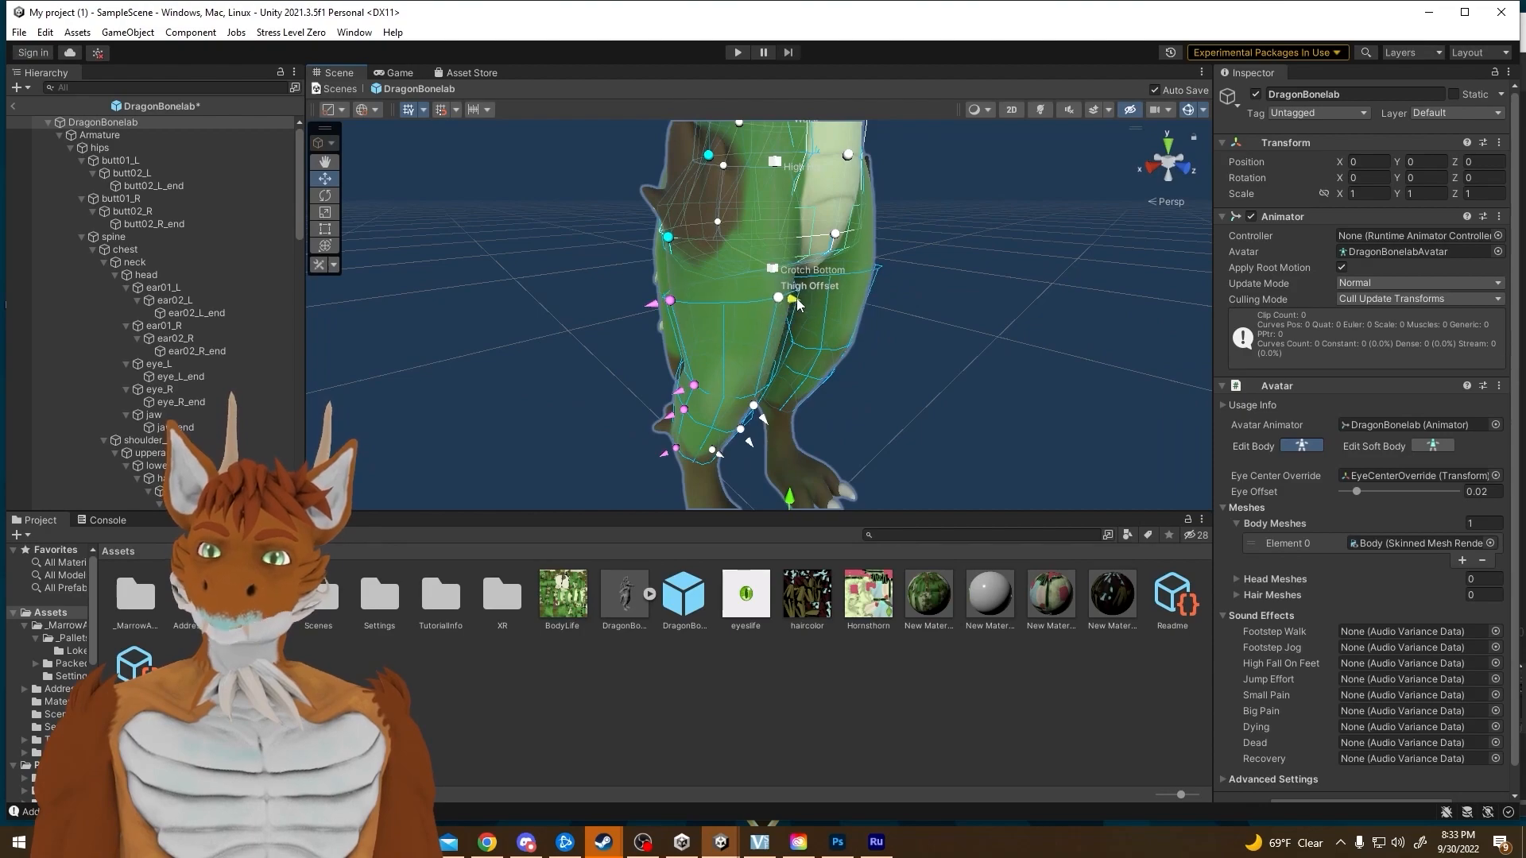
pyautogui.keyDown('alt'); pyautogui.moveTo(649, 310); pyautogui.dragTo(827, 253); pyautogui.keyUp('alt')
pyautogui.moveTo(826, 254); pyautogui.dragTo(808, 392, button='middle')
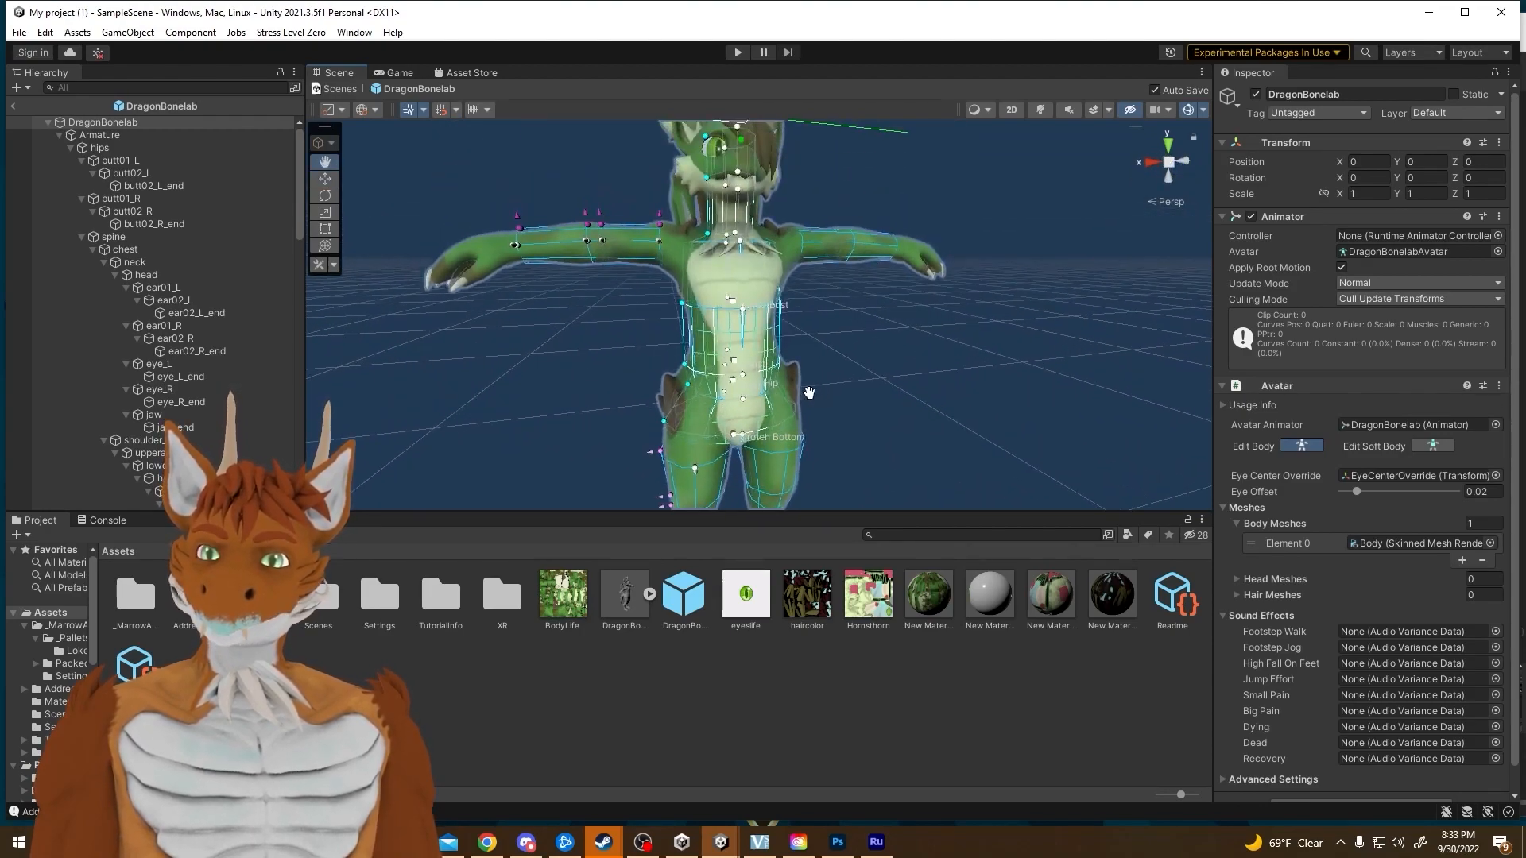
pyautogui.keyDown('alt'); pyautogui.moveTo(817, 354); pyautogui.dragTo(875, 383); pyautogui.keyUp('alt')
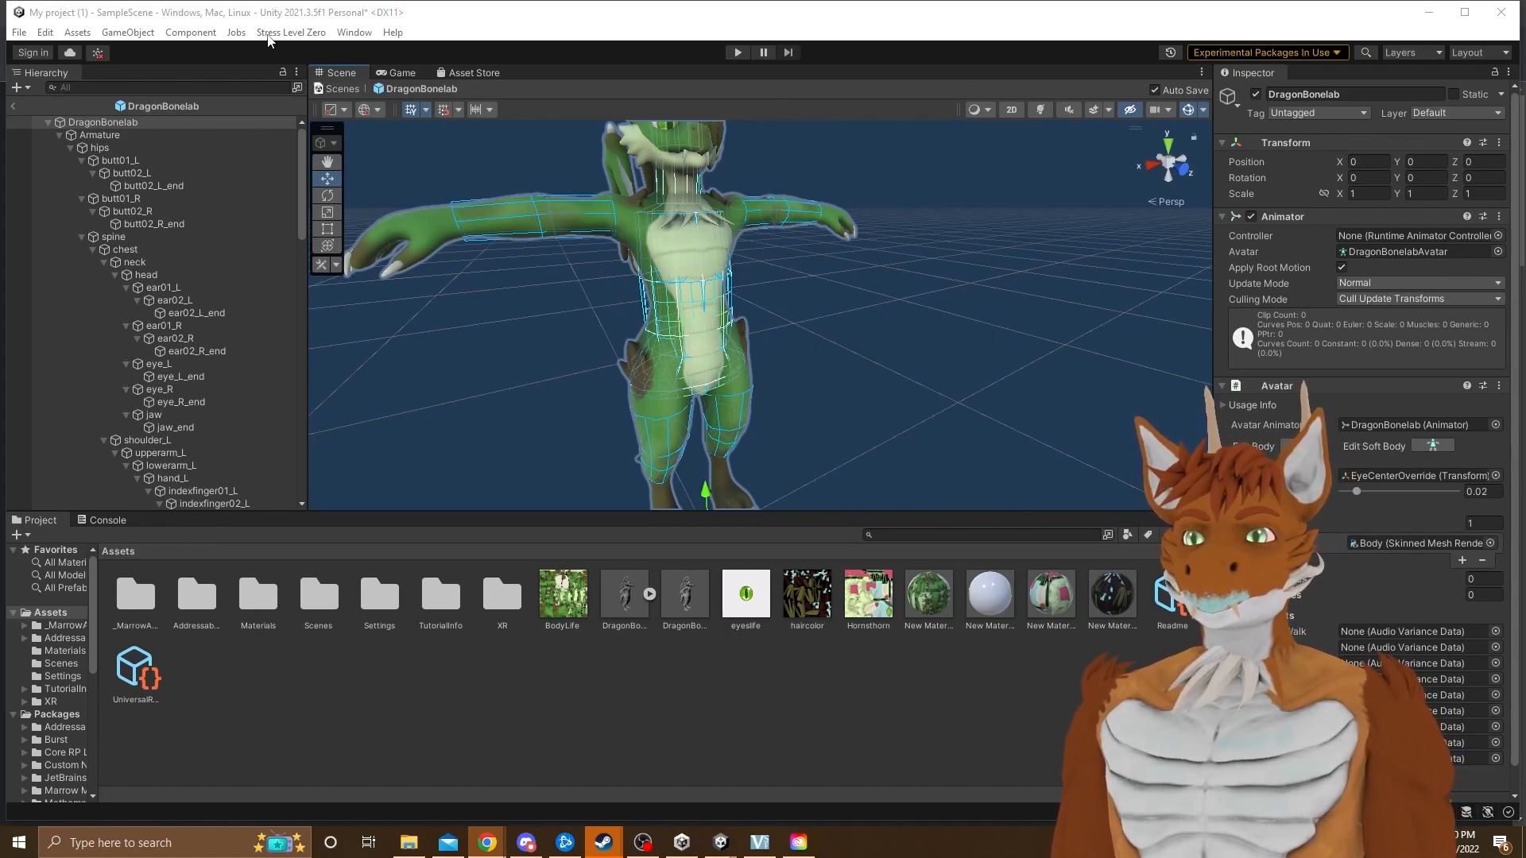
# Open the Asset Warehouse from Stress Level Zero's Void Tools and place its window over the scene
pyautogui.click(290, 33)
pyautogui.moveTo(318, 50)
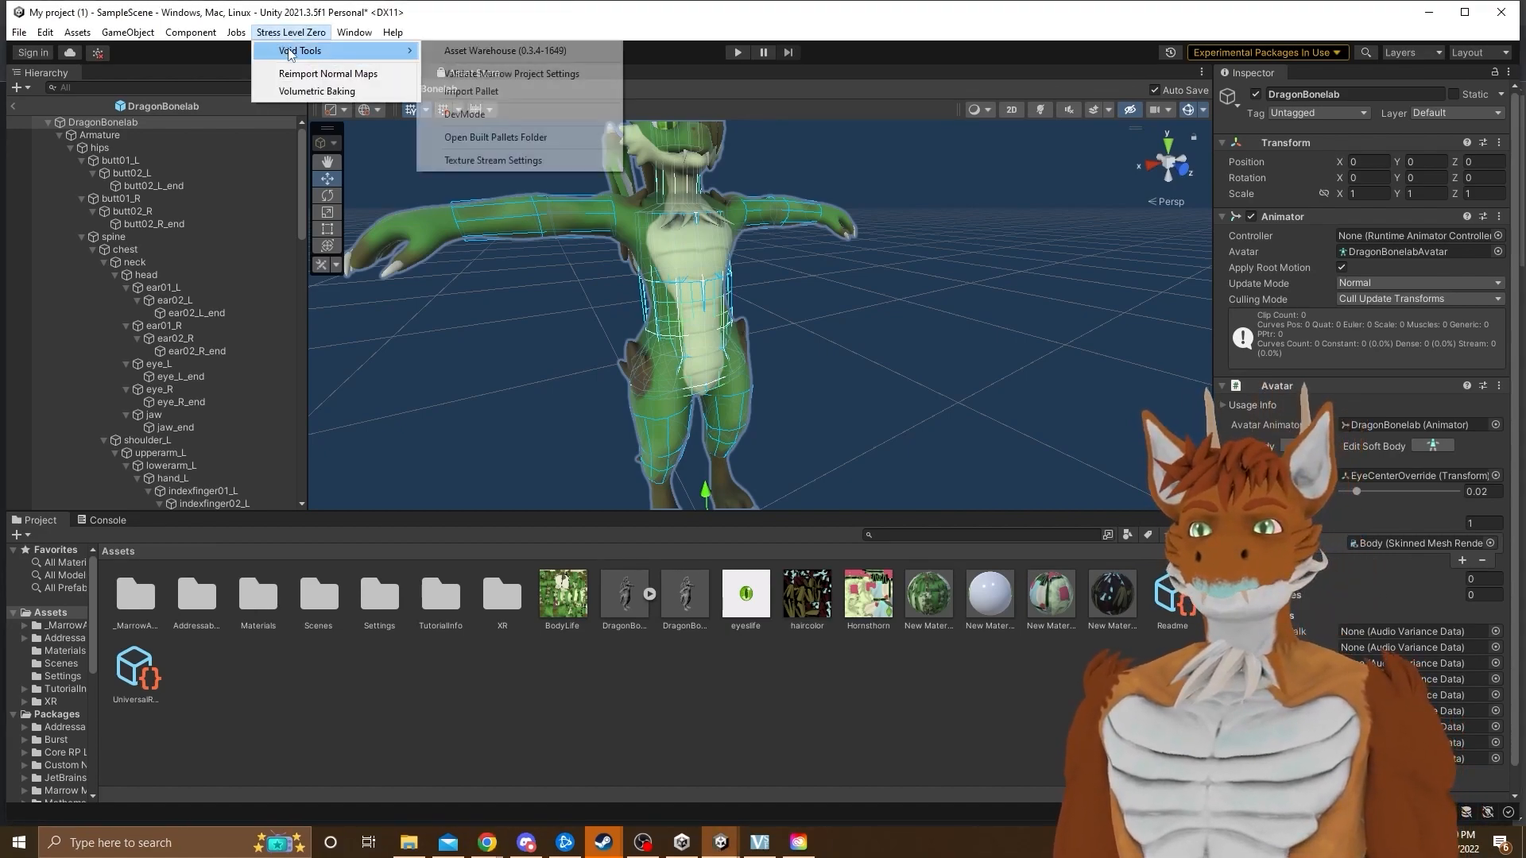
pyautogui.click(565, 86)
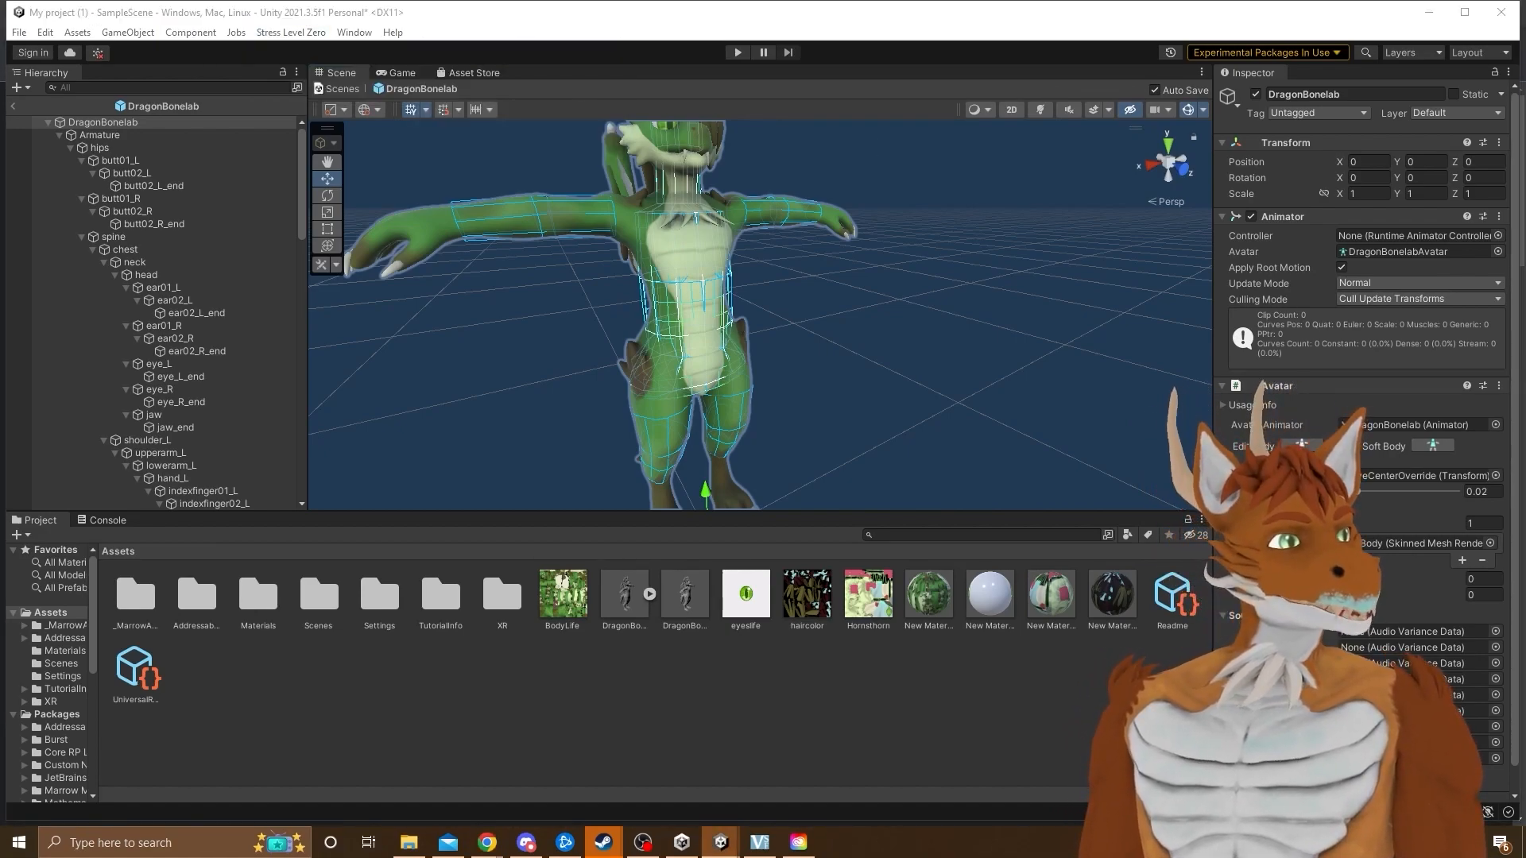
pyautogui.moveTo(1016, 163); pyautogui.dragTo(730, 166)
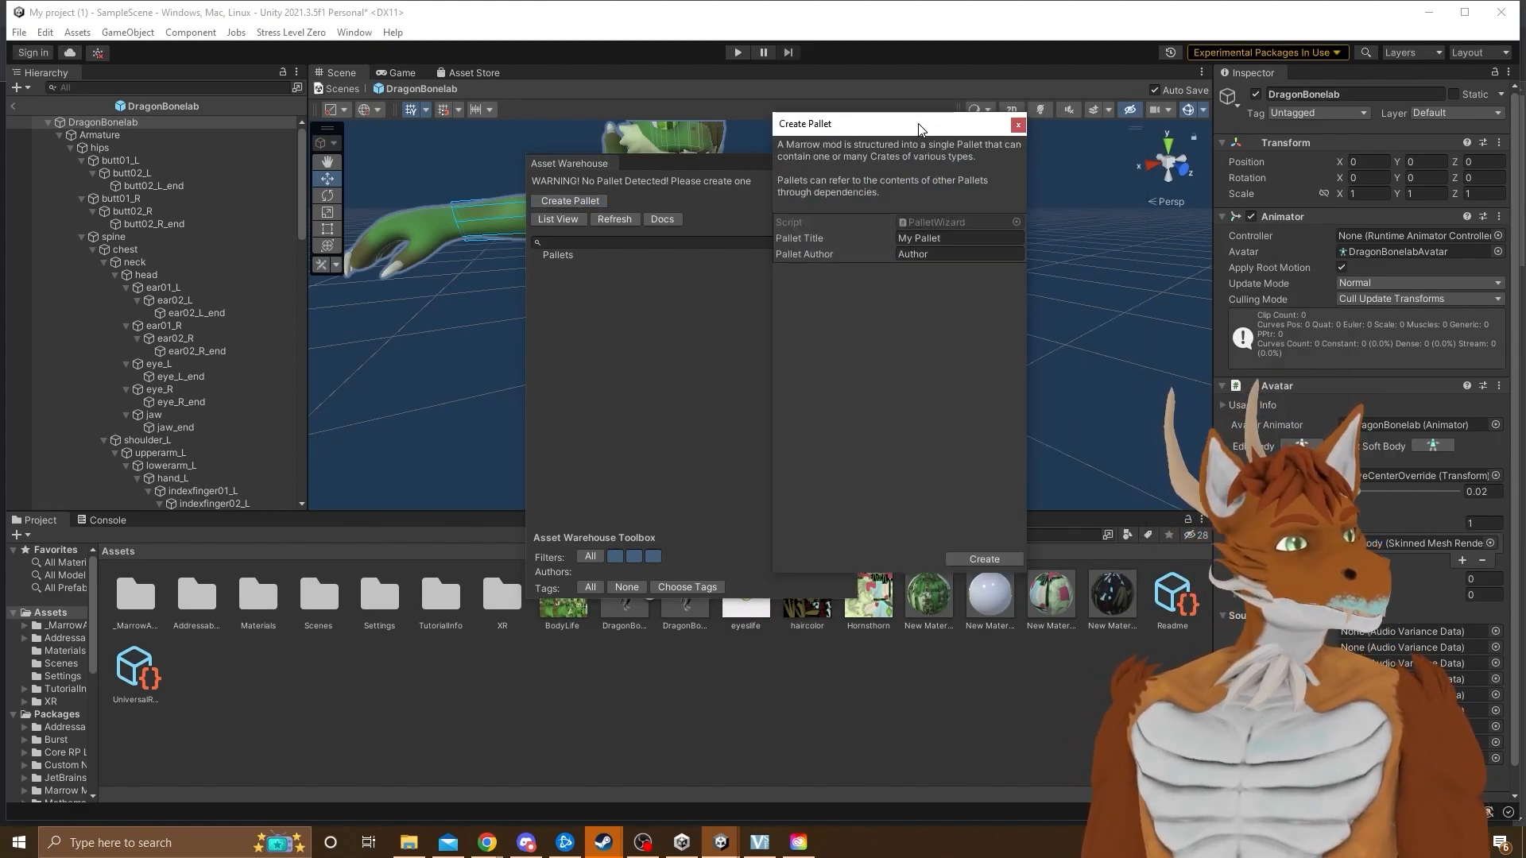
# Create a pallet titled LifeDragon with the author's name filled in as Pallet Author
pyautogui.moveTo(918, 129); pyautogui.dragTo(948, 185)
pyautogui.click(990, 299)
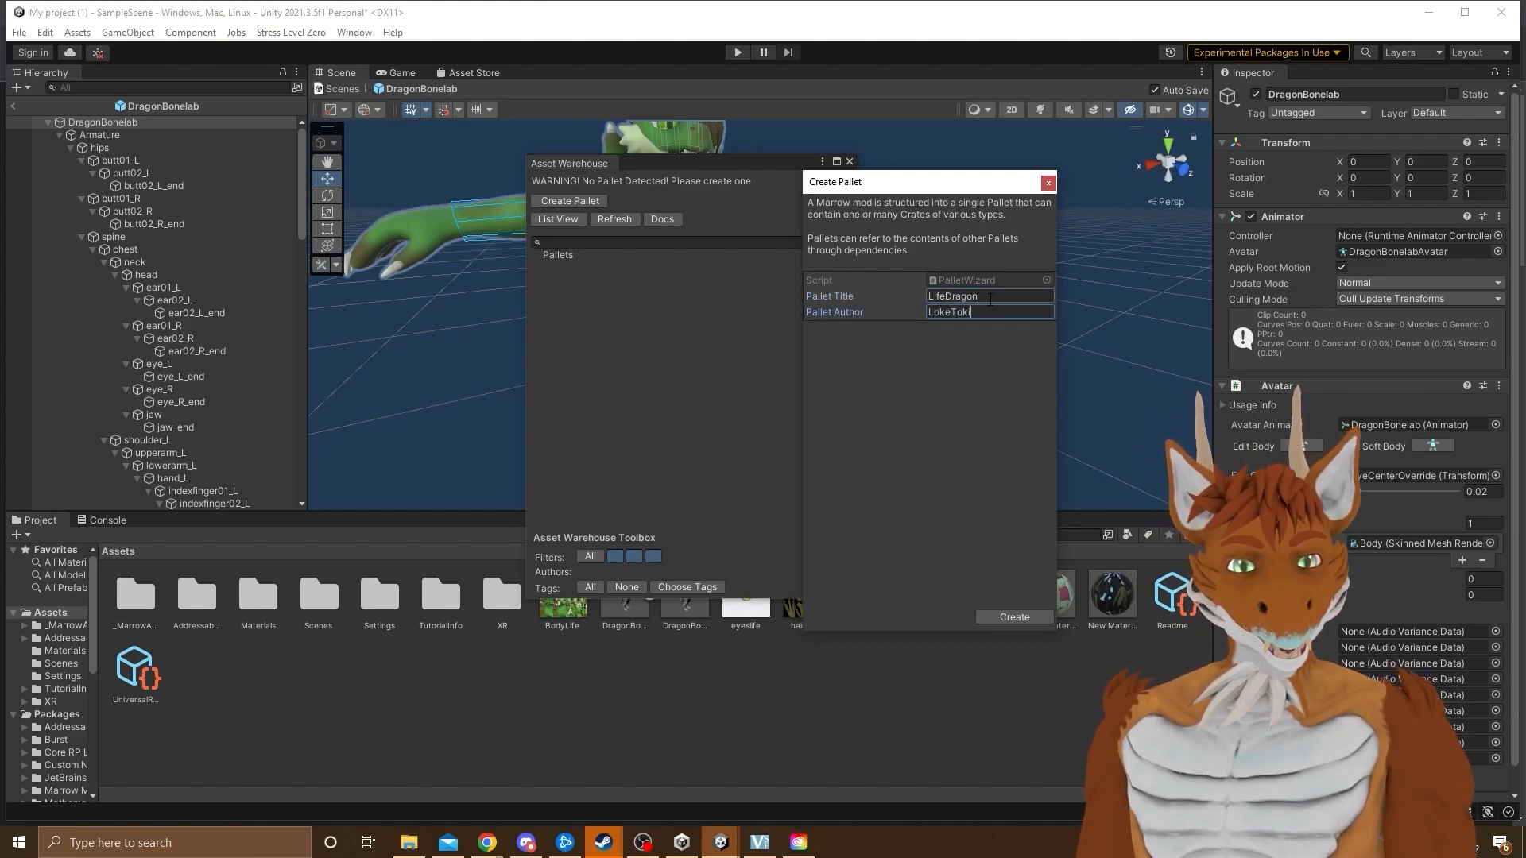
pyautogui.click(1003, 617)
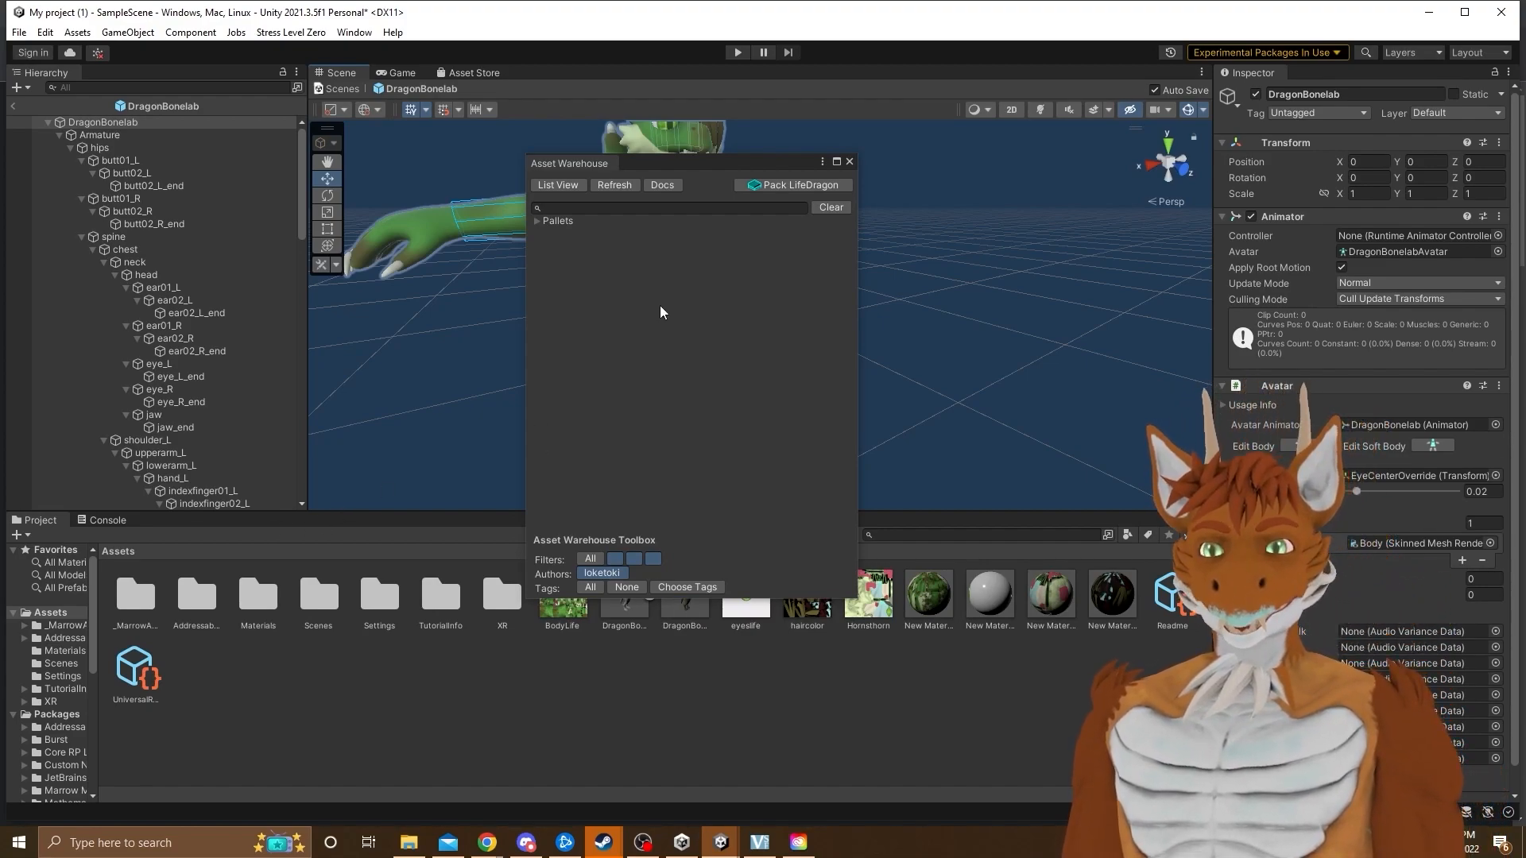
# Select the LifeDragon pallet in the Asset Warehouse and start adding a crate to it
pyautogui.click(569, 221)
pyautogui.click(537, 221)
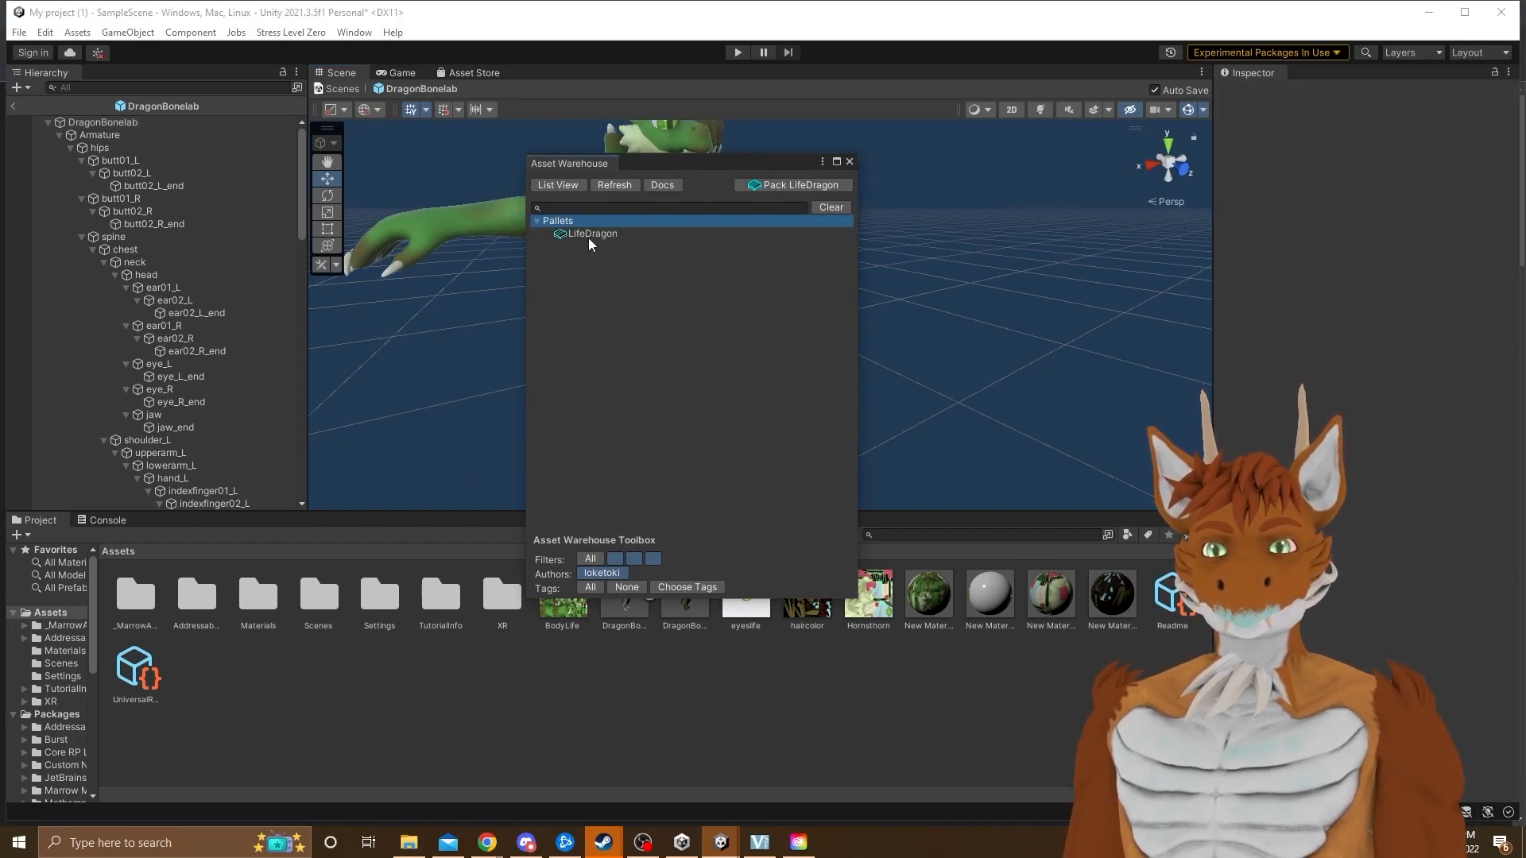
pyautogui.click(594, 234)
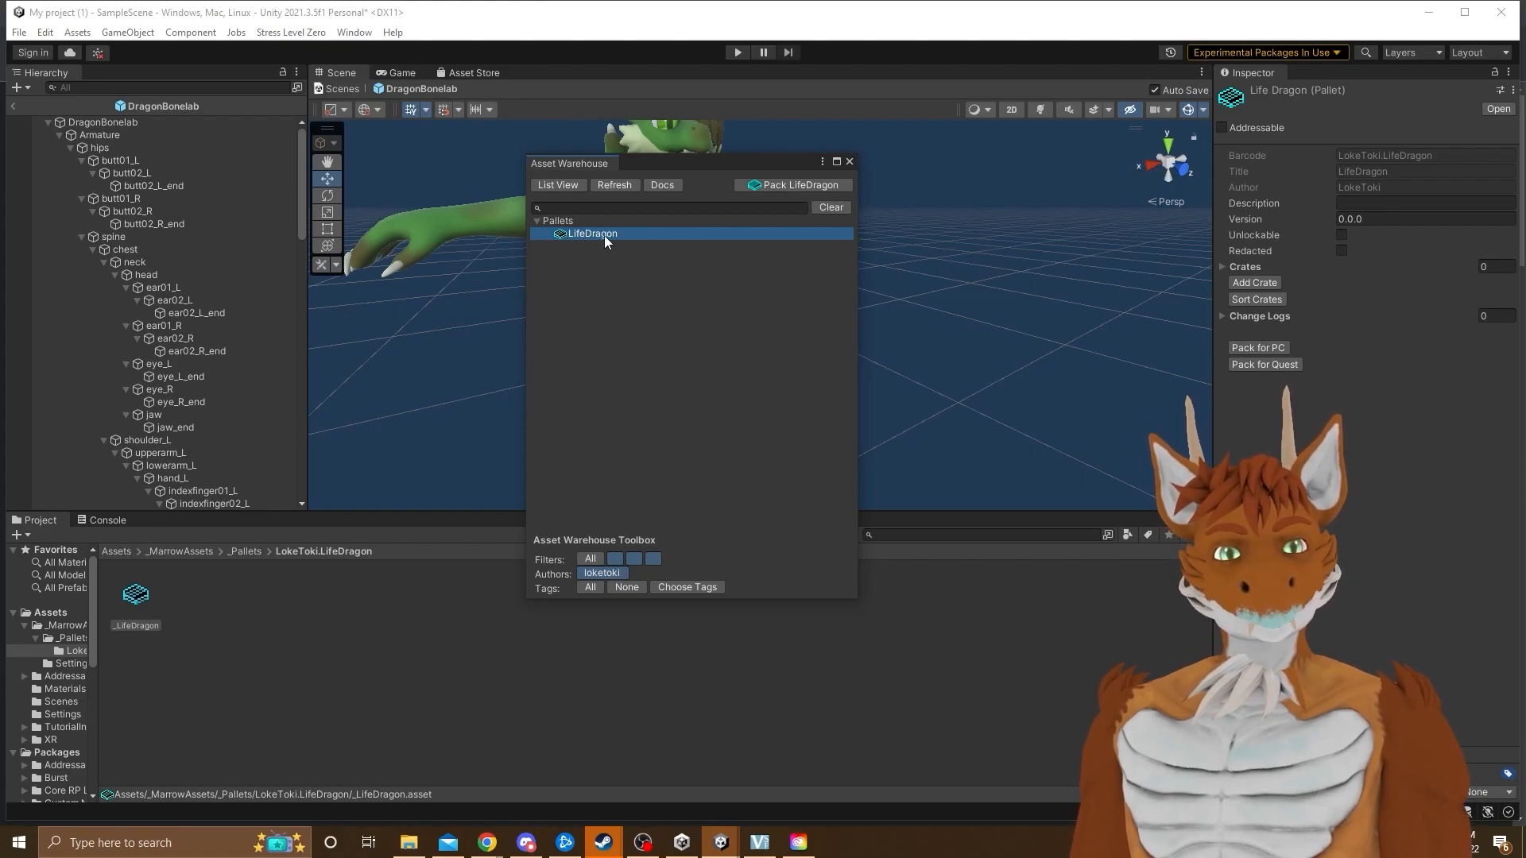
pyautogui.click(1257, 283)
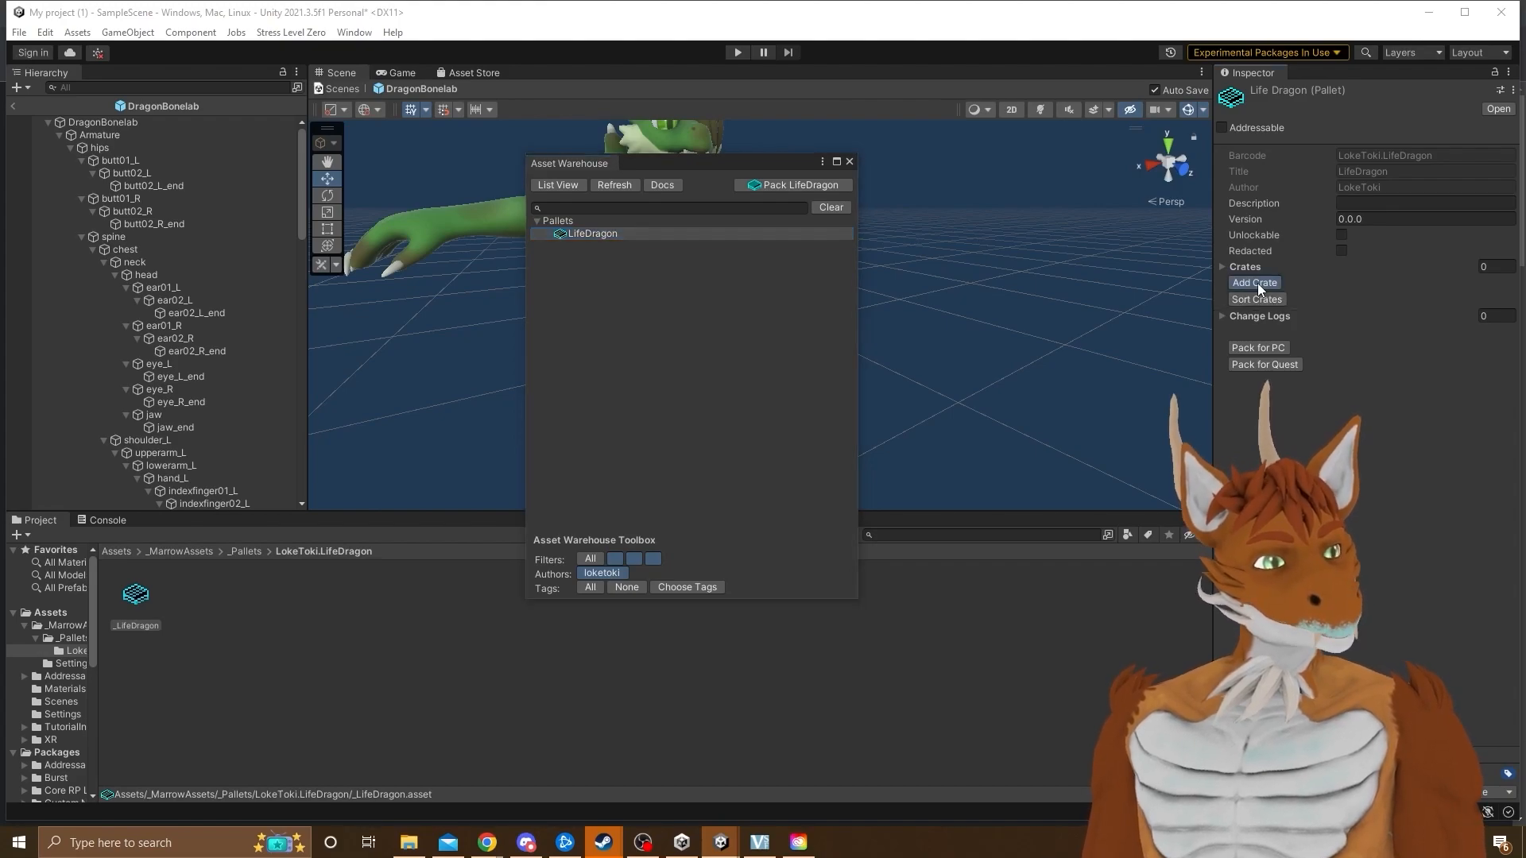
pyautogui.moveTo(1227, 227); pyautogui.dragTo(313, 207)
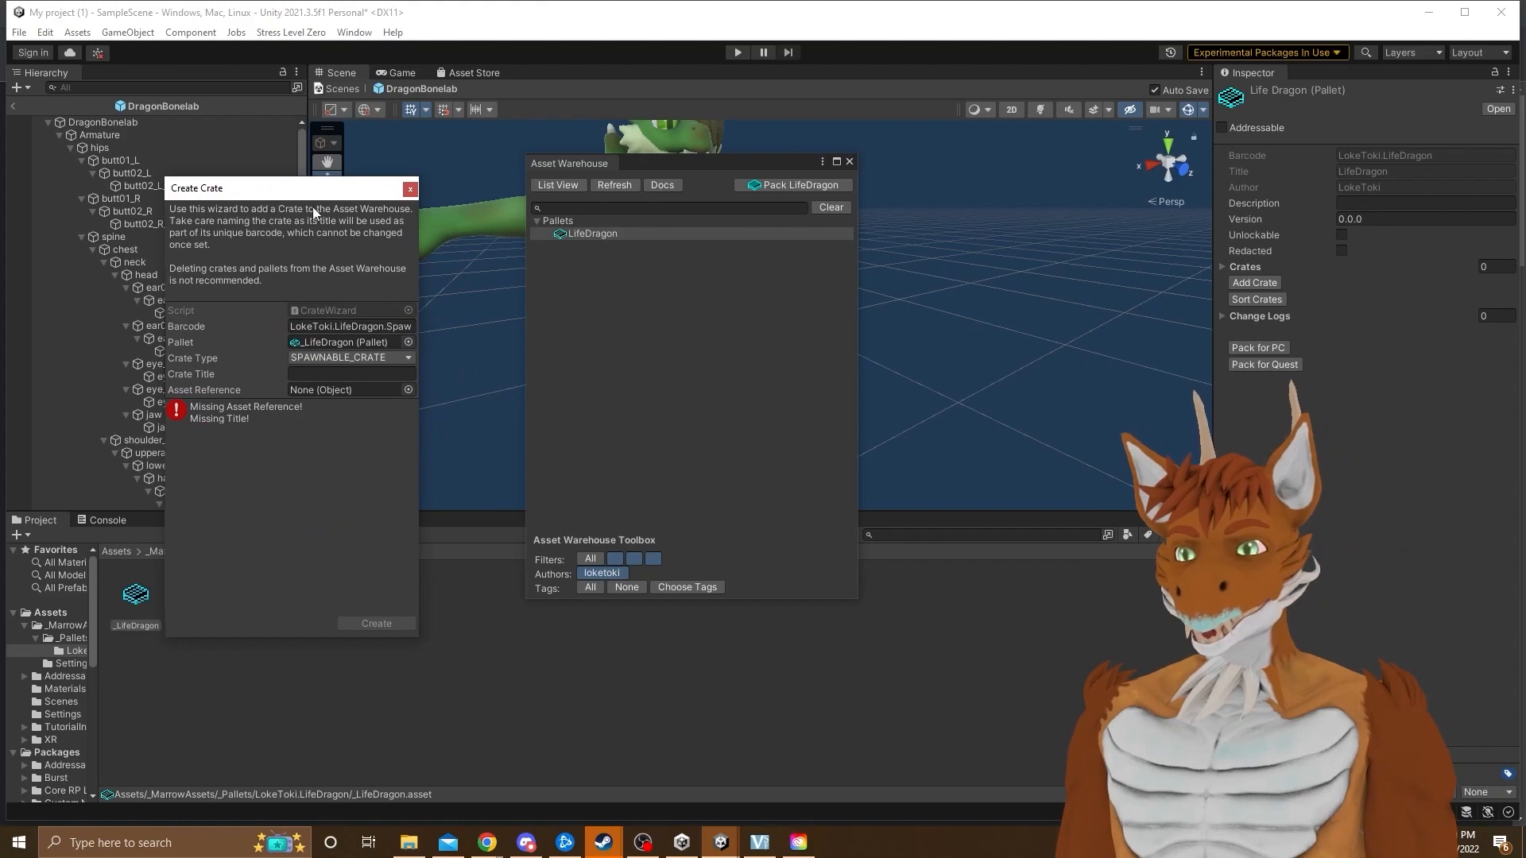
# Set the new crate's type to AVATAR_CRATE and its title to DragonLife
pyautogui.click(393, 358)
pyautogui.click(393, 356)
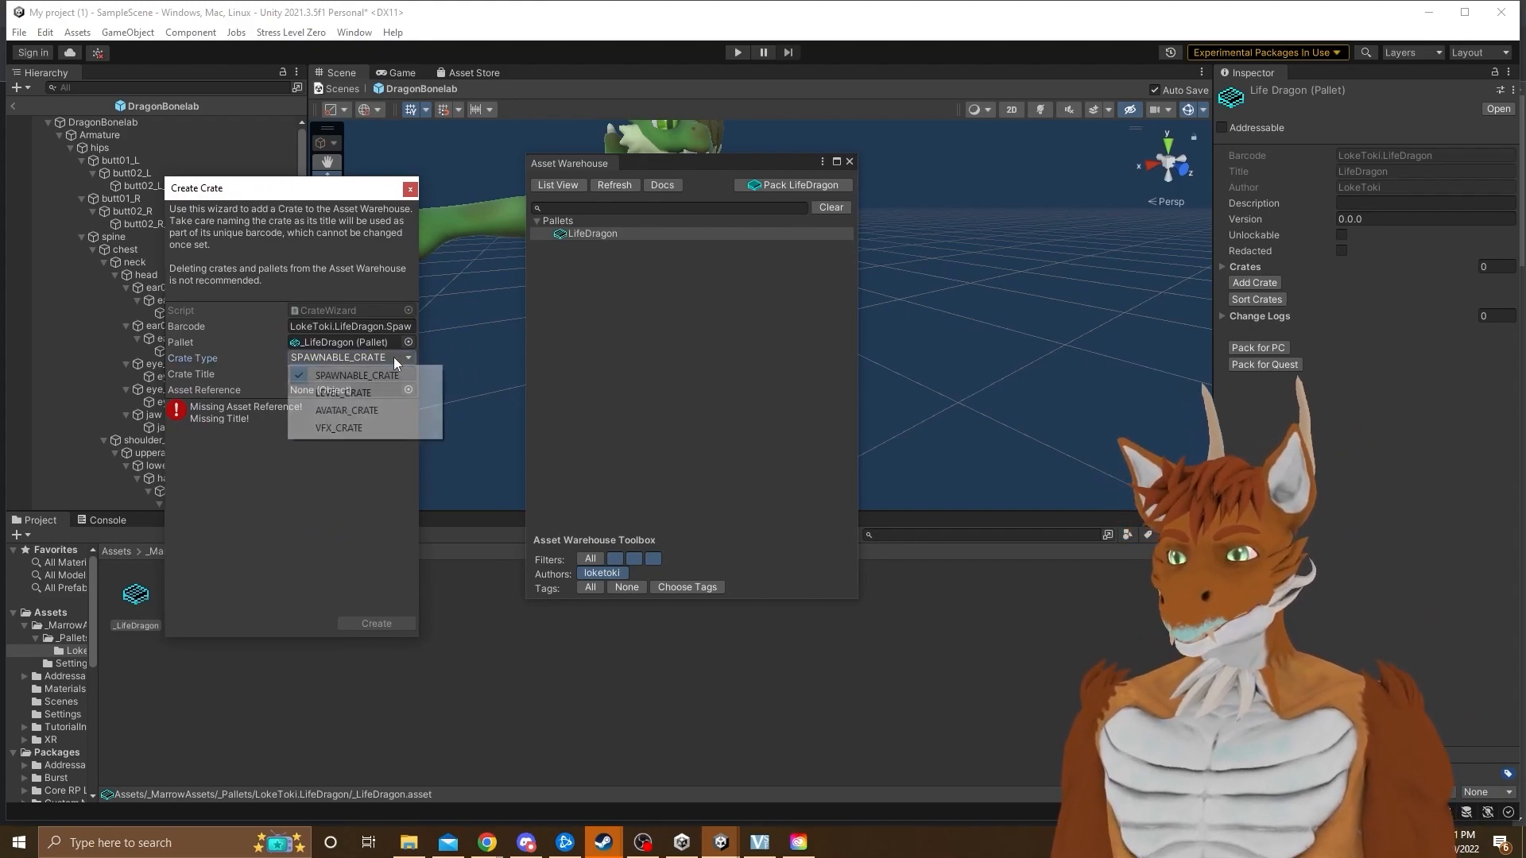
pyautogui.click(397, 353)
pyautogui.click(370, 279)
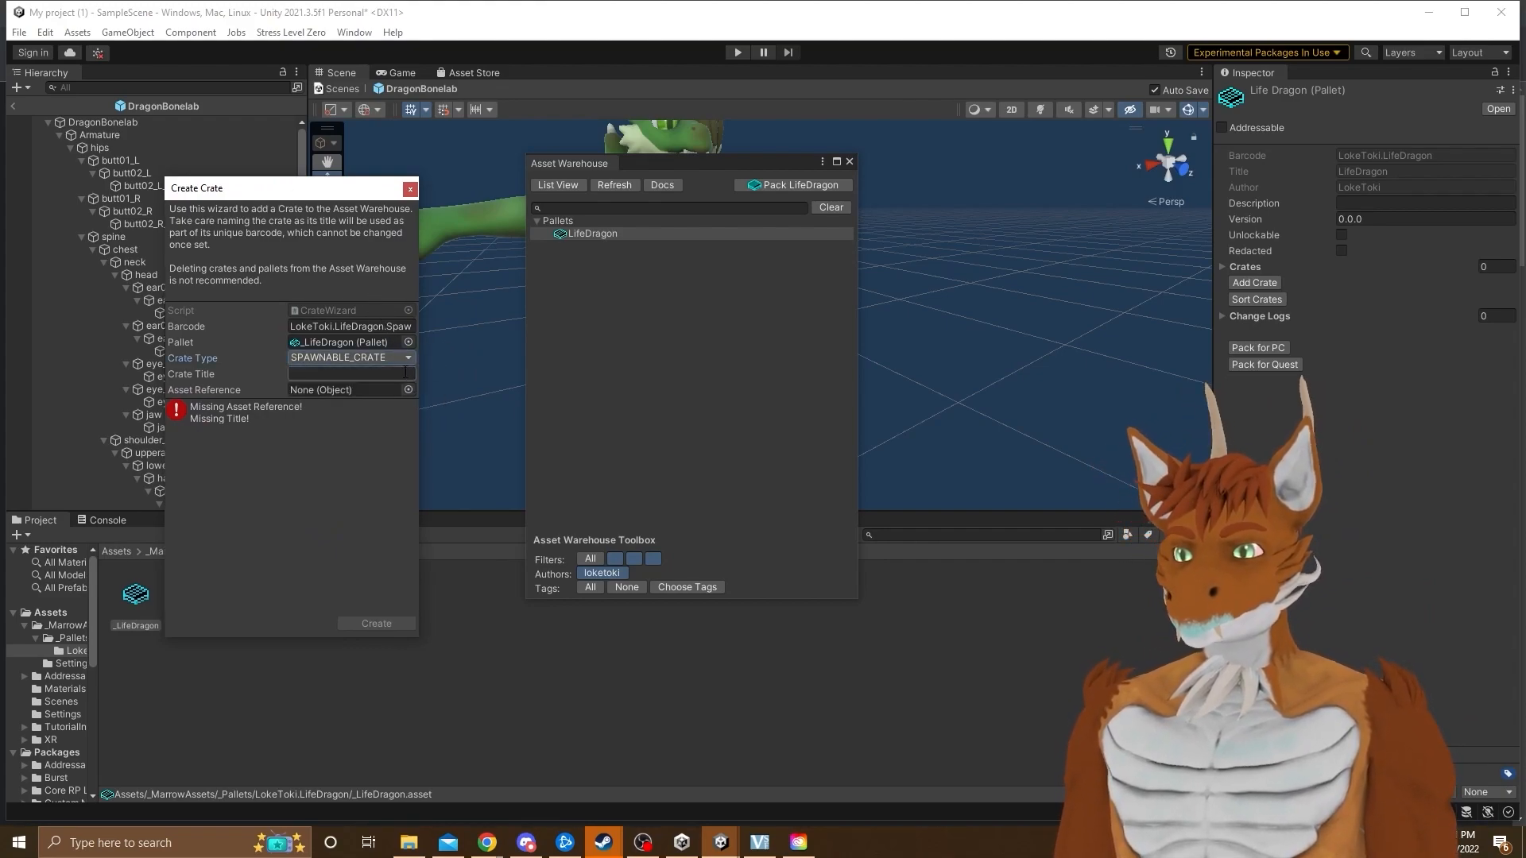
pyautogui.click(392, 358)
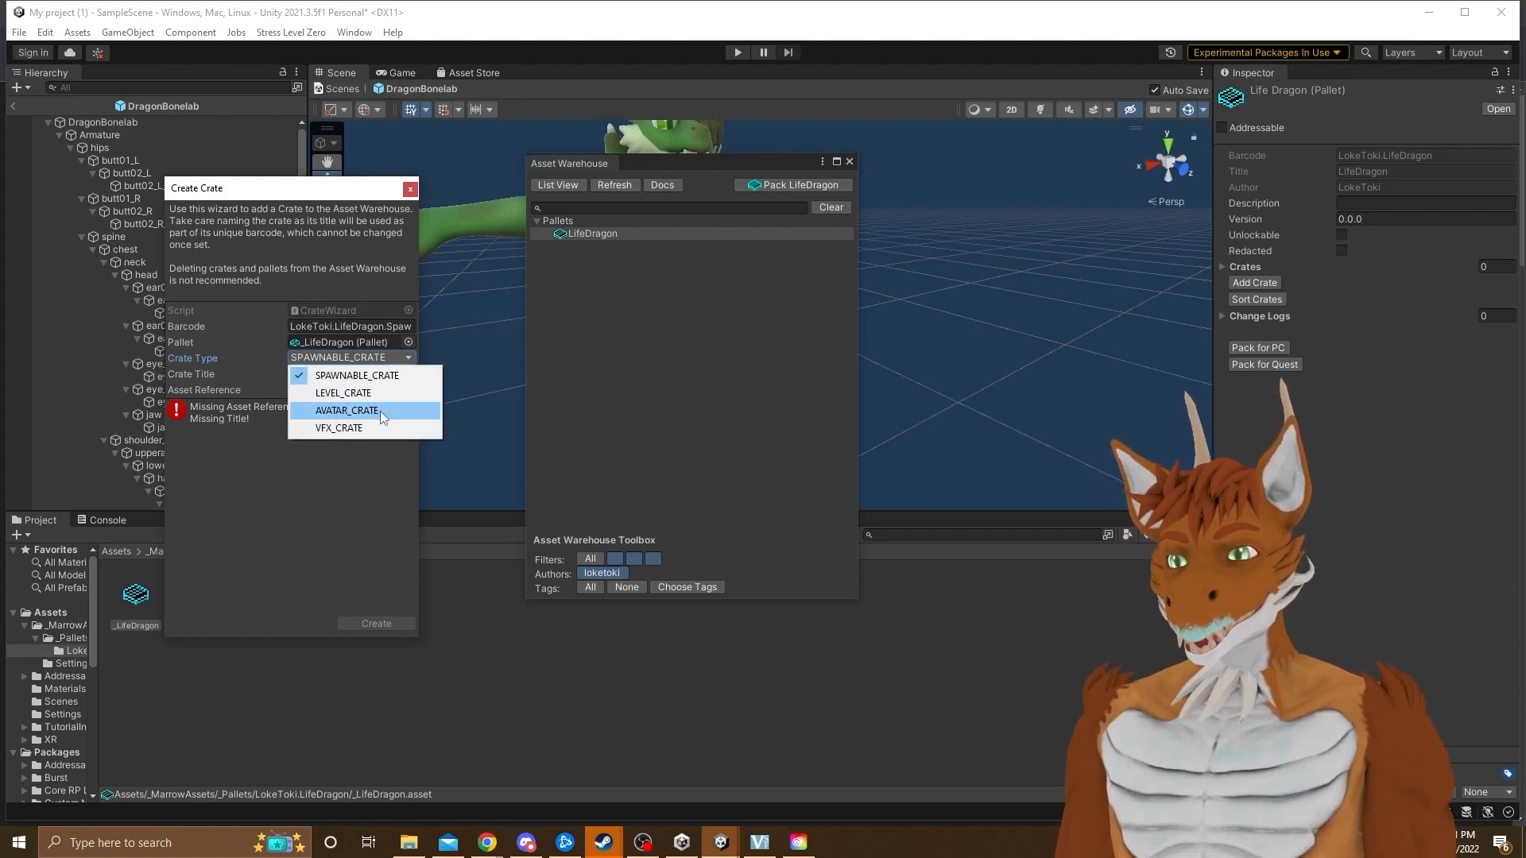
pyautogui.click(380, 410)
pyautogui.click(379, 374)
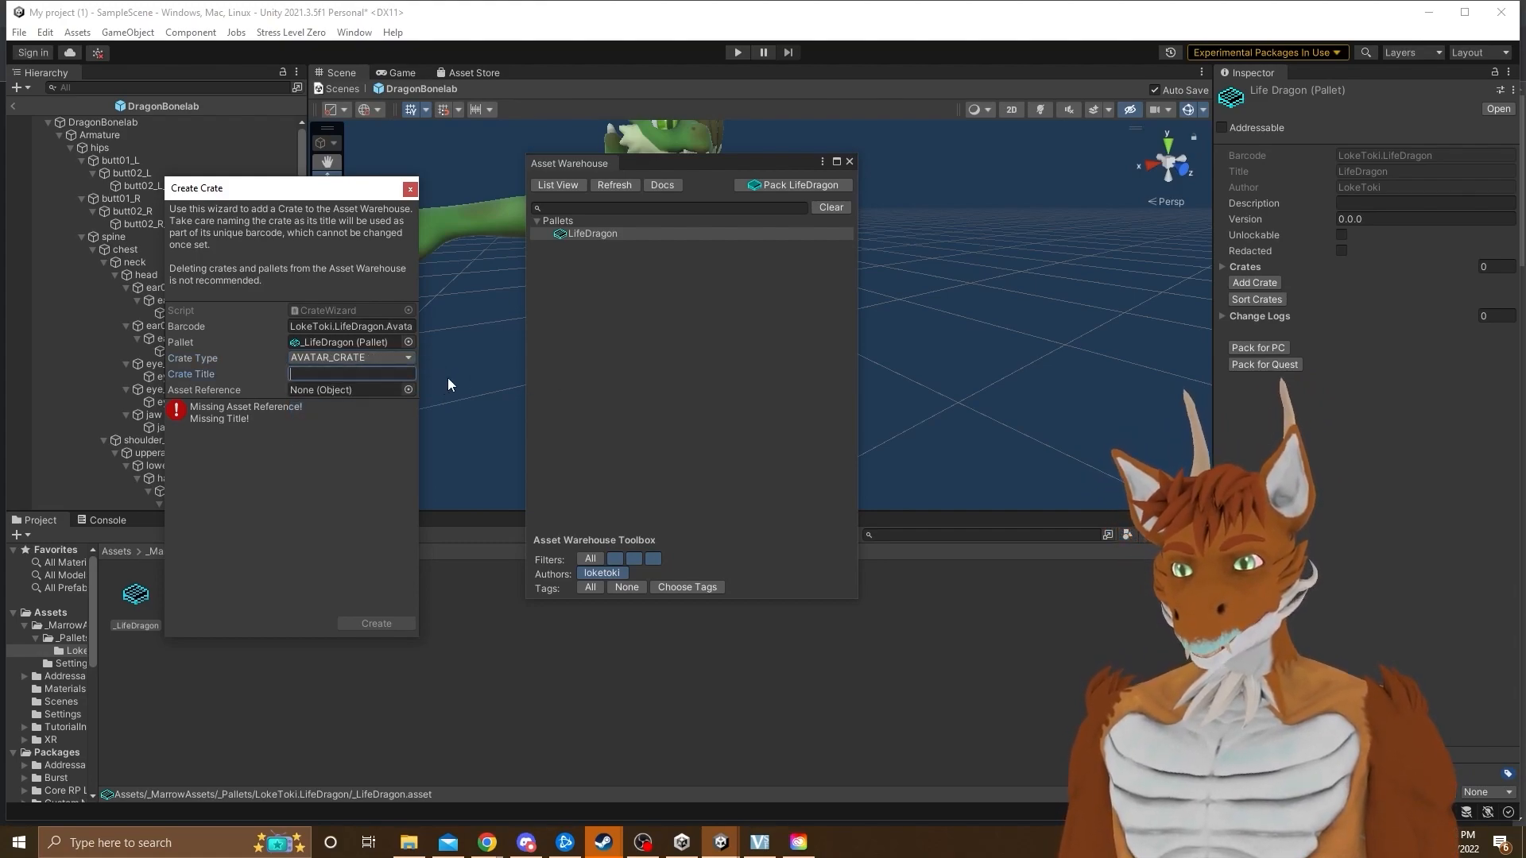
pyautogui.write('DragonLife')
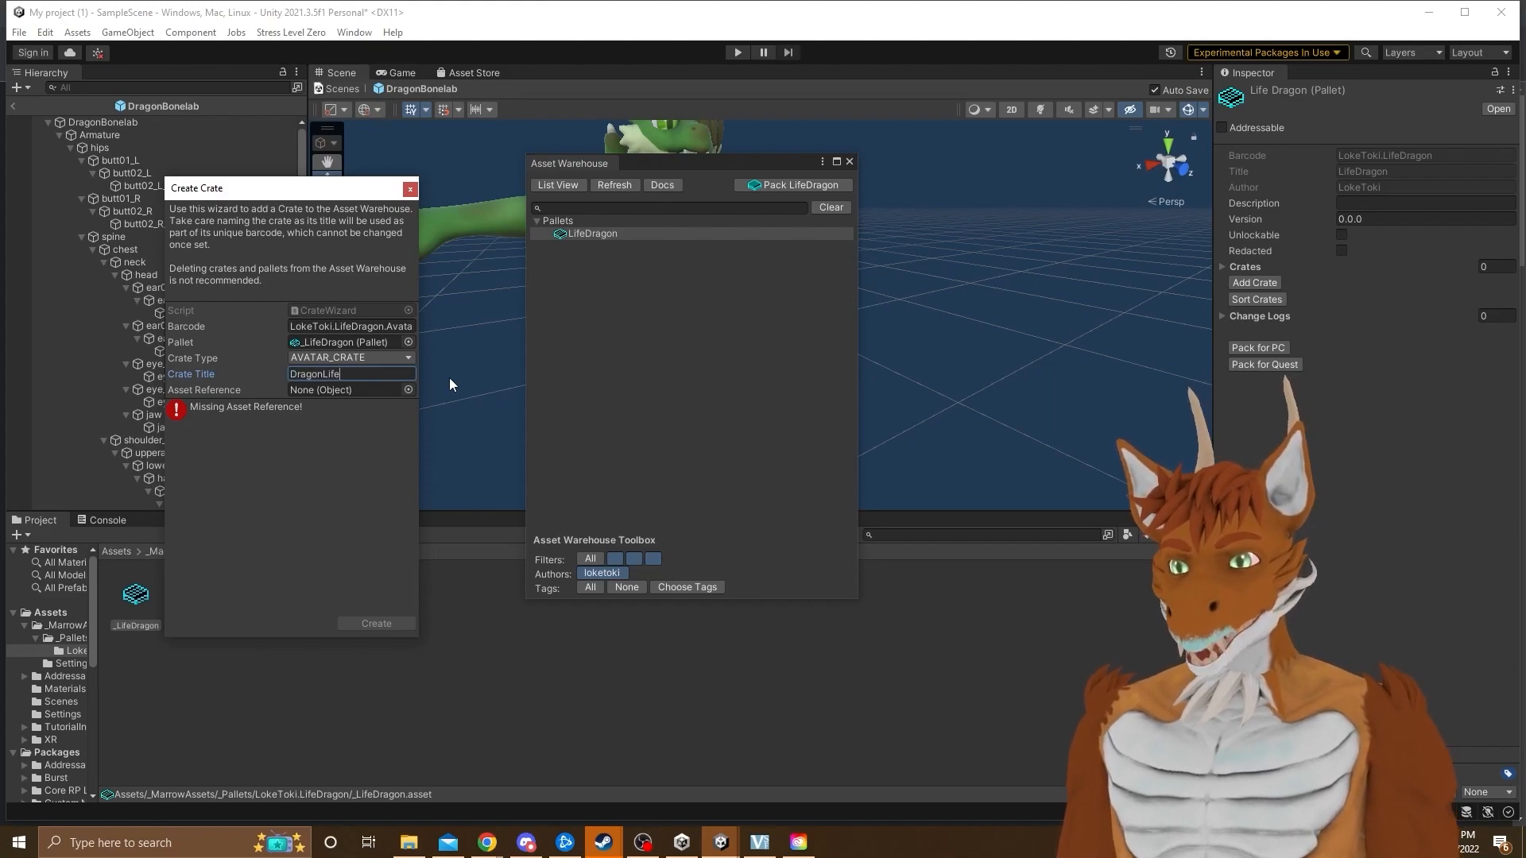
# Find "dragon" among the assets, assign DragonBonelab.prefab as the crate's Asset Reference, and create the crate
pyautogui.click(409, 389)
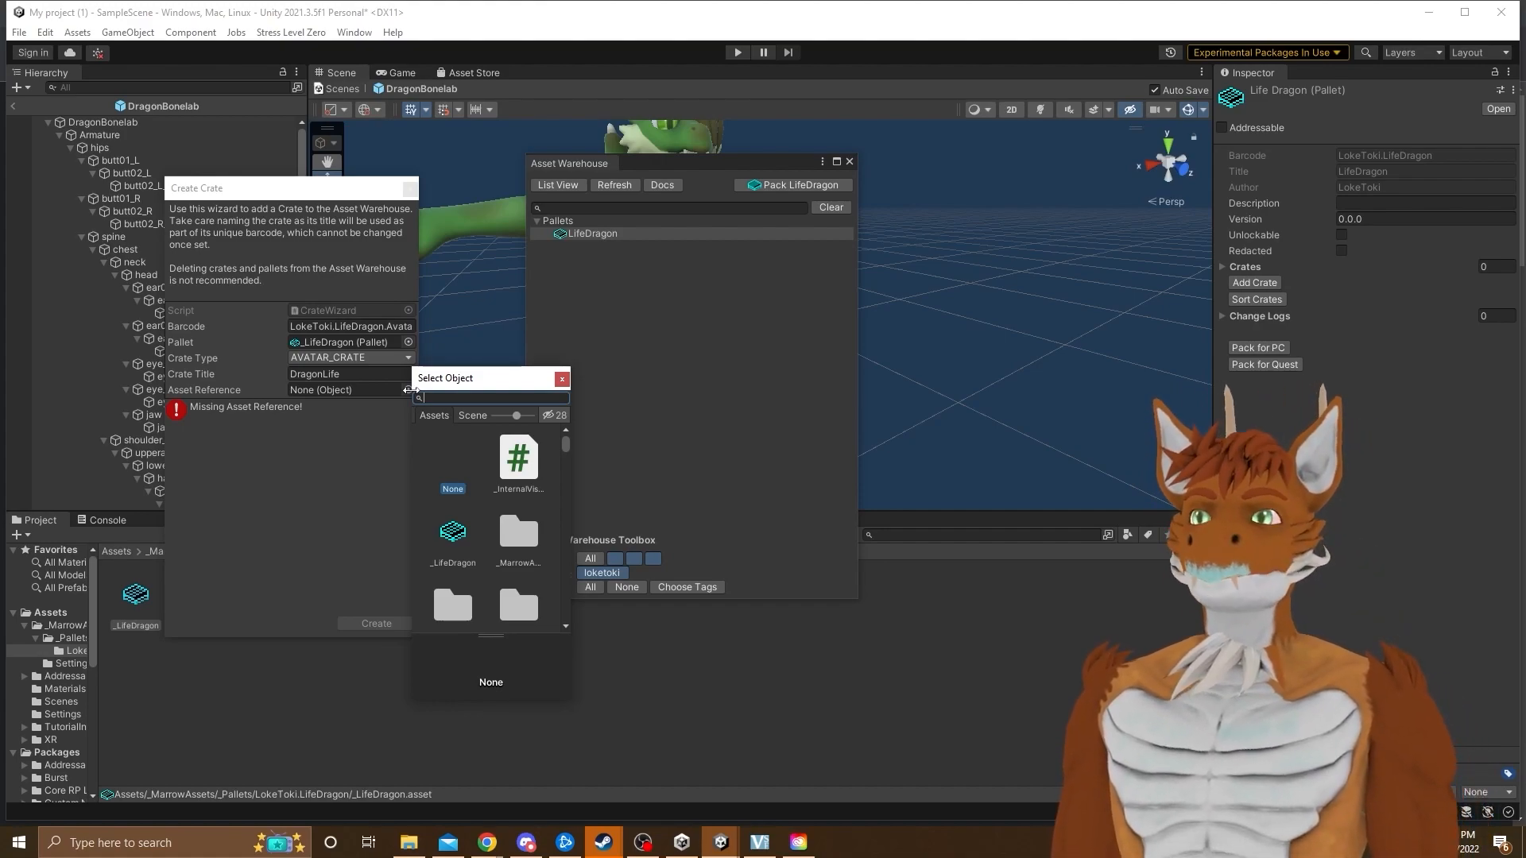
pyautogui.write('dragon')
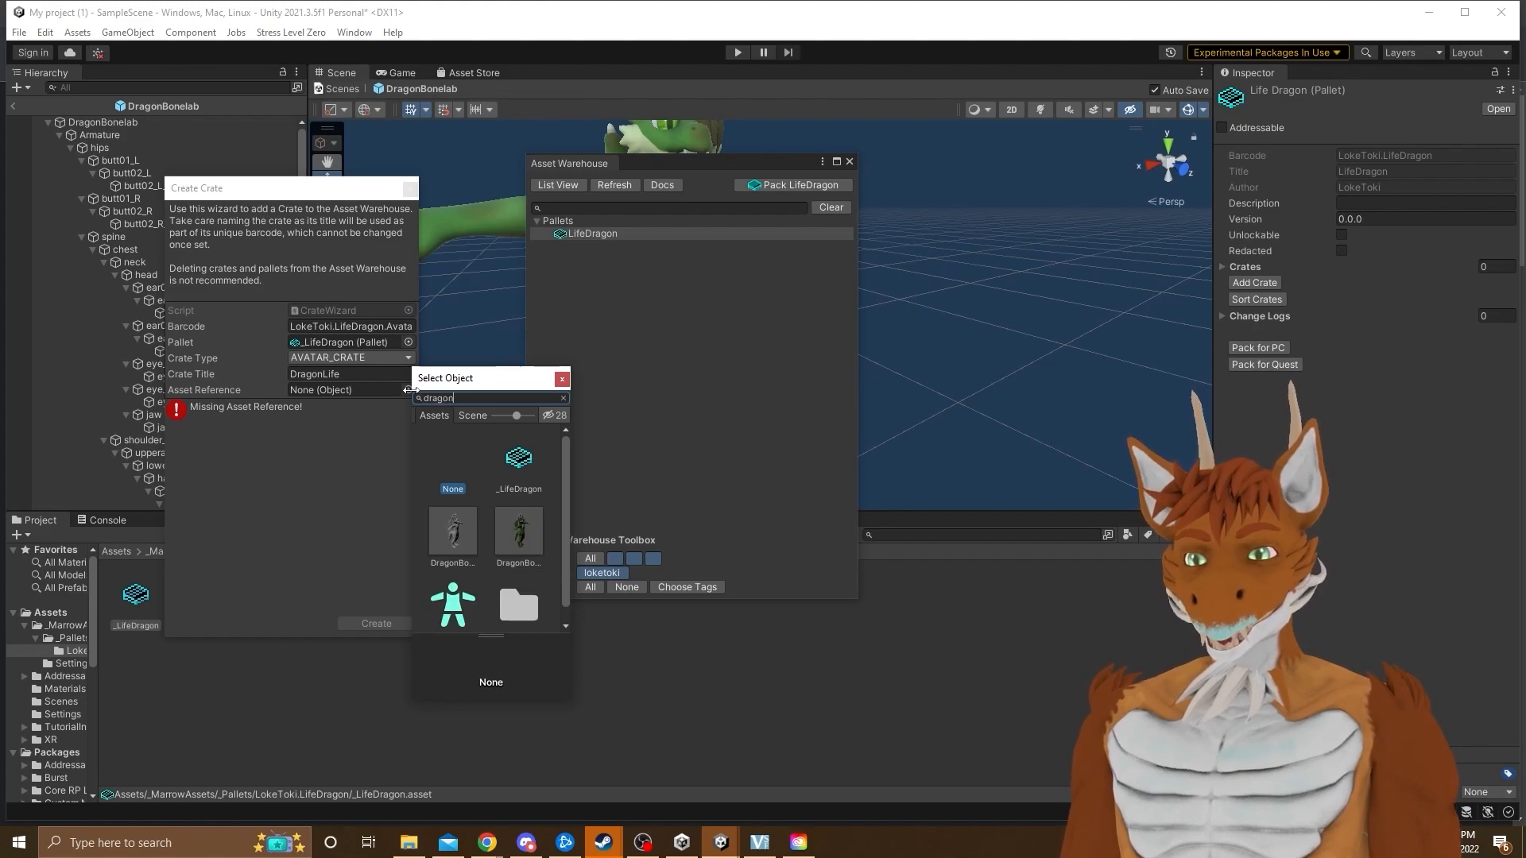
pyautogui.click(461, 538)
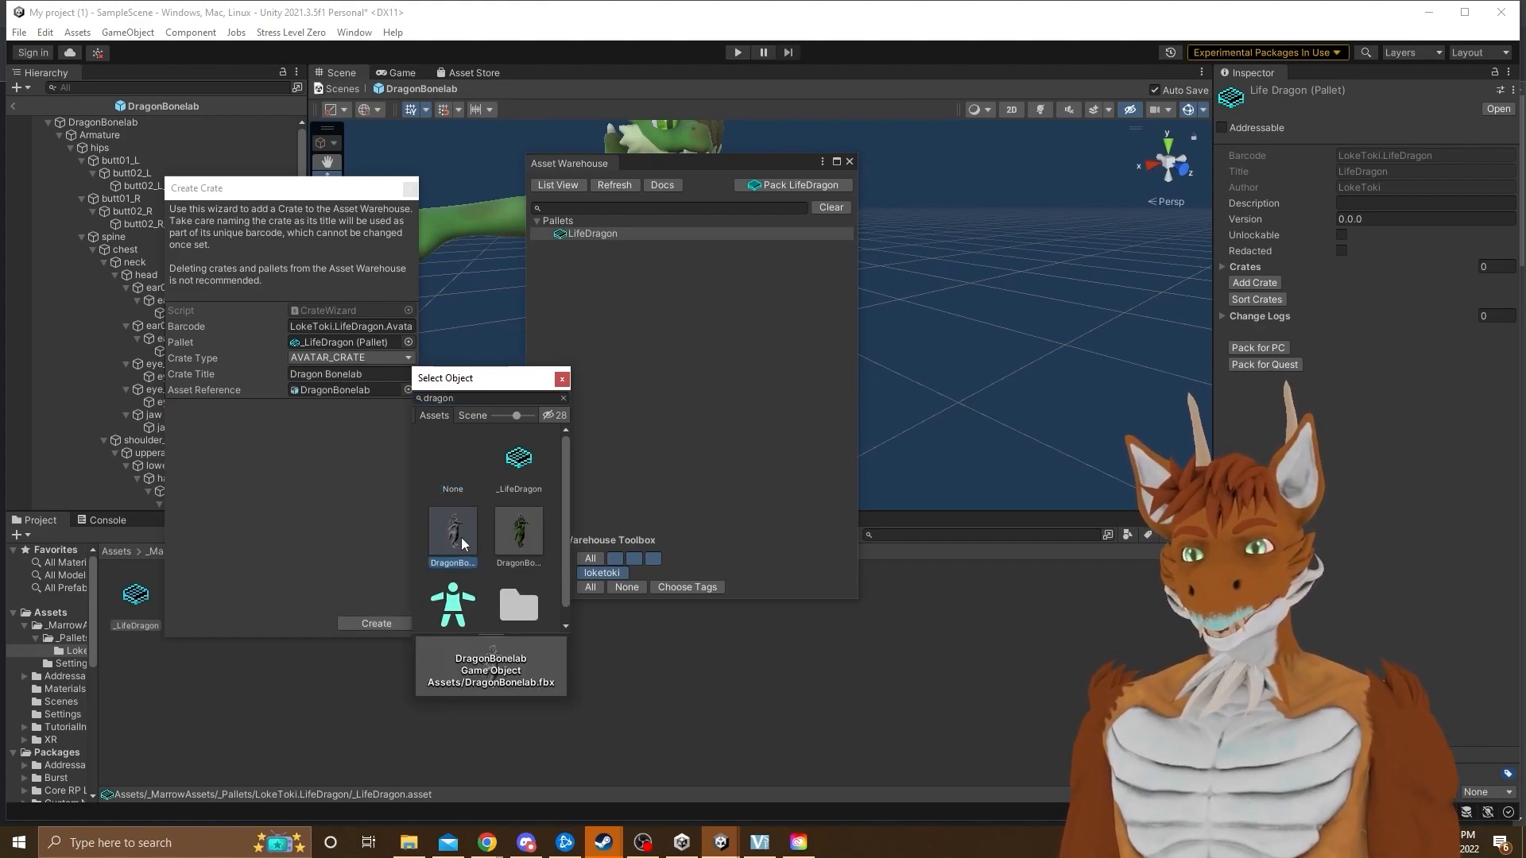
pyautogui.click(530, 536)
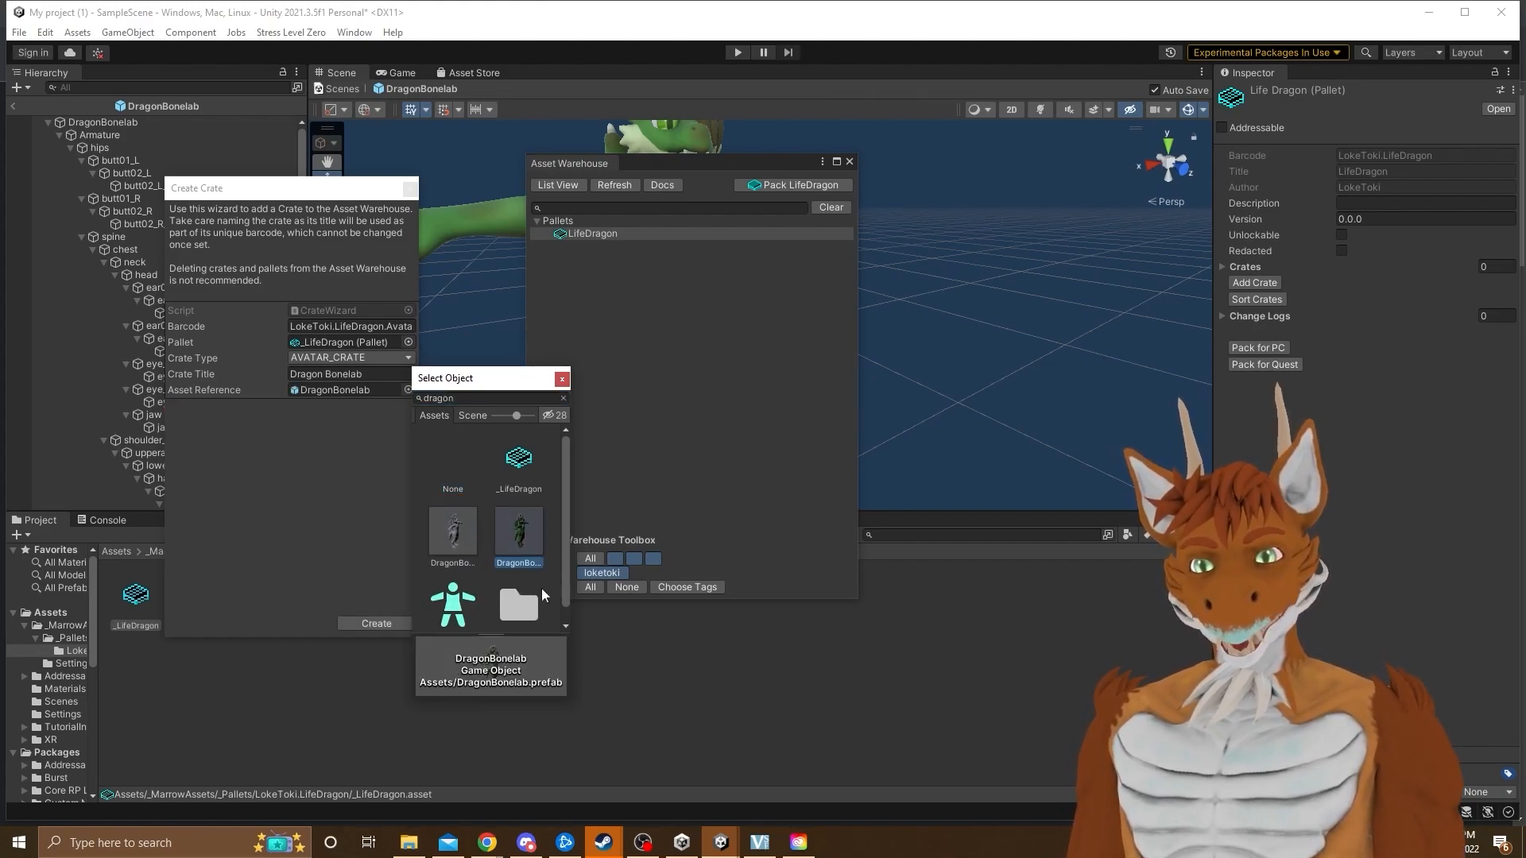
pyautogui.doubleClick(523, 534)
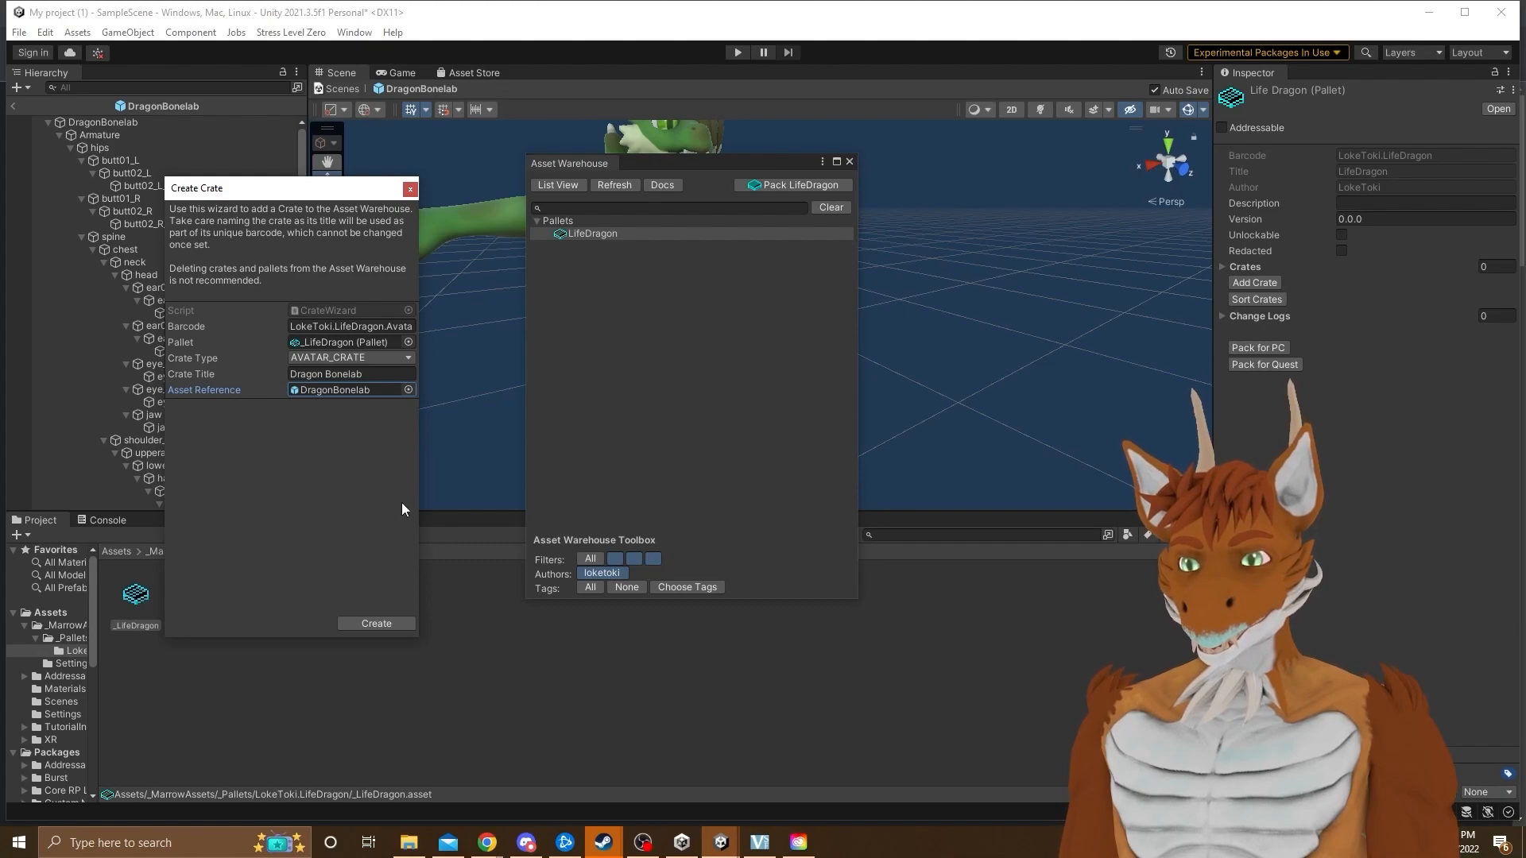
pyautogui.click(384, 623)
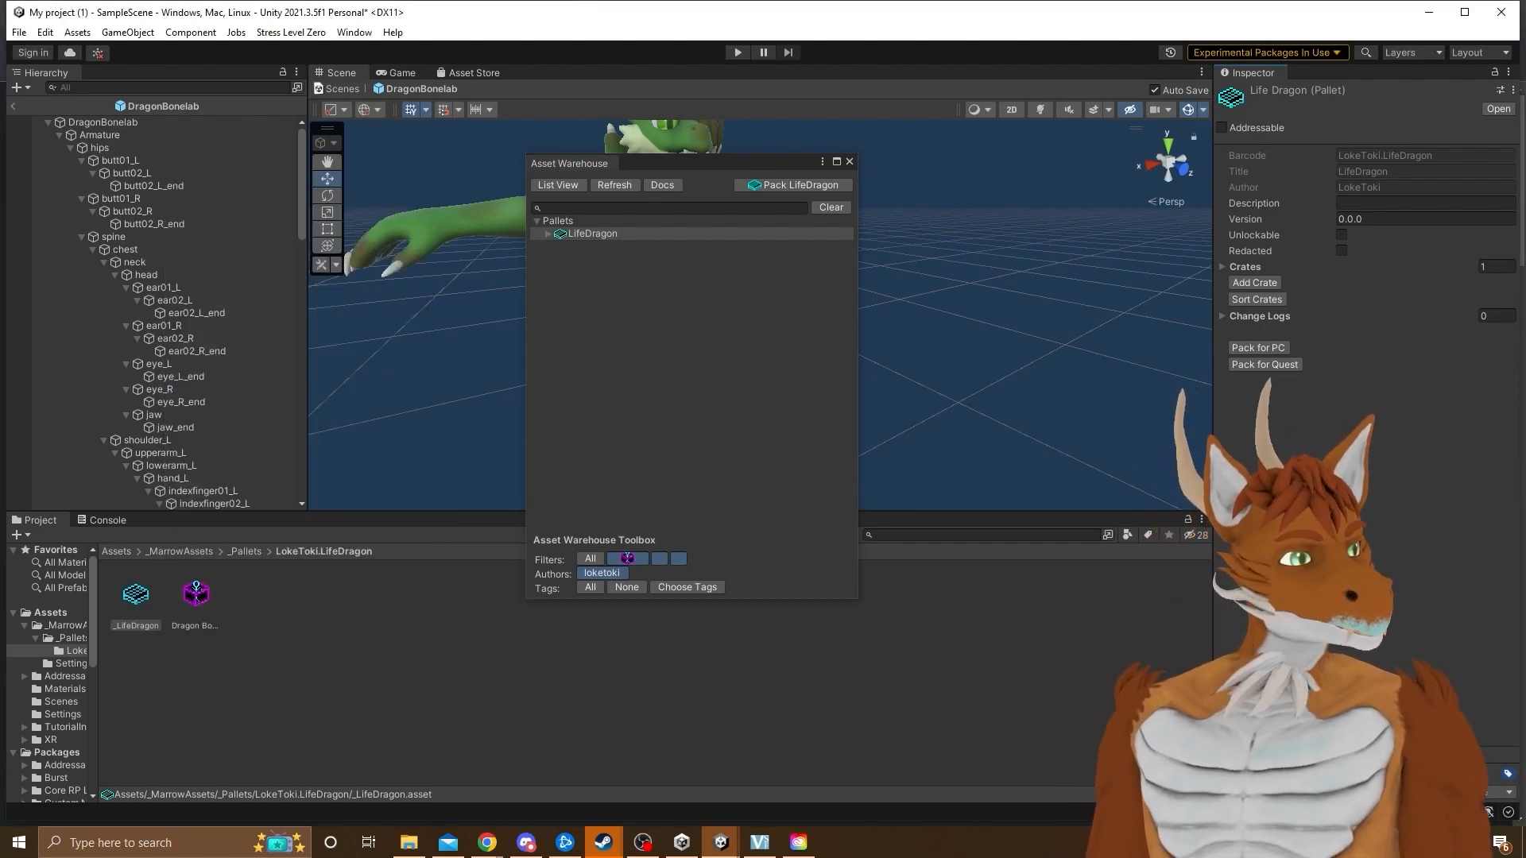
# Generate the packed assets for the Dragon Bonelab crate and pack the LifeDragon pallet, saving the modified scenes
pyautogui.click(195, 596)
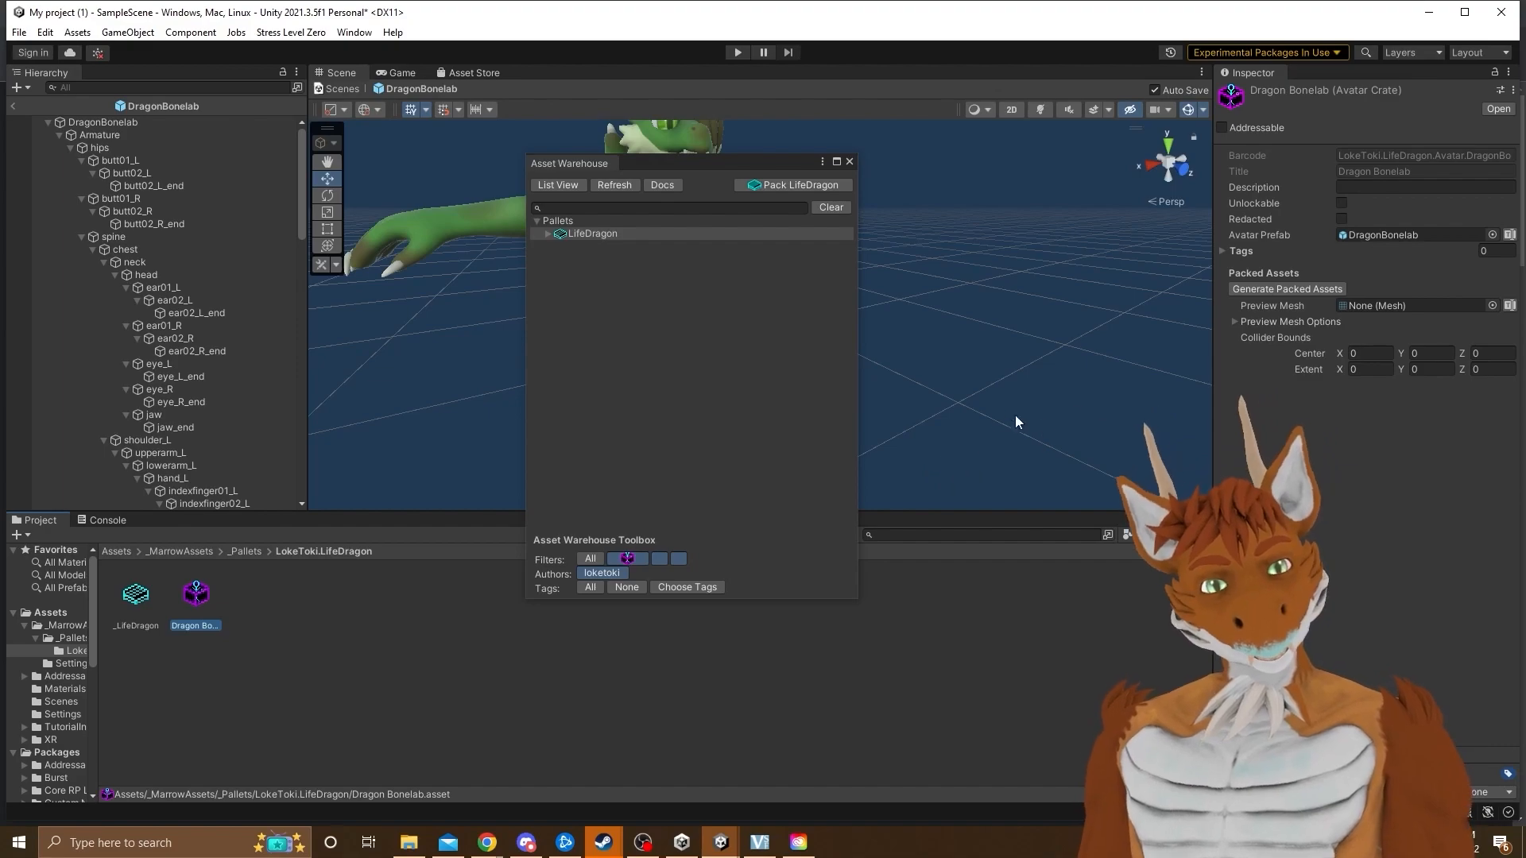
pyautogui.click(1299, 290)
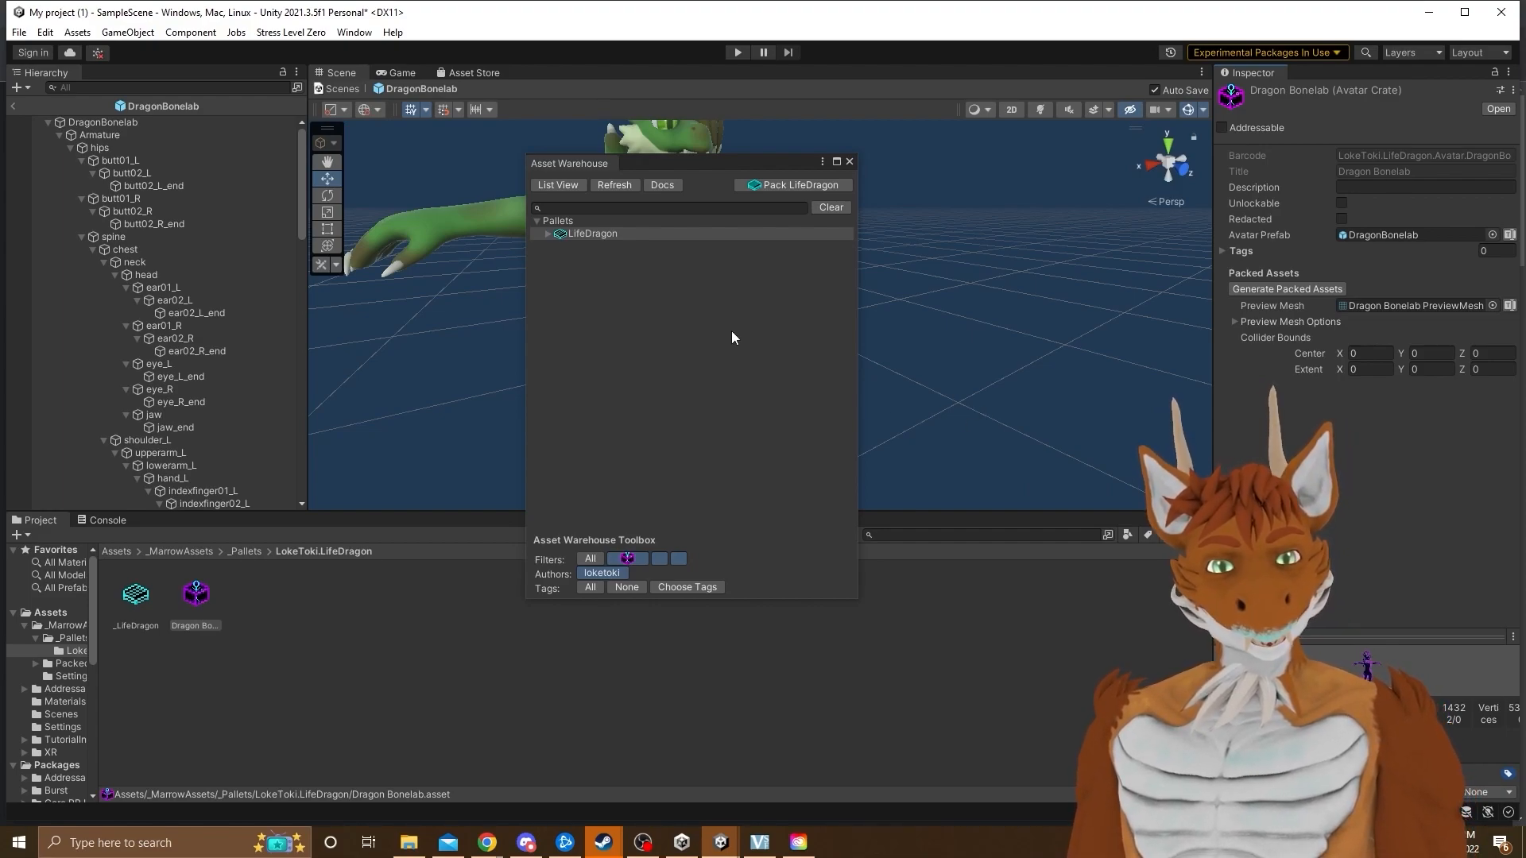
pyautogui.click(783, 186)
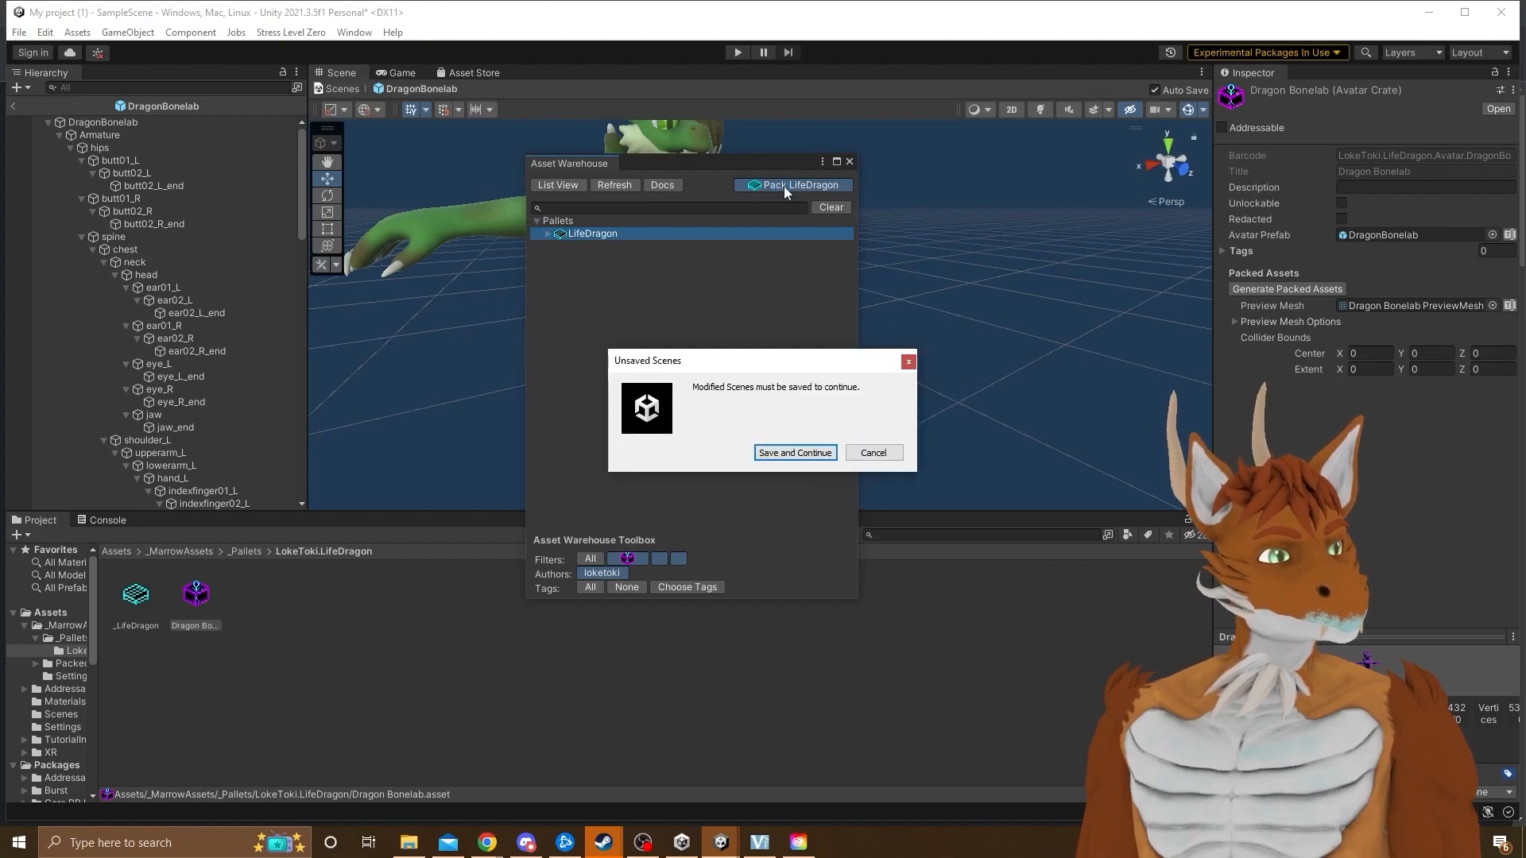
pyautogui.click(797, 450)
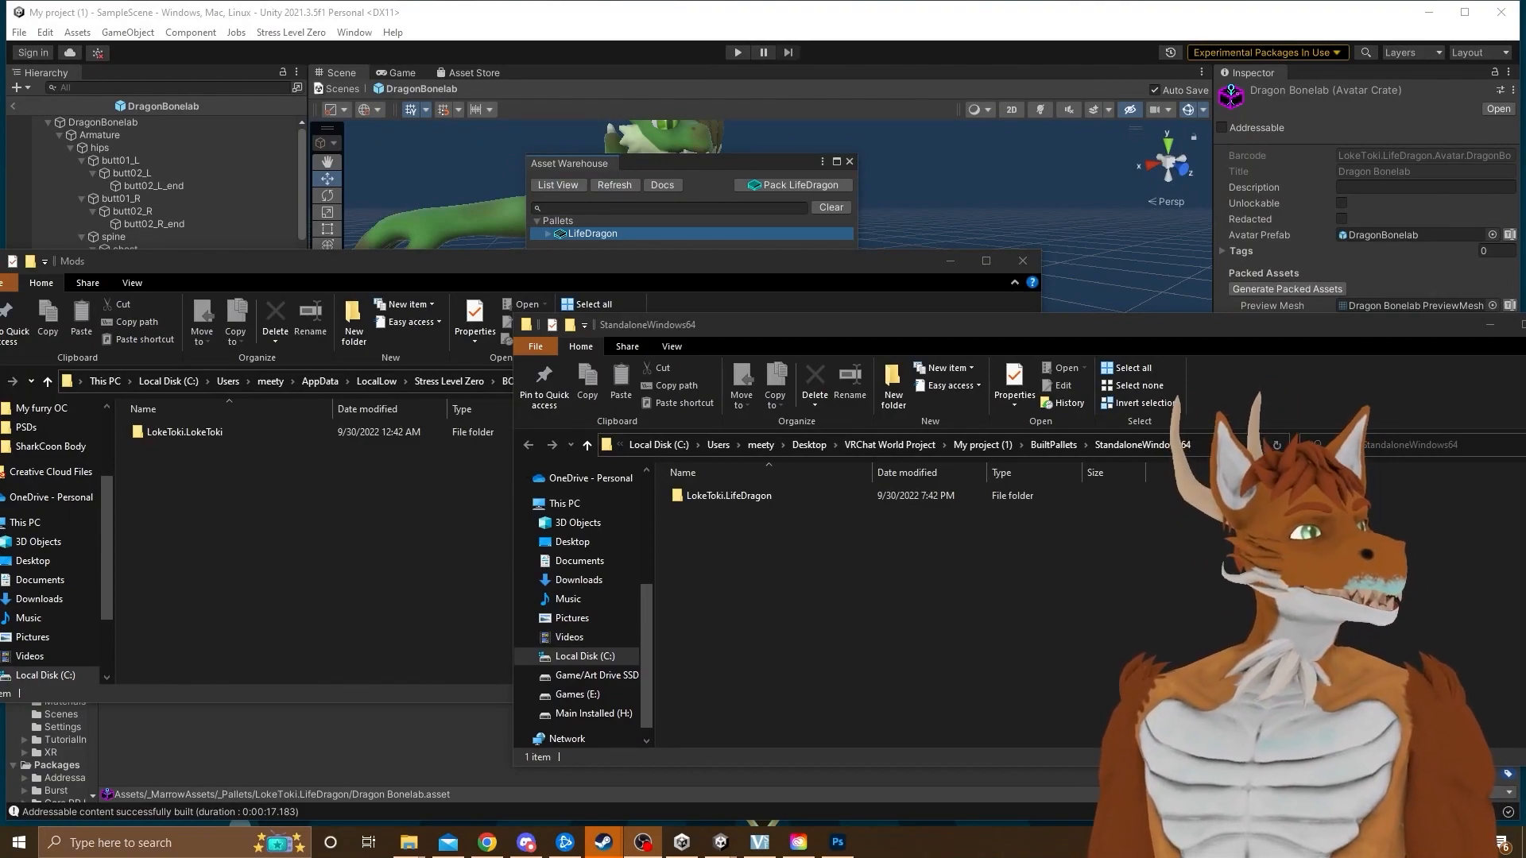
# Copy the built LifeDragon pallet folder from StandaloneWindows64 and paste it into the BONELAB Mods folder
pyautogui.moveTo(1166, 326); pyautogui.dragTo(1166, 255)
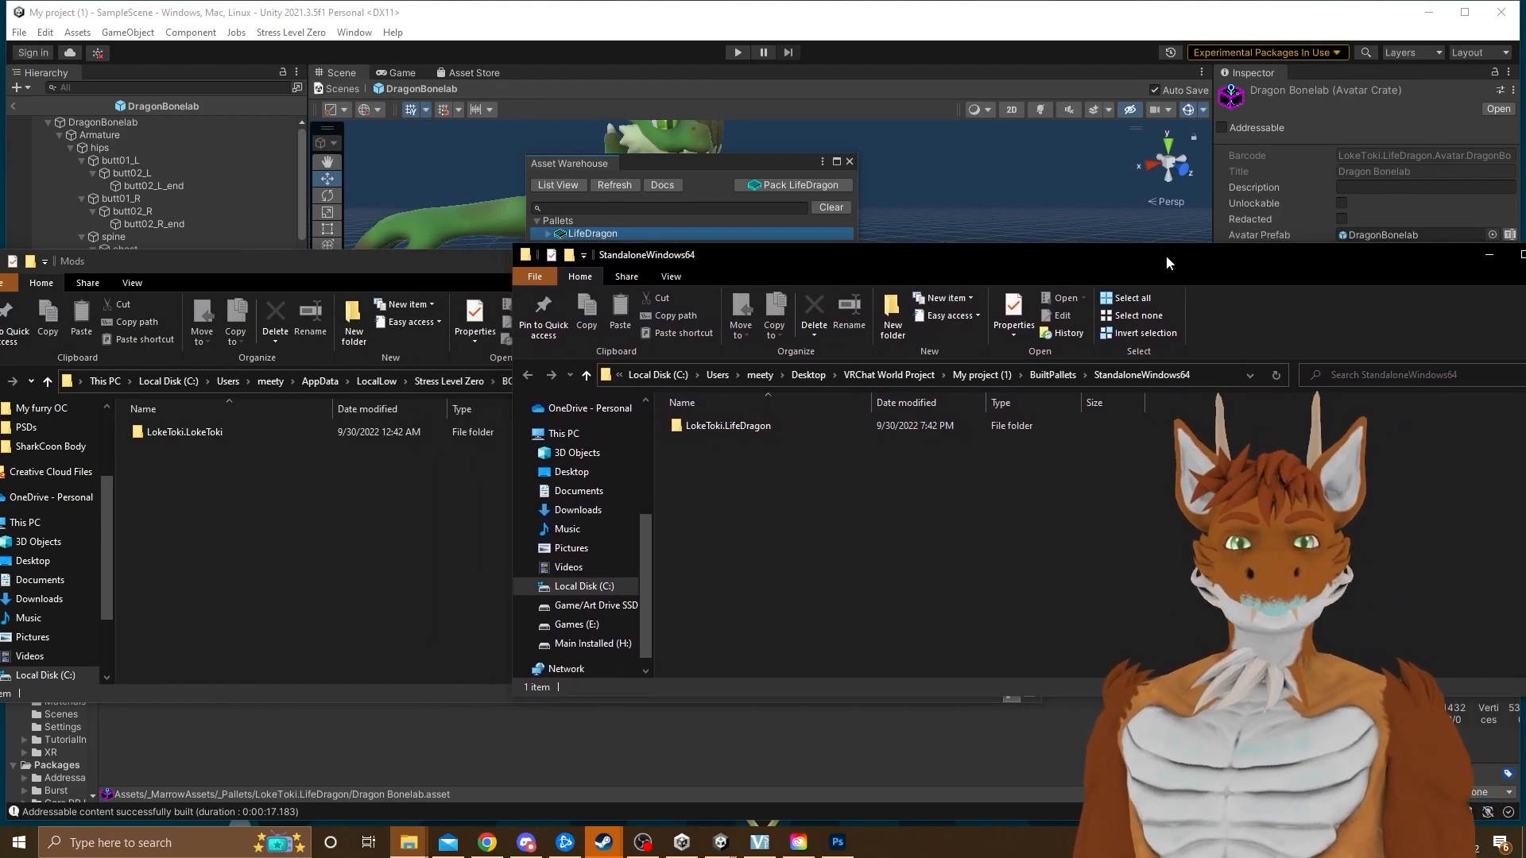
pyautogui.rightClick(806, 423)
pyautogui.rightClick(758, 425)
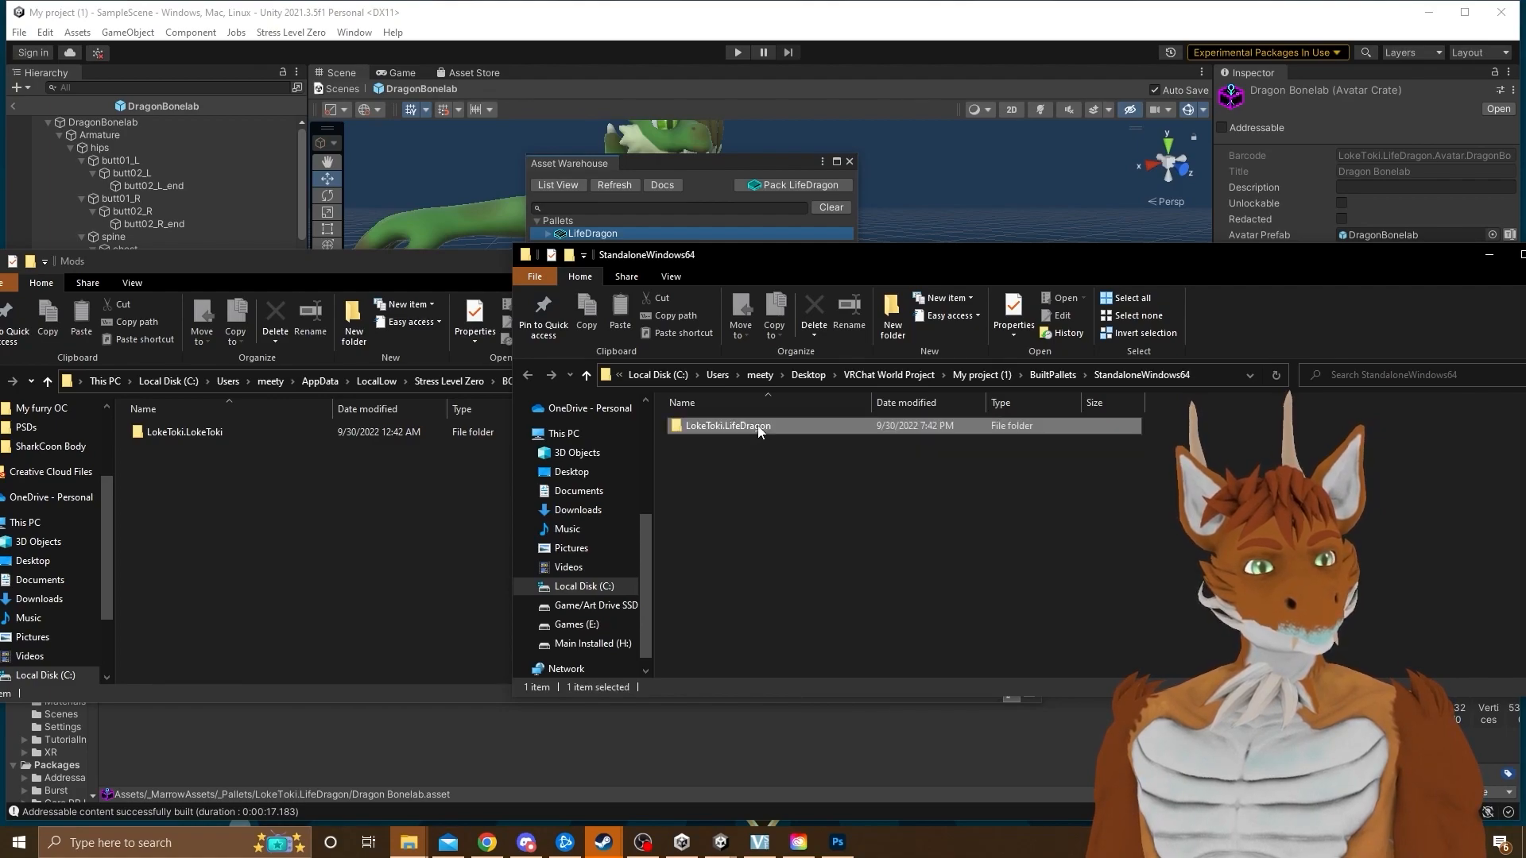
pyautogui.click(807, 330)
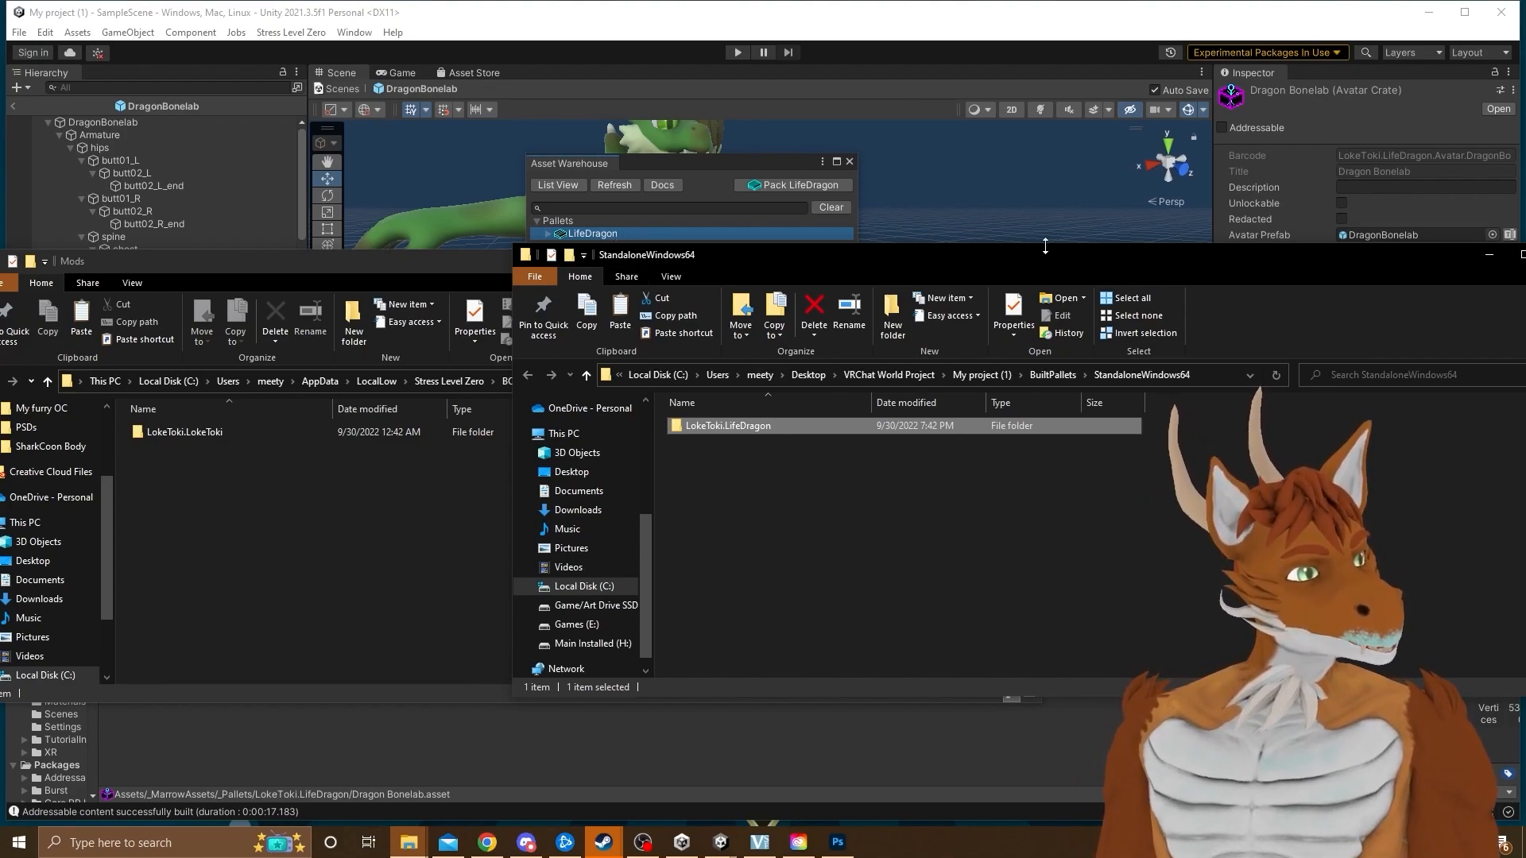
pyautogui.click(412, 279)
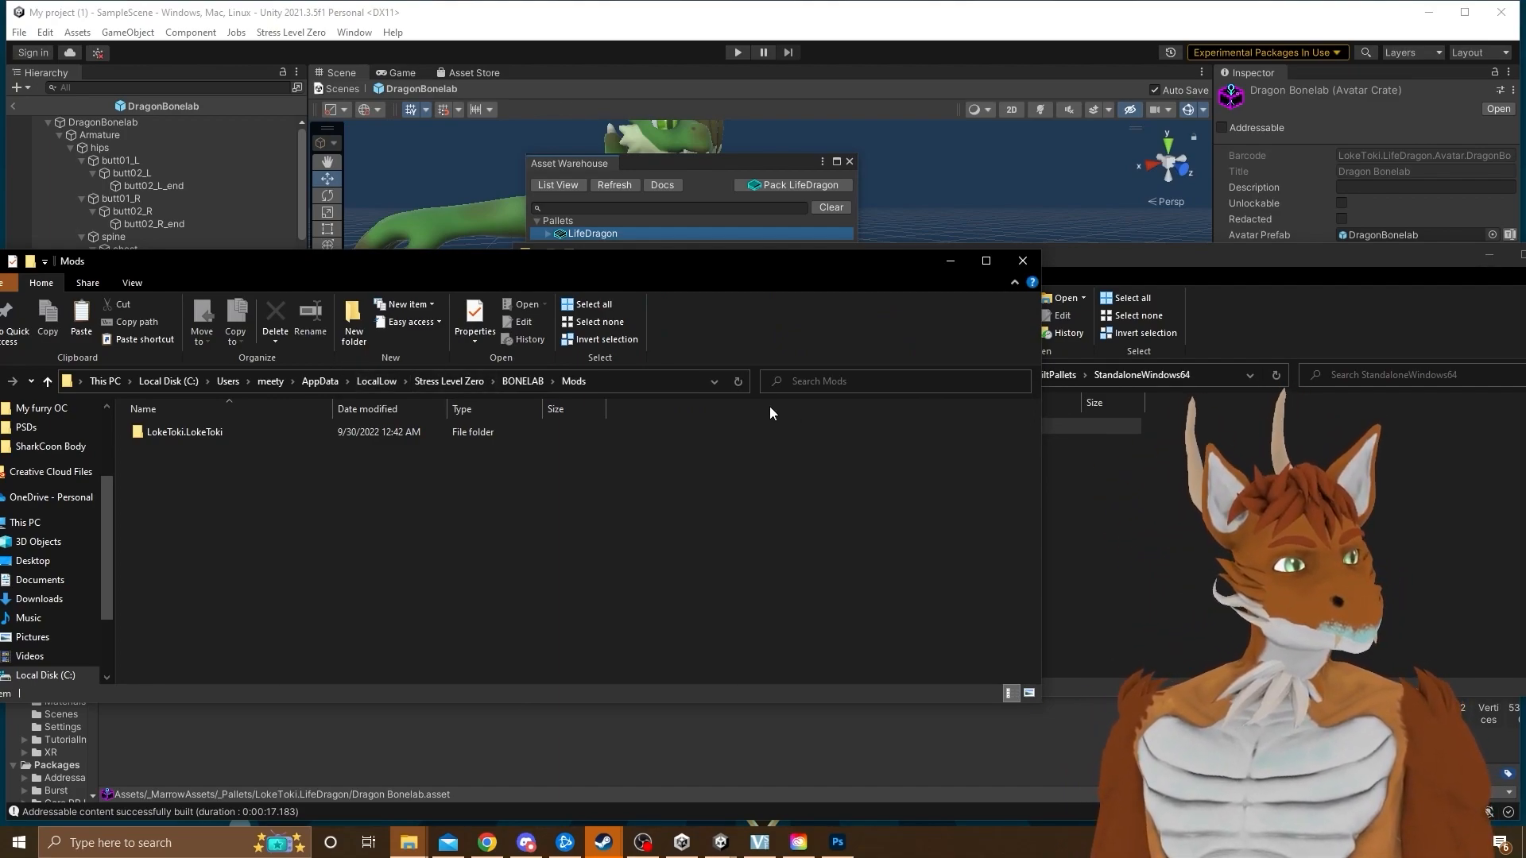
pyautogui.click(640, 382)
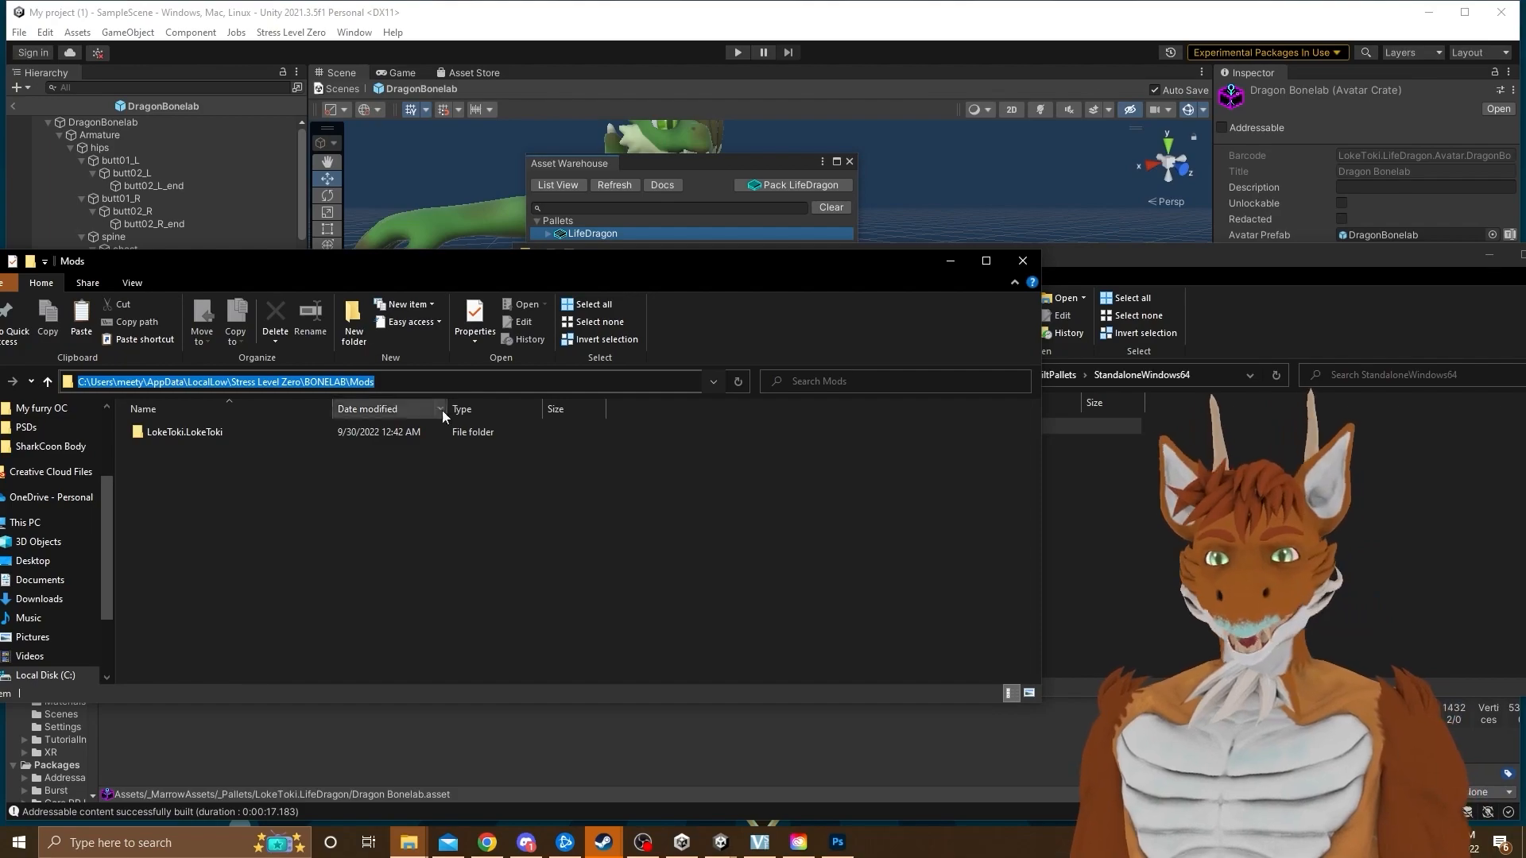
pyautogui.rightClick(249, 471)
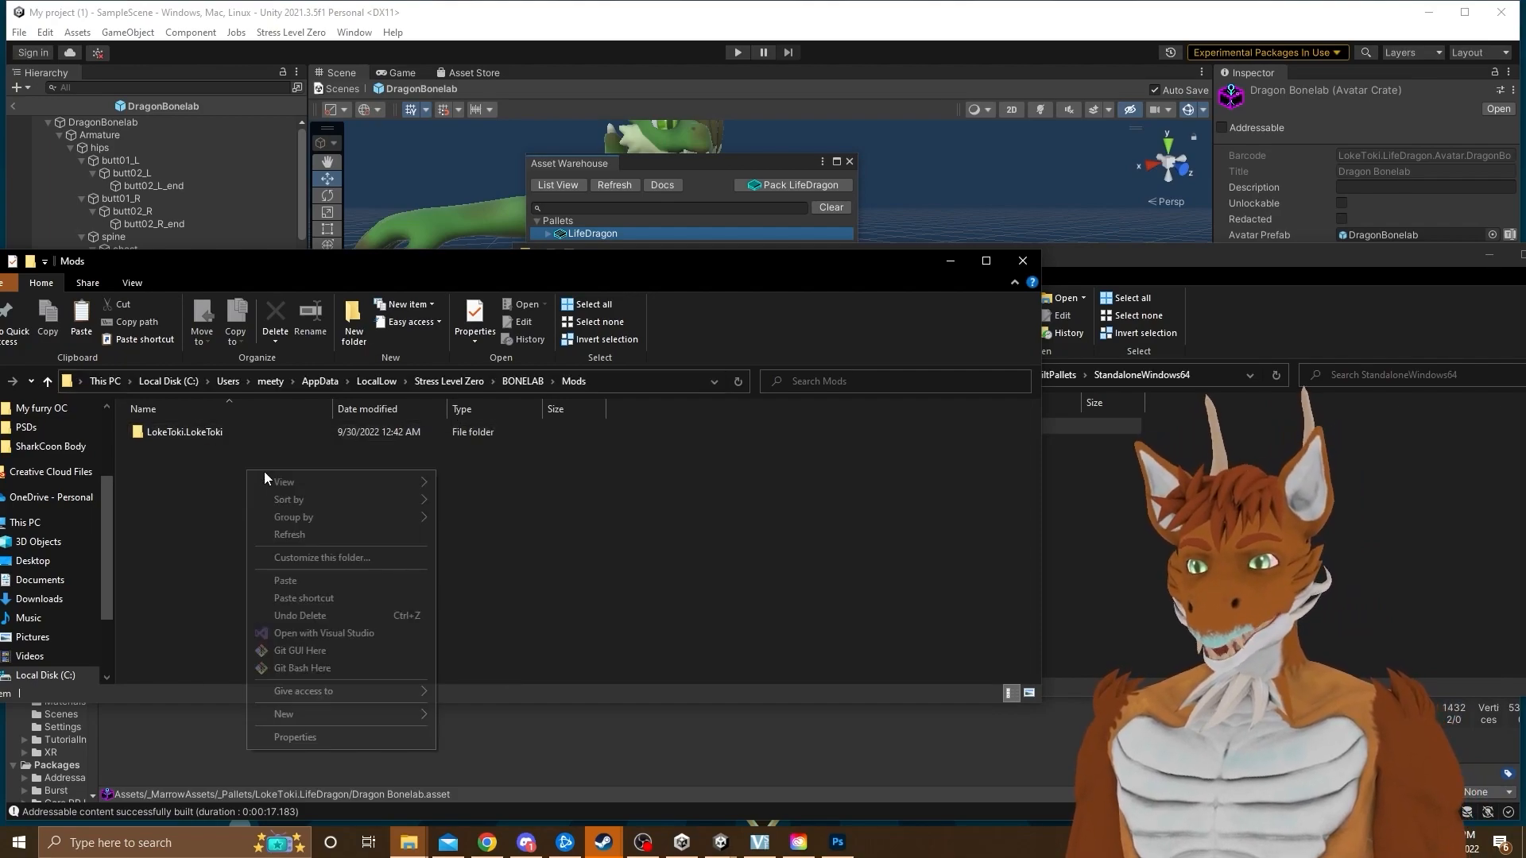
pyautogui.click(323, 580)
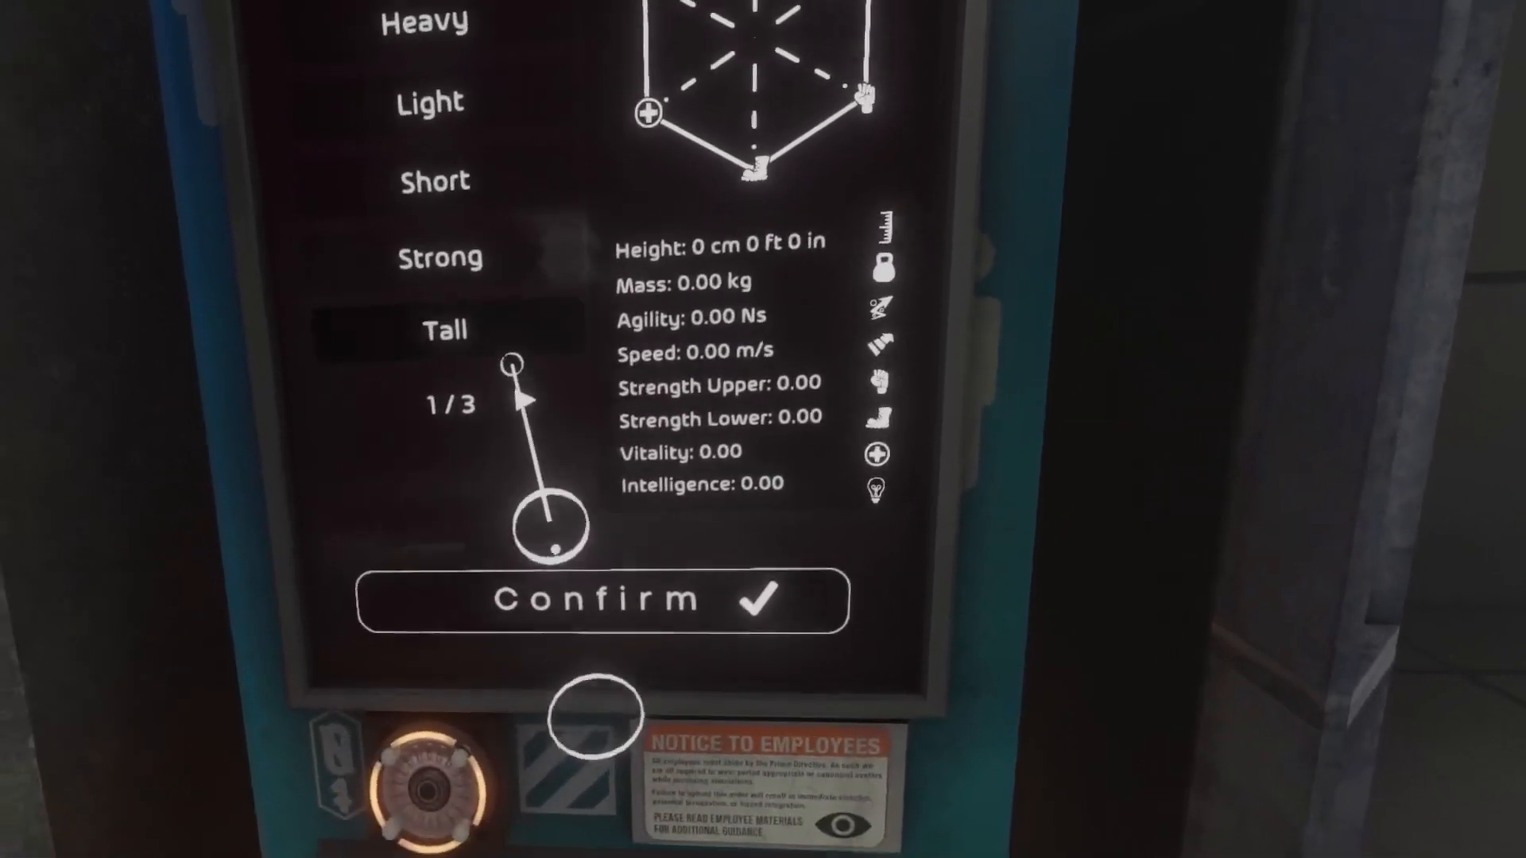
# In Bonelab, go to page 3 of the avatar list and select Dragon Bonelab for preview
pyautogui.click(427, 532)
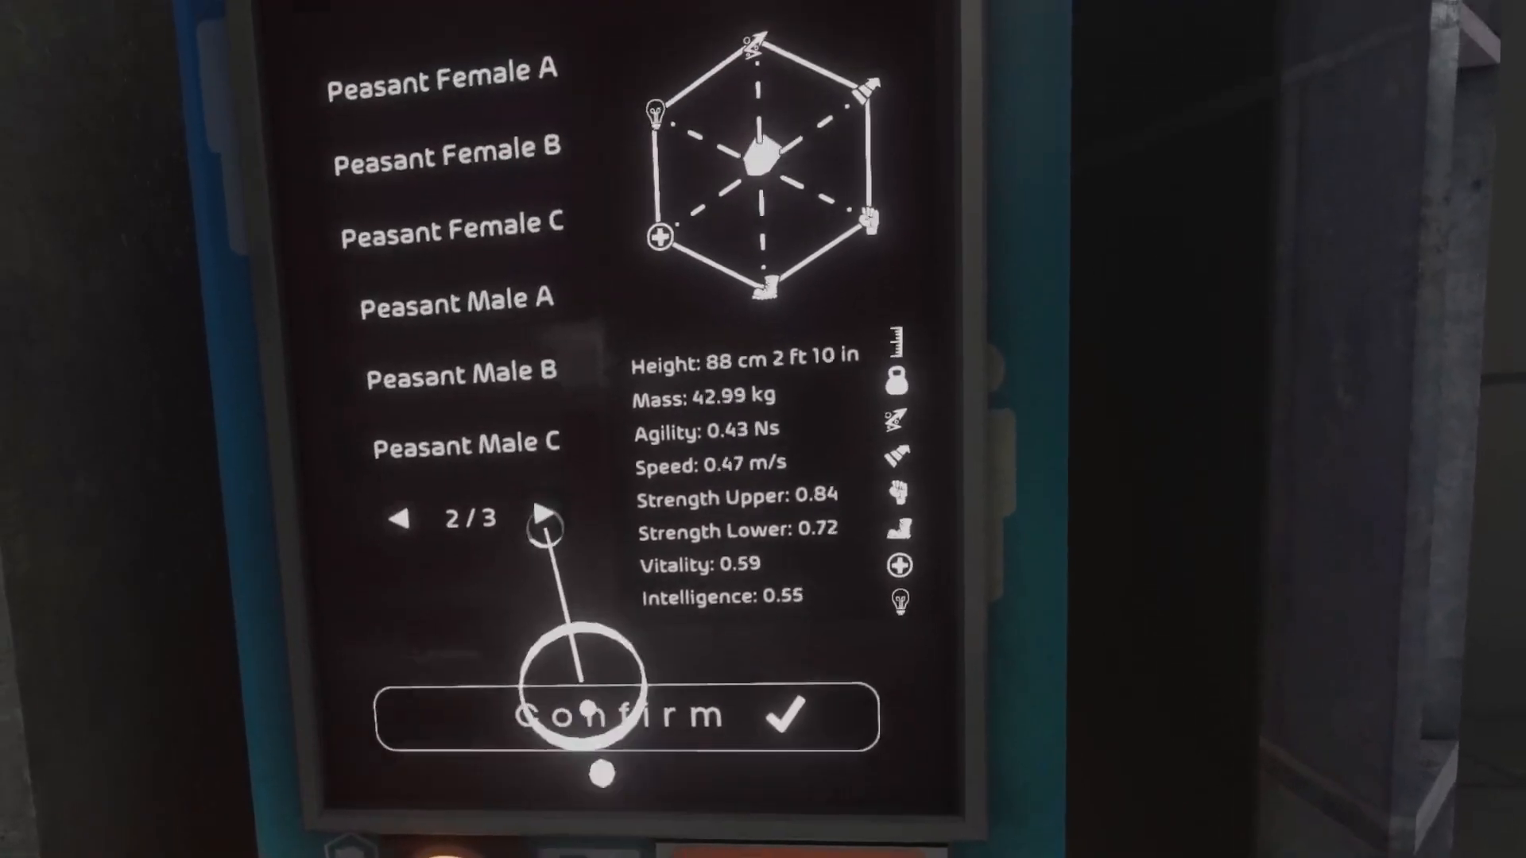
pyautogui.click(427, 532)
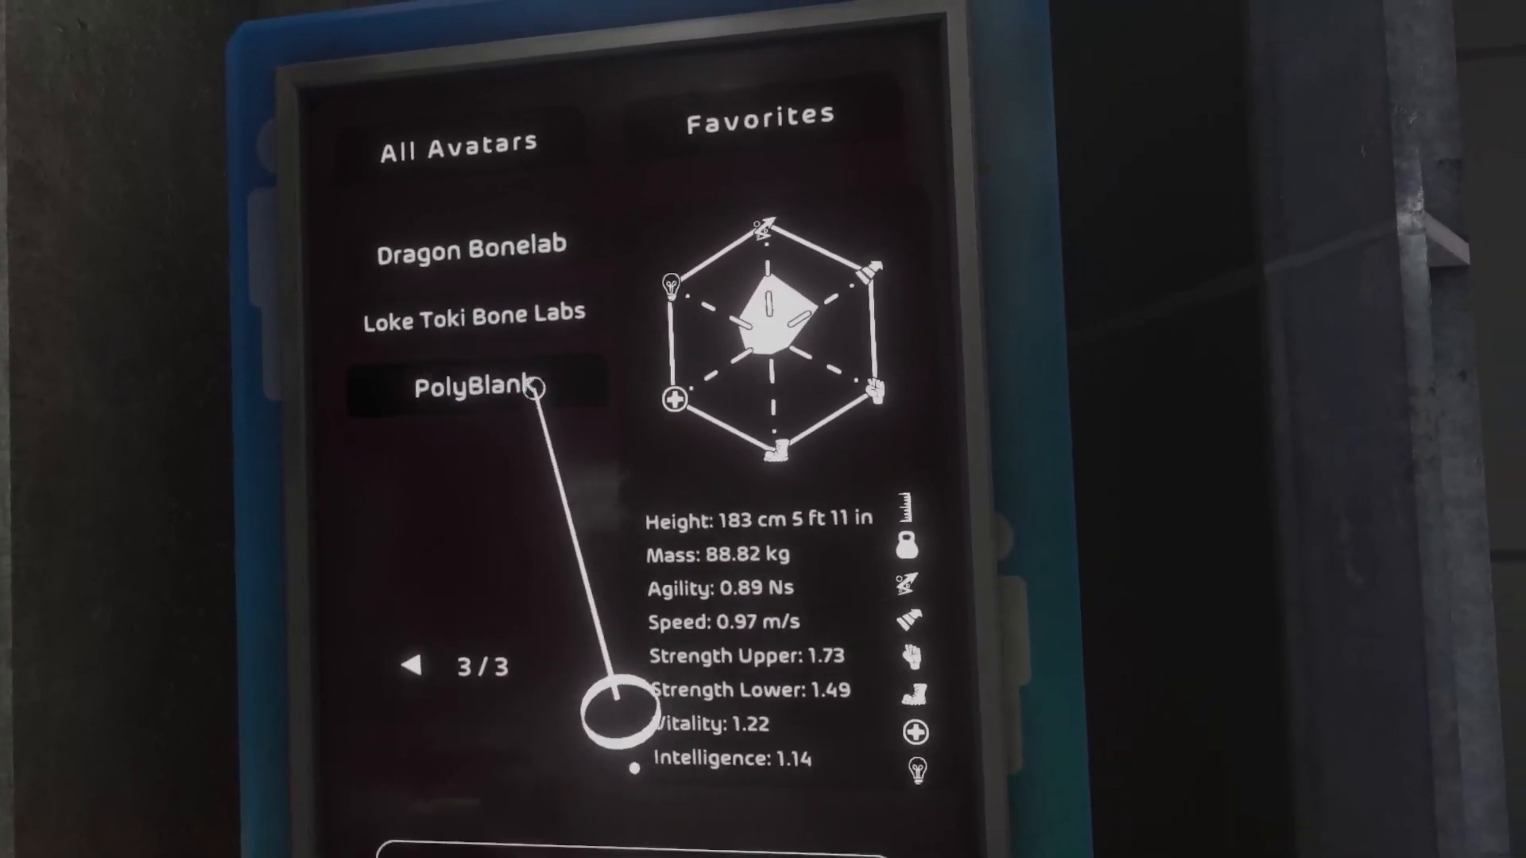
pyautogui.click(503, 368)
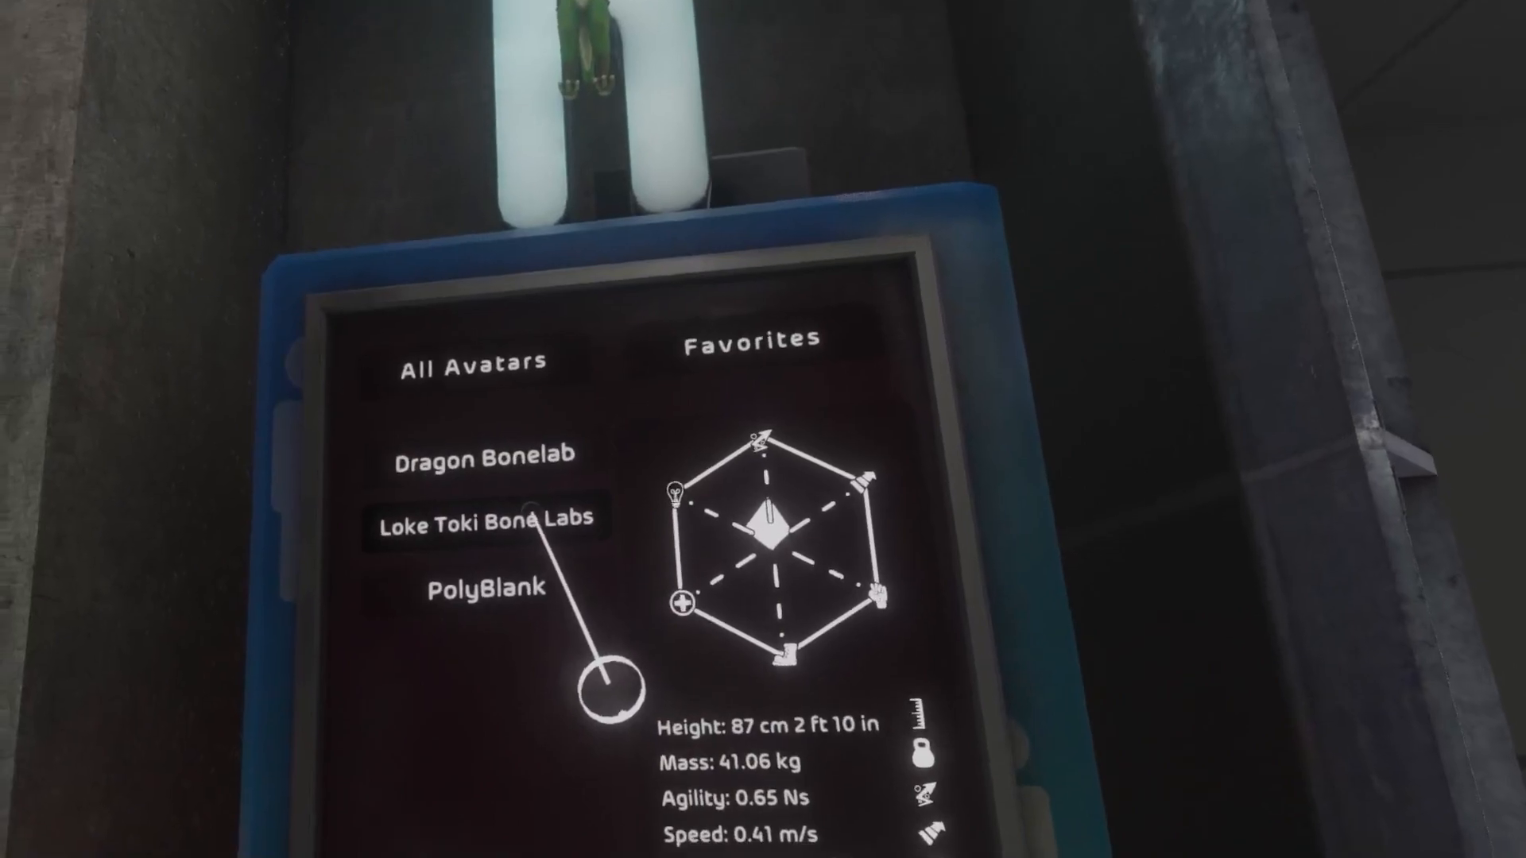
# Alternate between Dragon Bonelab and the other custom avatar to compare their previews, heights and stats
pyautogui.click(531, 510)
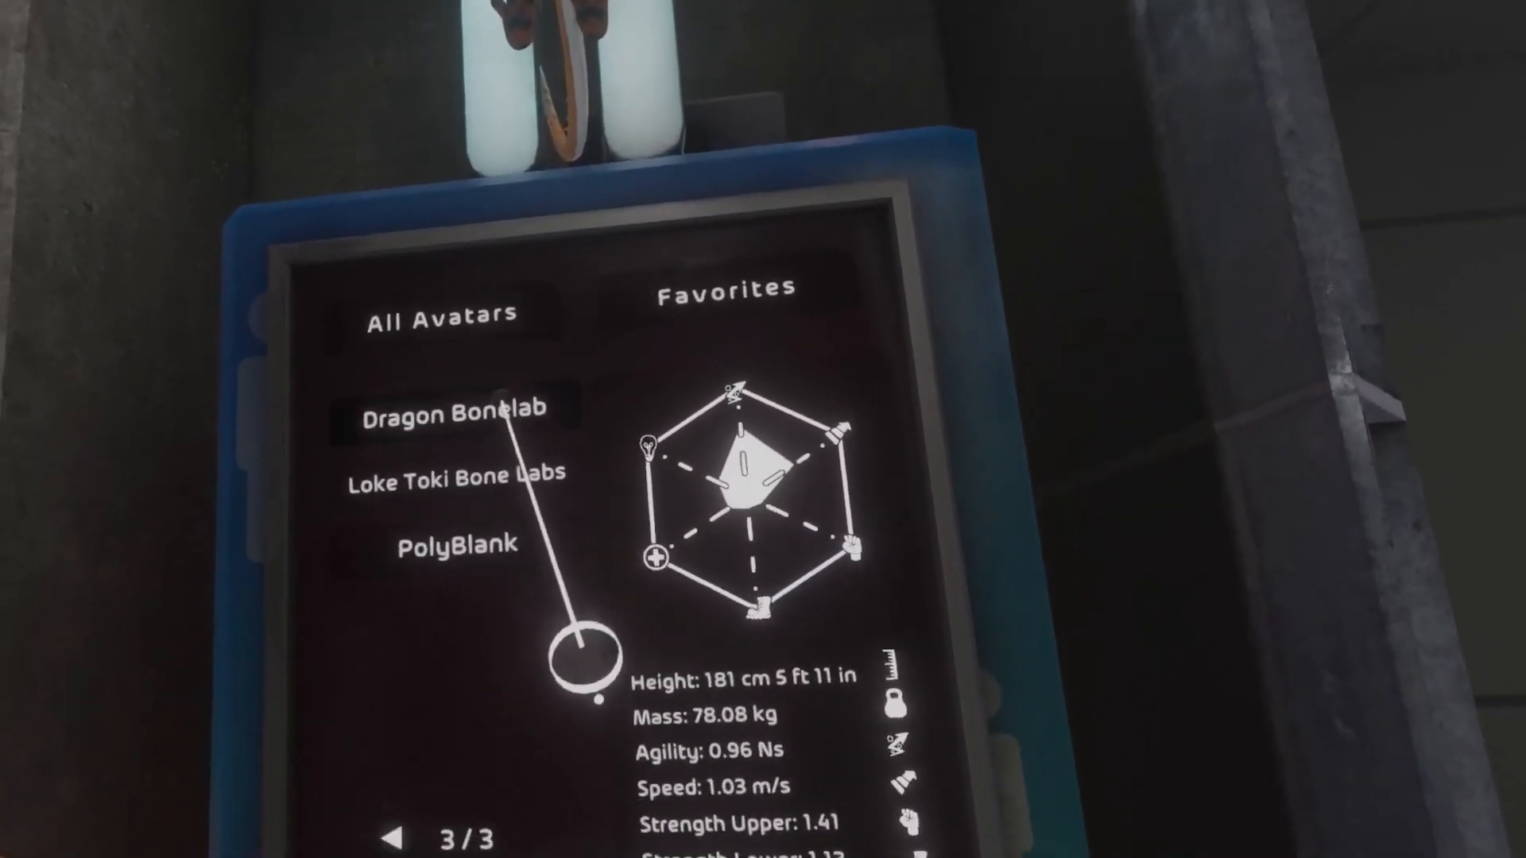
pyautogui.click(500, 397)
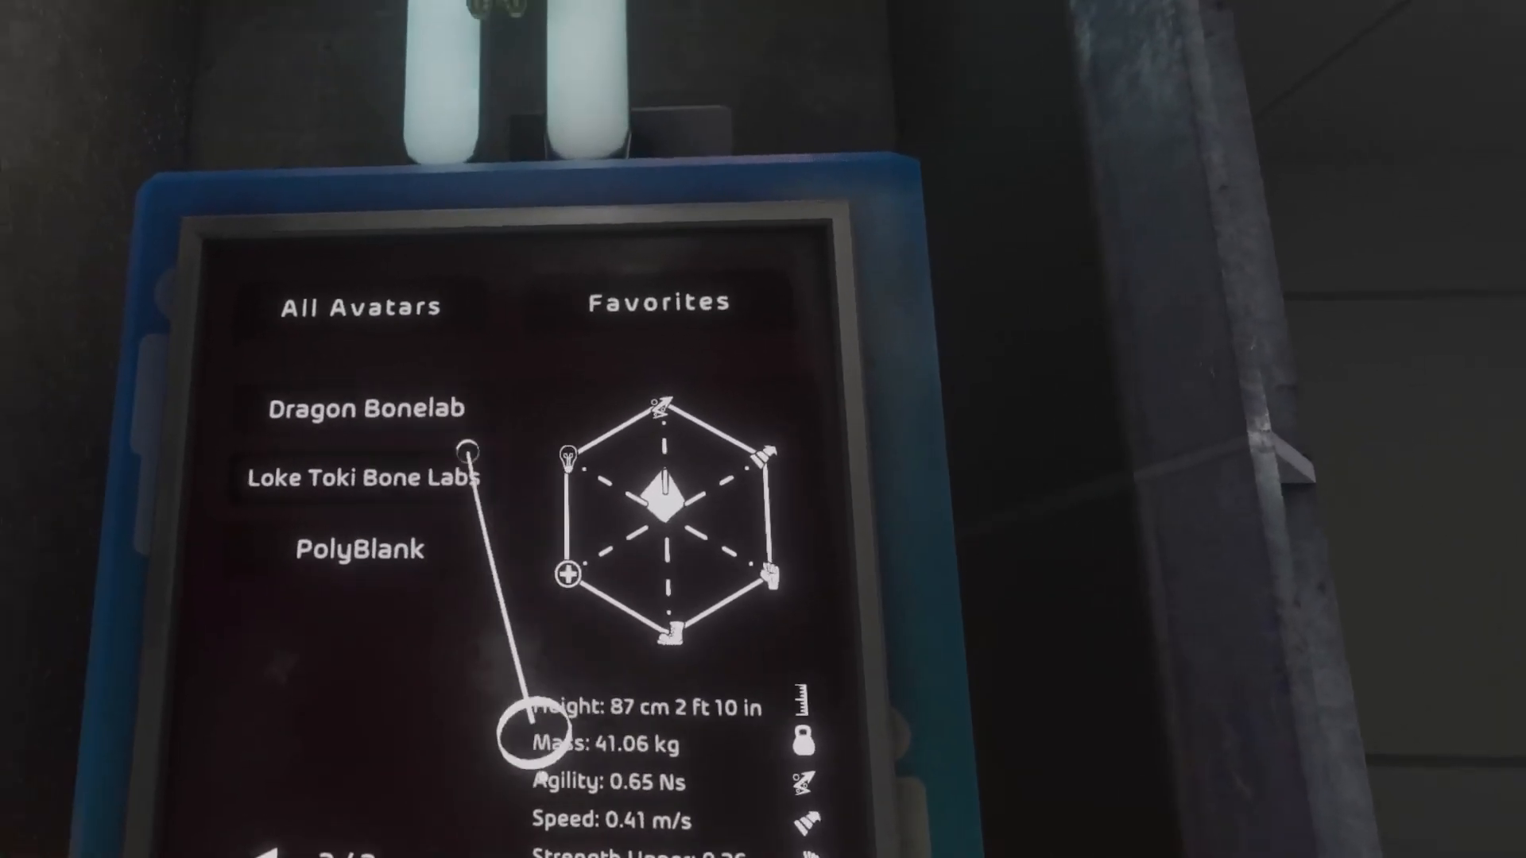
pyautogui.click(472, 448)
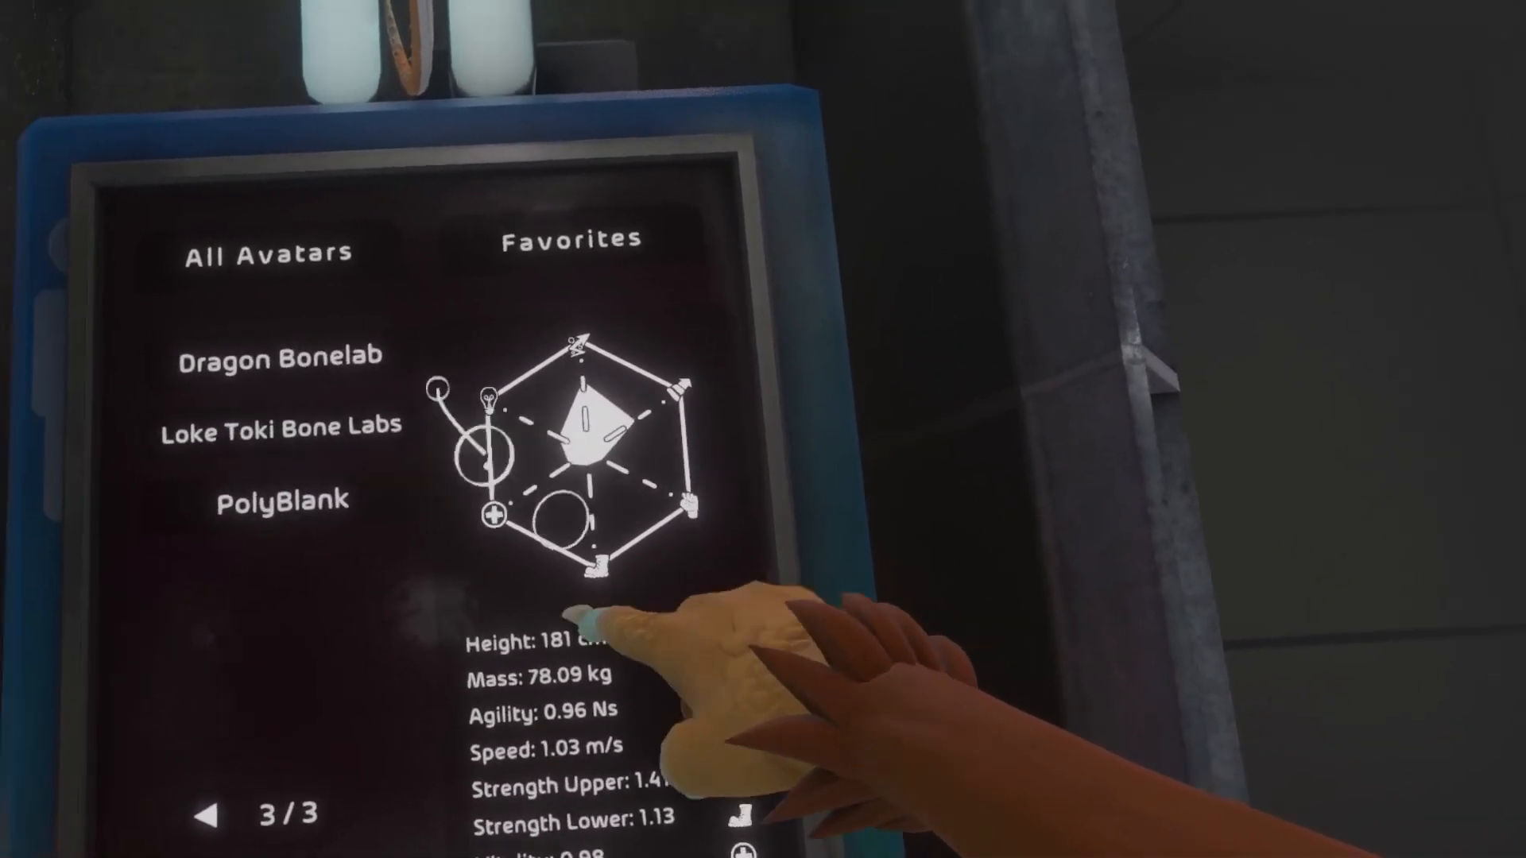
pyautogui.click(289, 388)
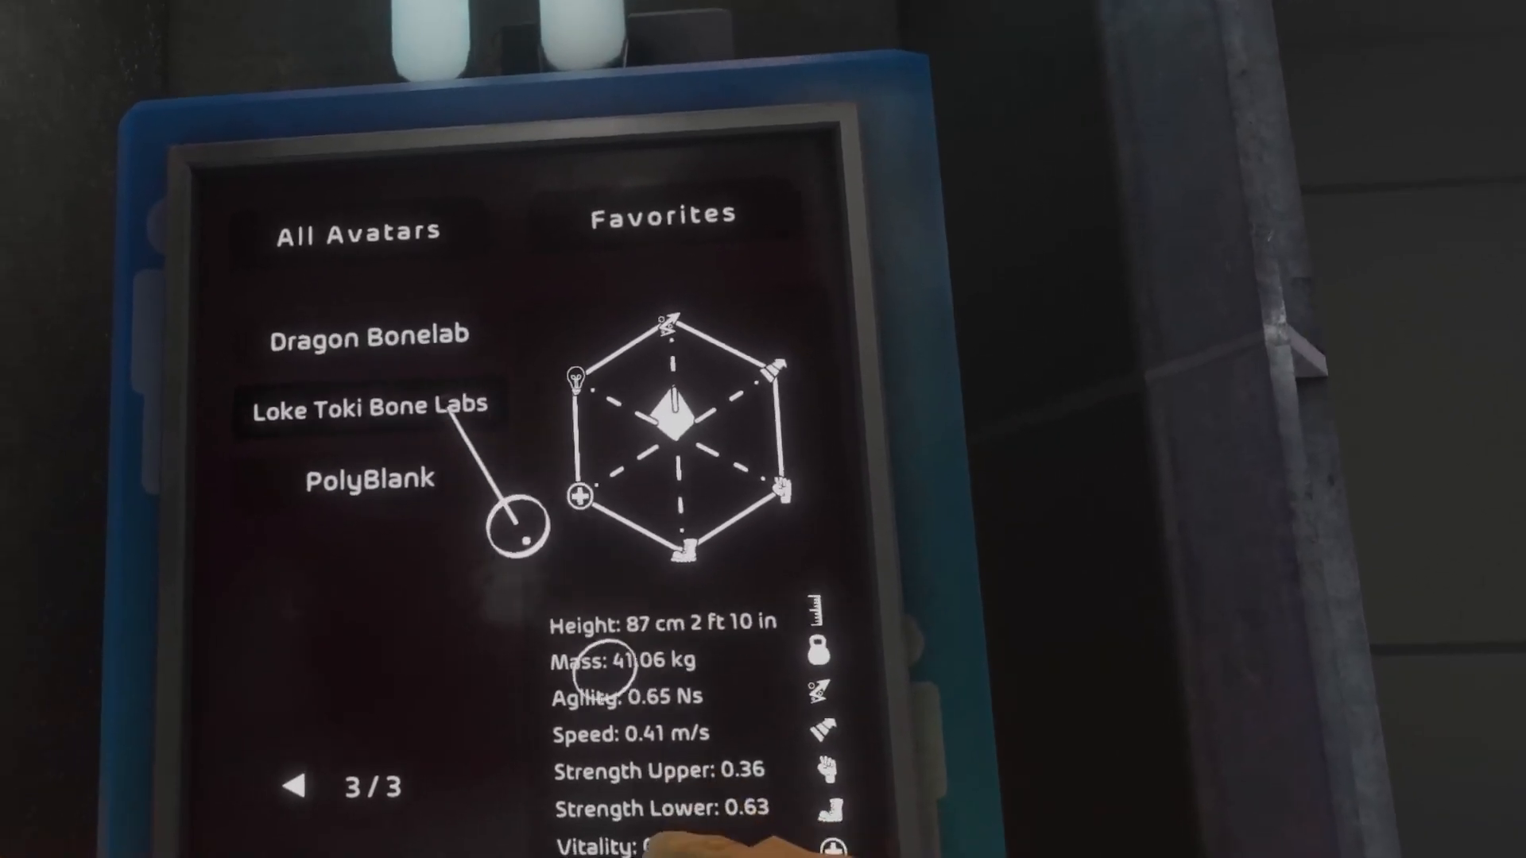
pyautogui.click(374, 417)
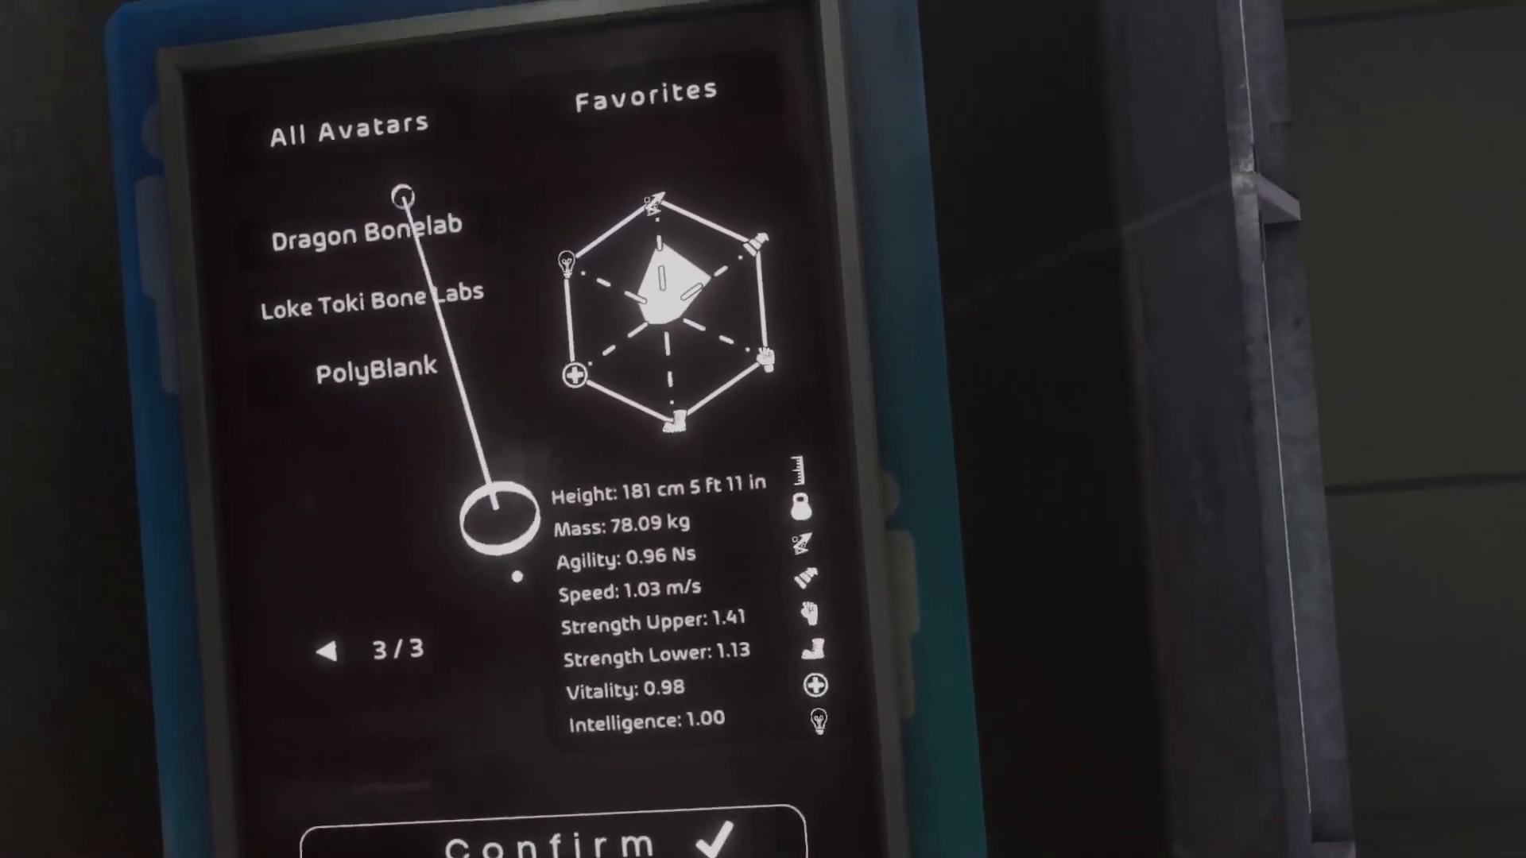
# Assign the Dragon Bonelab avatar to favorites Slot 03
pyautogui.click(398, 231)
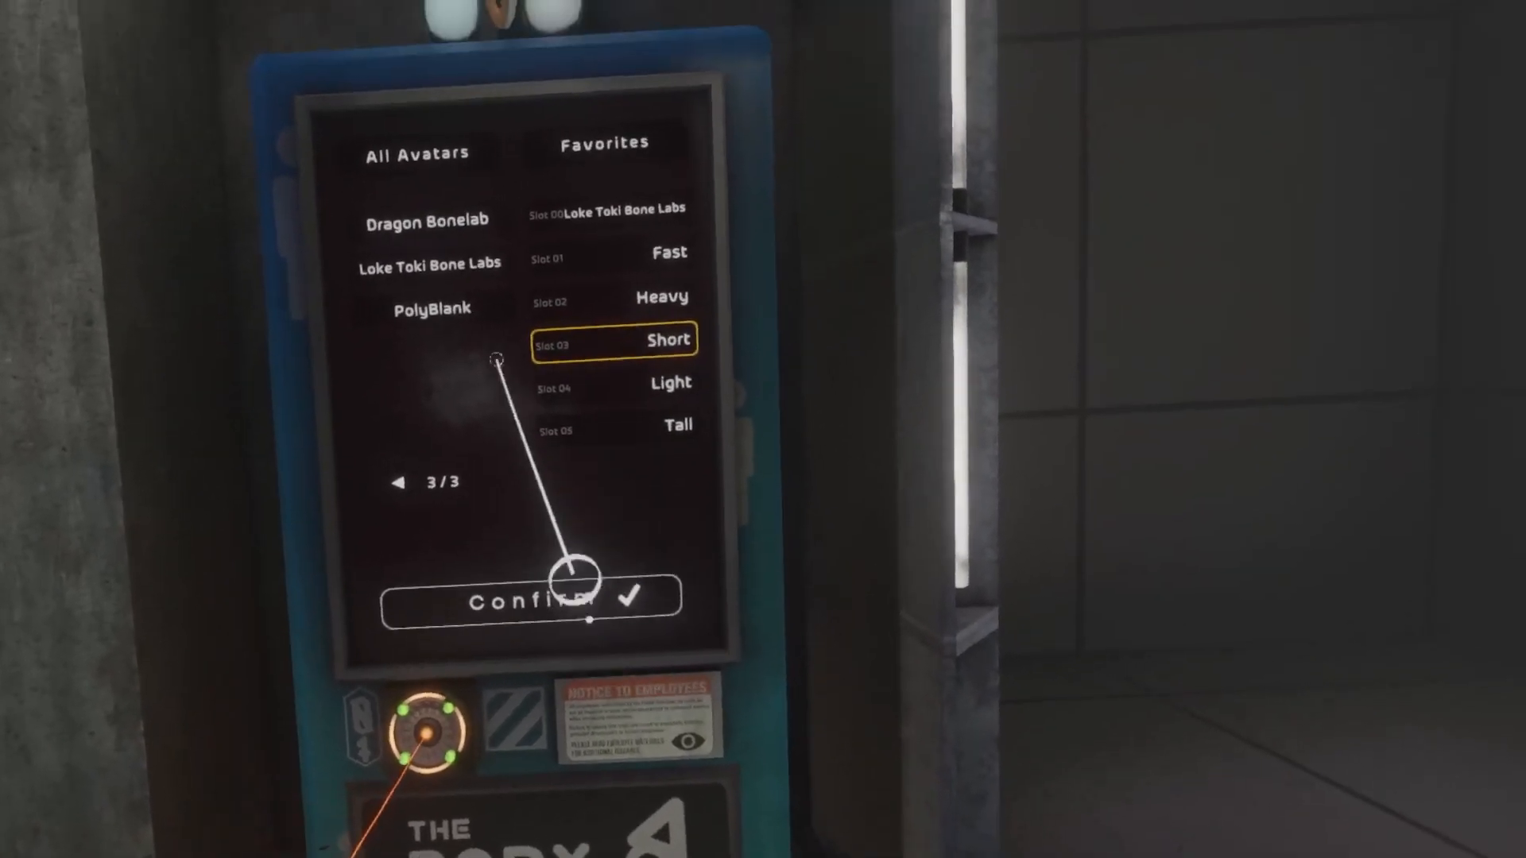
pyautogui.click(501, 314)
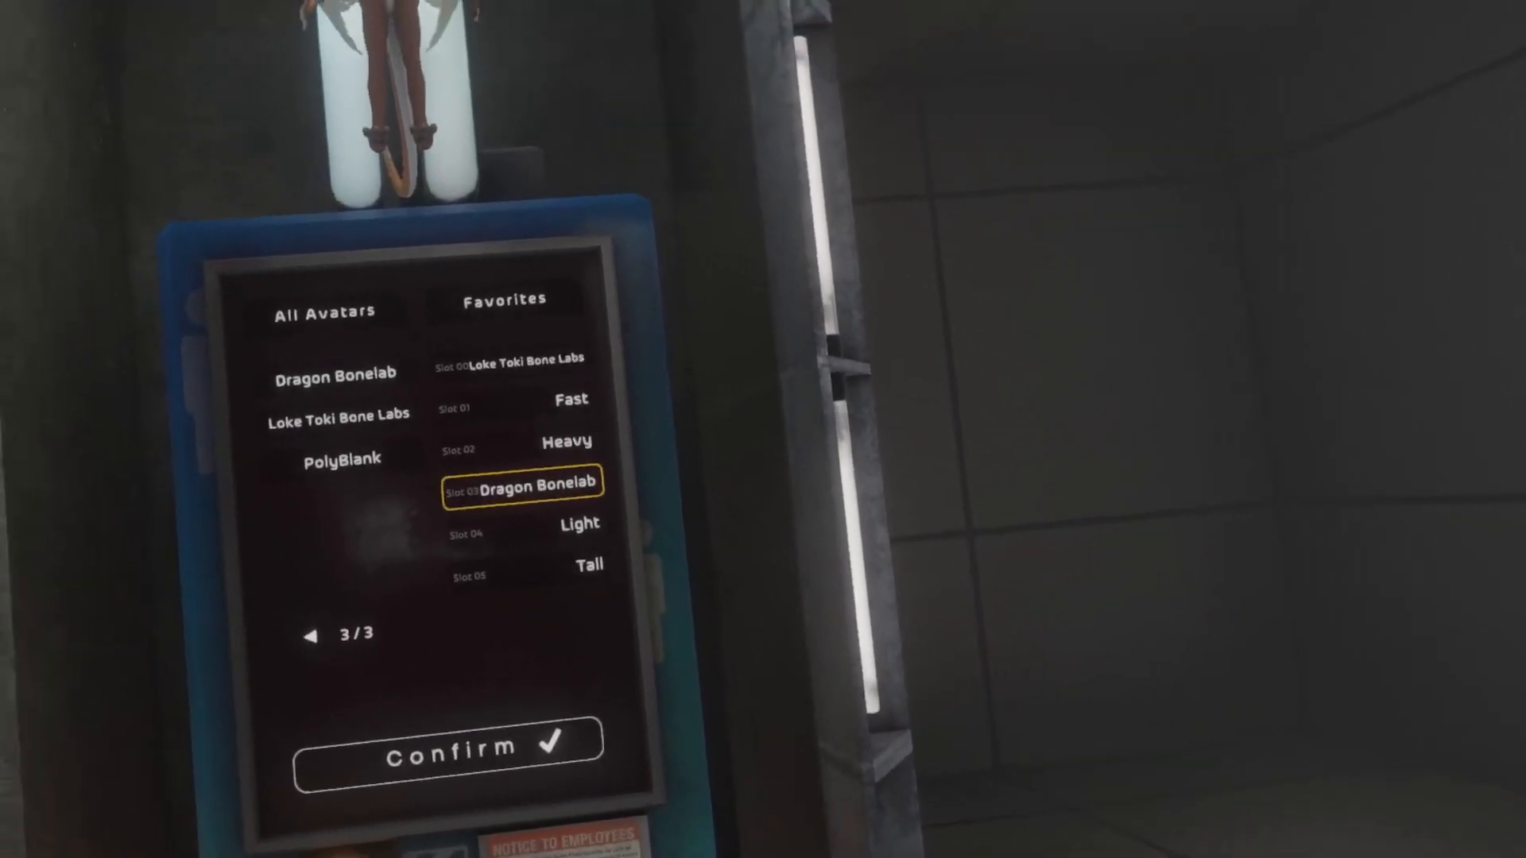